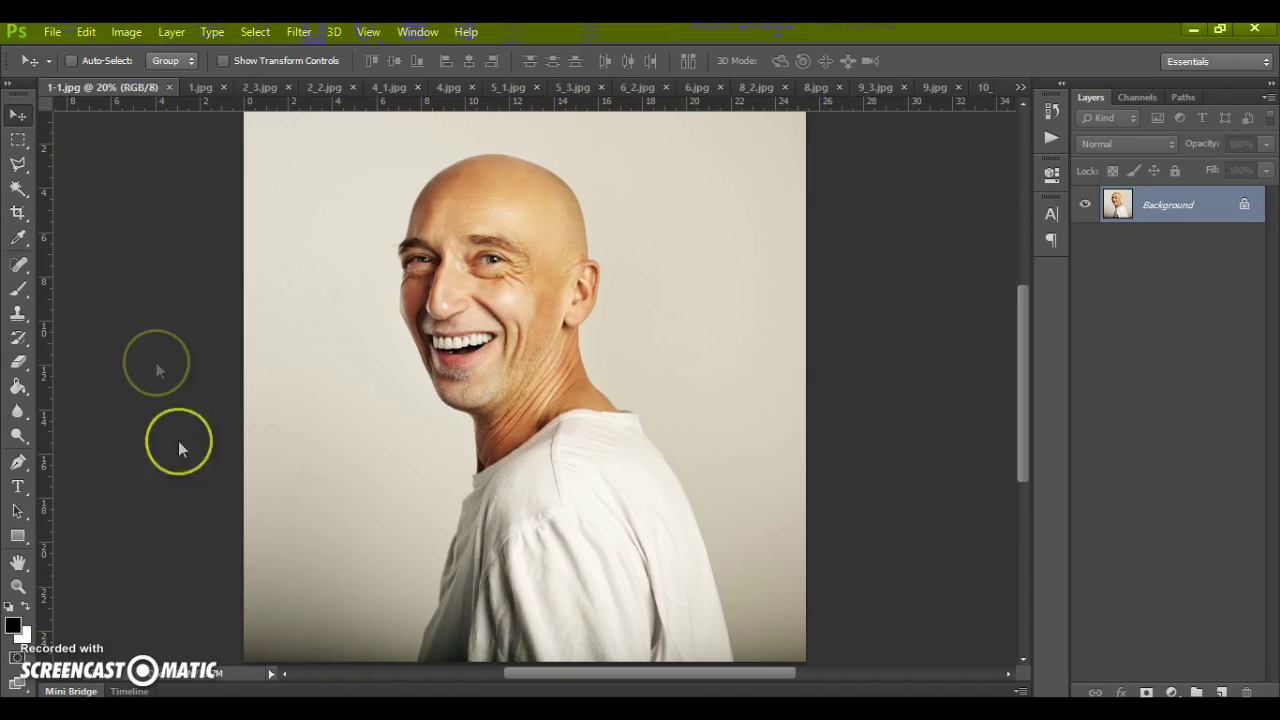
Step: Compare the smiling, bearded and wet-haired men's originals with their zombie versions
{"action": "left_click", "coordinate": [197, 87]}
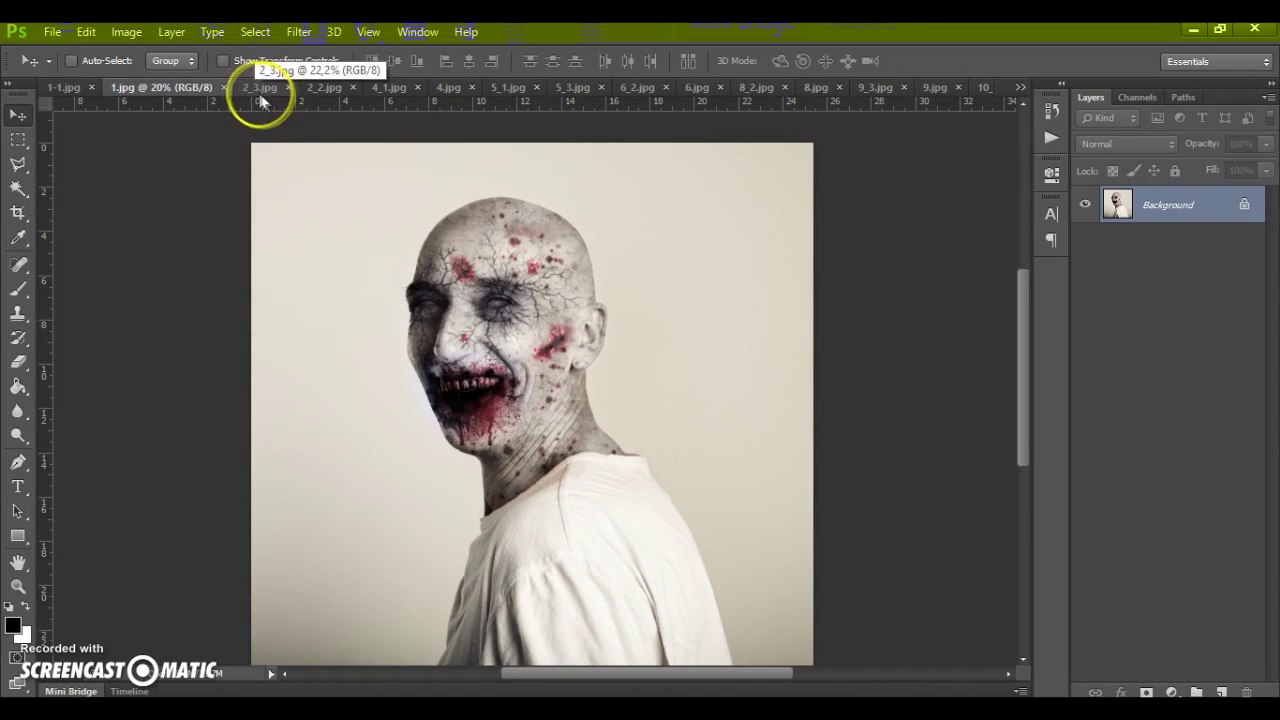
{"action": "scroll", "coordinate": [512, 318], "scroll_direction": "up", "scroll_amount": 2}
{"action": "scroll", "coordinate": [512, 318], "scroll_direction": "up", "scroll_amount": 1}
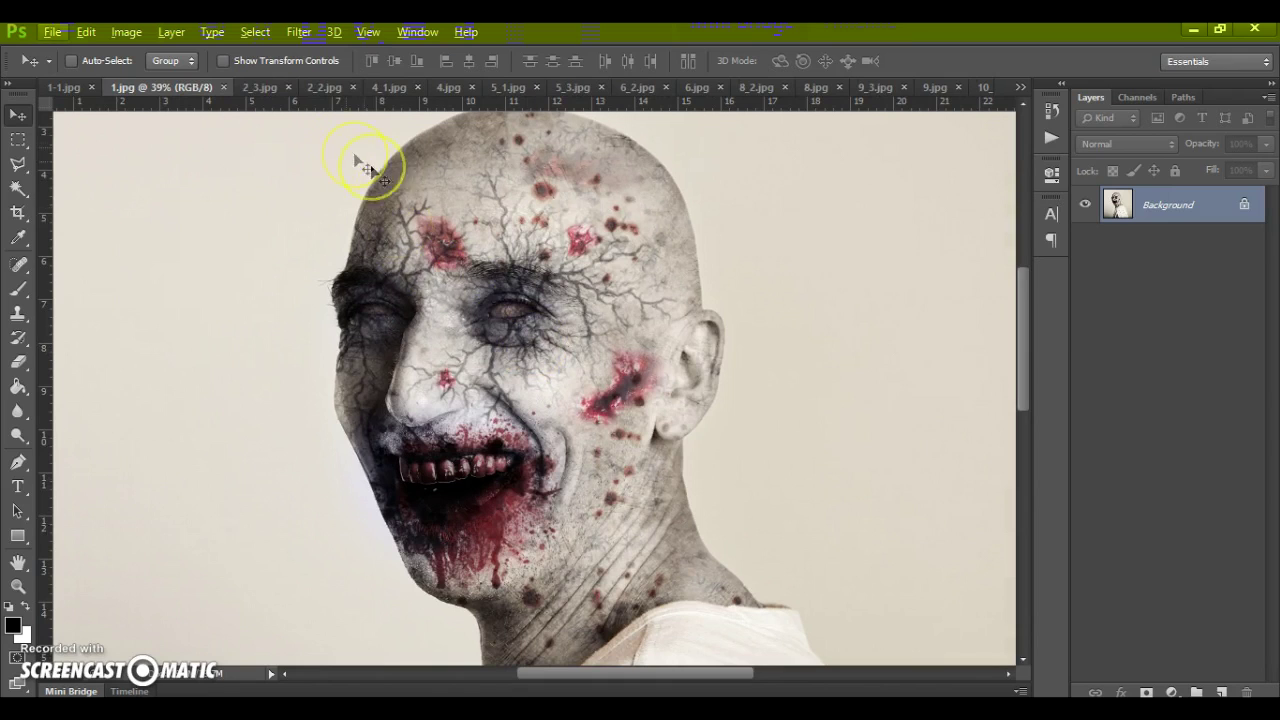
{"action": "left_click", "coordinate": [256, 88]}
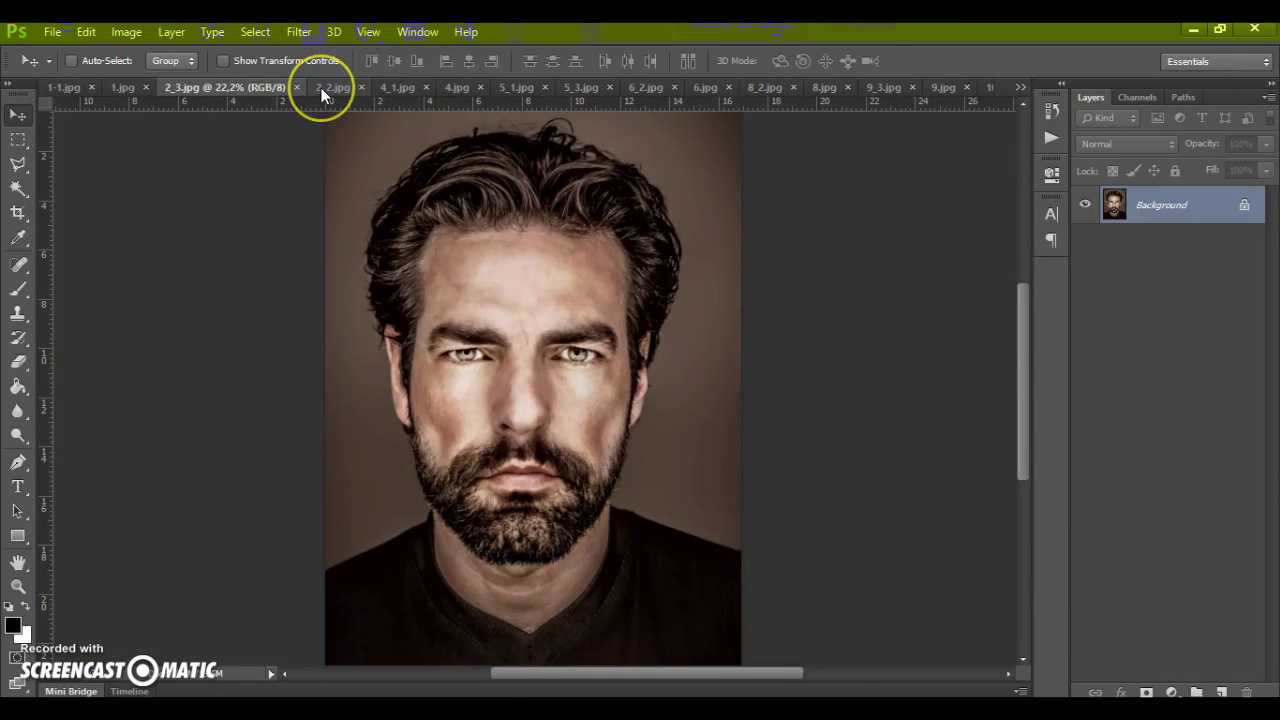
{"action": "left_click", "coordinate": [321, 88]}
{"action": "scroll", "coordinate": [578, 390], "scroll_direction": "up", "scroll_amount": 1}
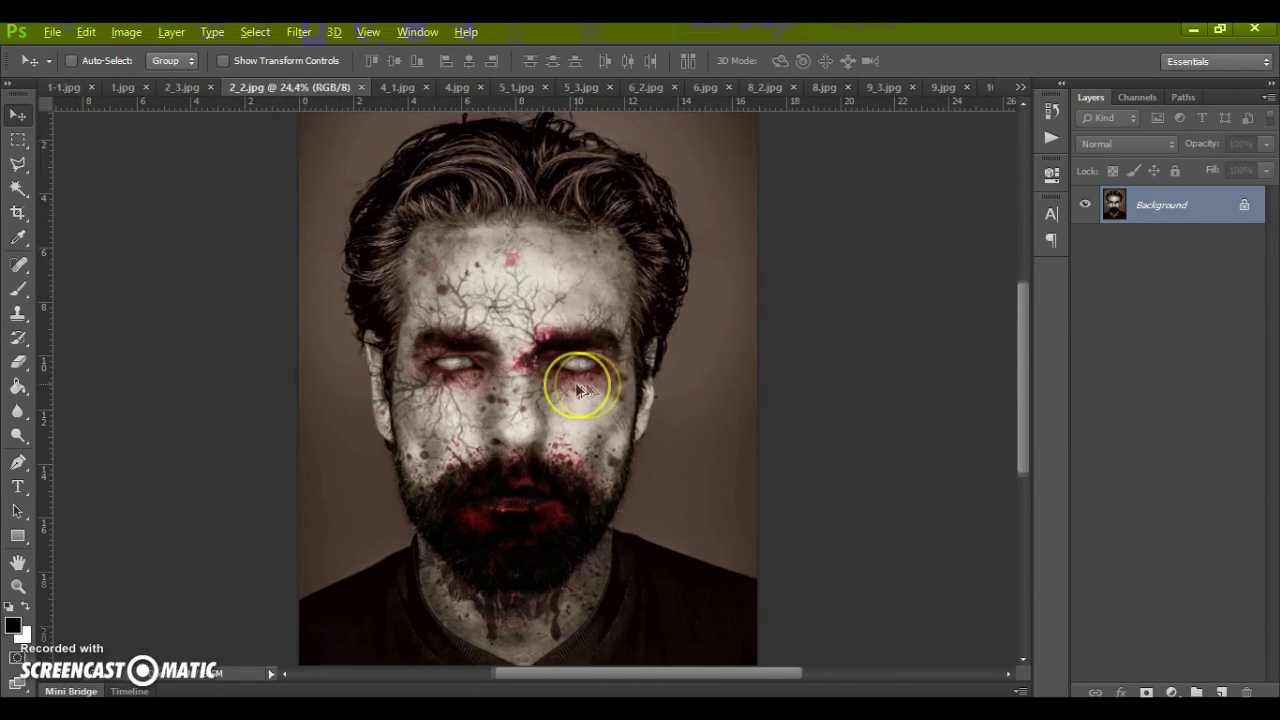
{"action": "scroll", "coordinate": [569, 372], "scroll_direction": "up", "scroll_amount": 10}
{"action": "scroll", "coordinate": [515, 377], "scroll_direction": "down", "scroll_amount": 4}
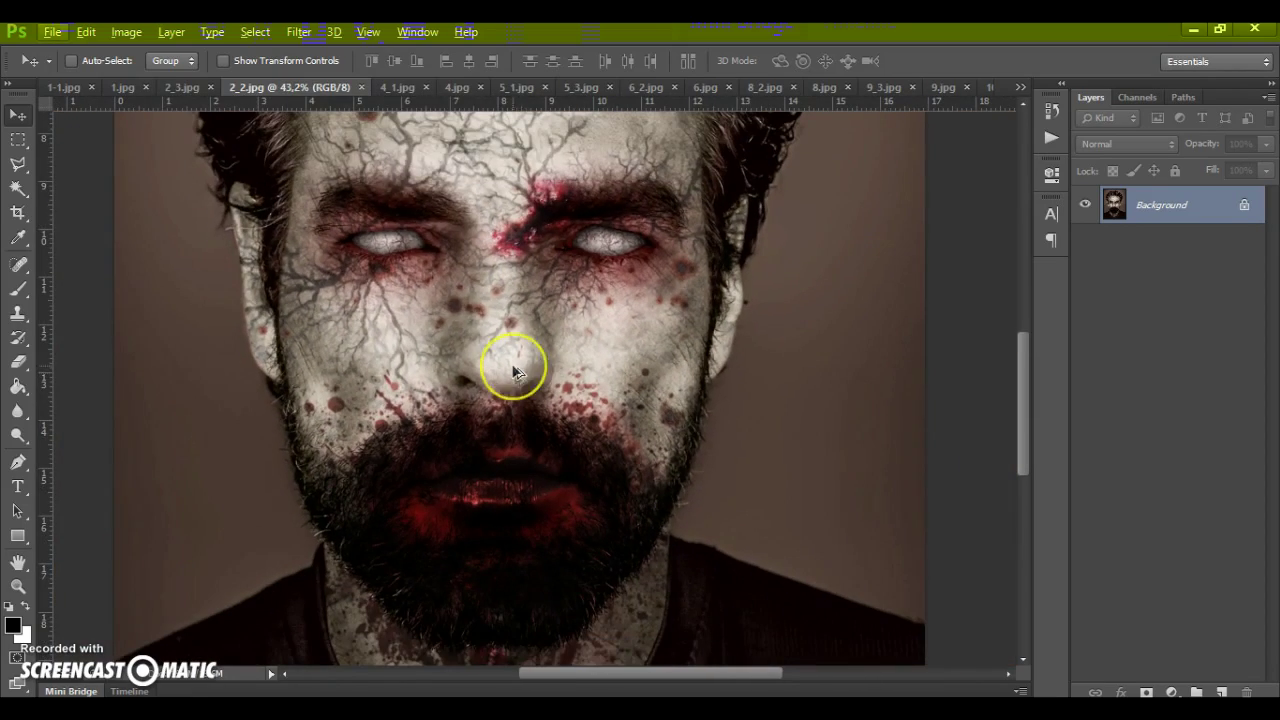
{"action": "left_click", "coordinate": [405, 88]}
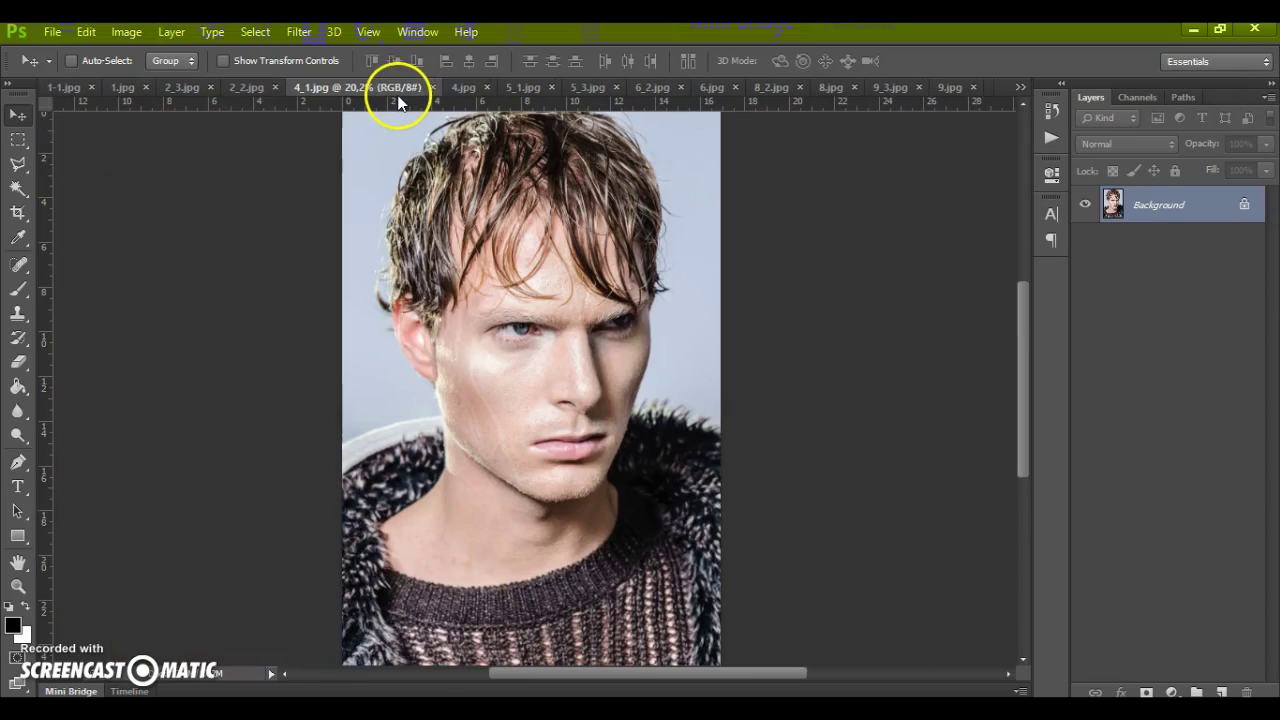
{"action": "left_click", "coordinate": [471, 88]}
{"action": "scroll", "coordinate": [566, 274], "scroll_direction": "up", "scroll_amount": 3}
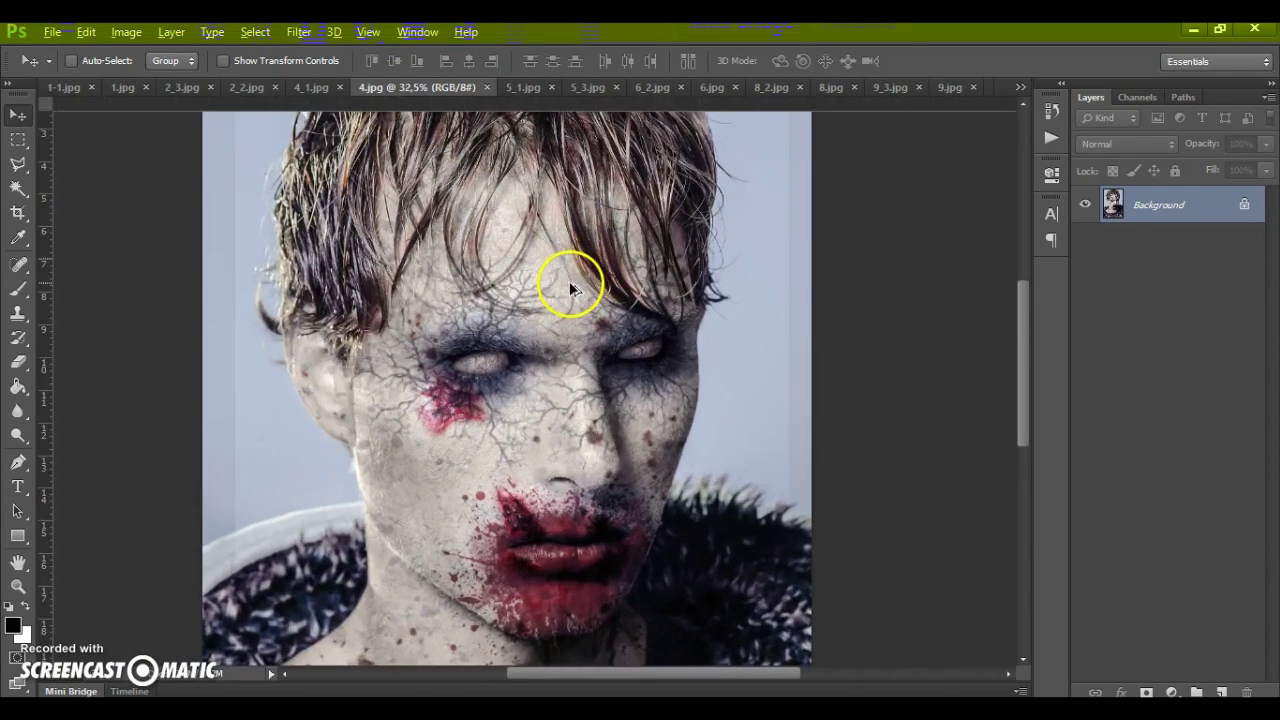
{"action": "scroll", "coordinate": [568, 284], "scroll_direction": "up", "scroll_amount": 1}
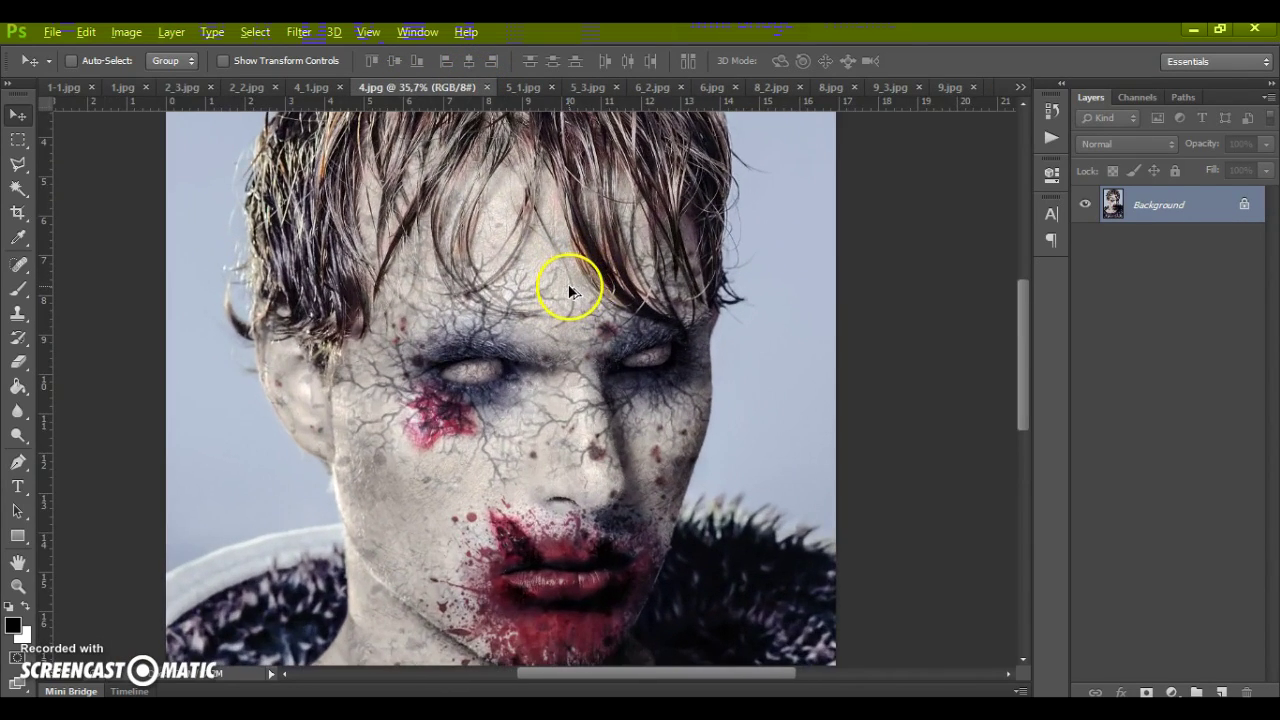
Step: Compare the short-haired woman, curly-haired woman, snarling man and old man with their zombie versions
{"action": "left_click", "coordinate": [530, 88]}
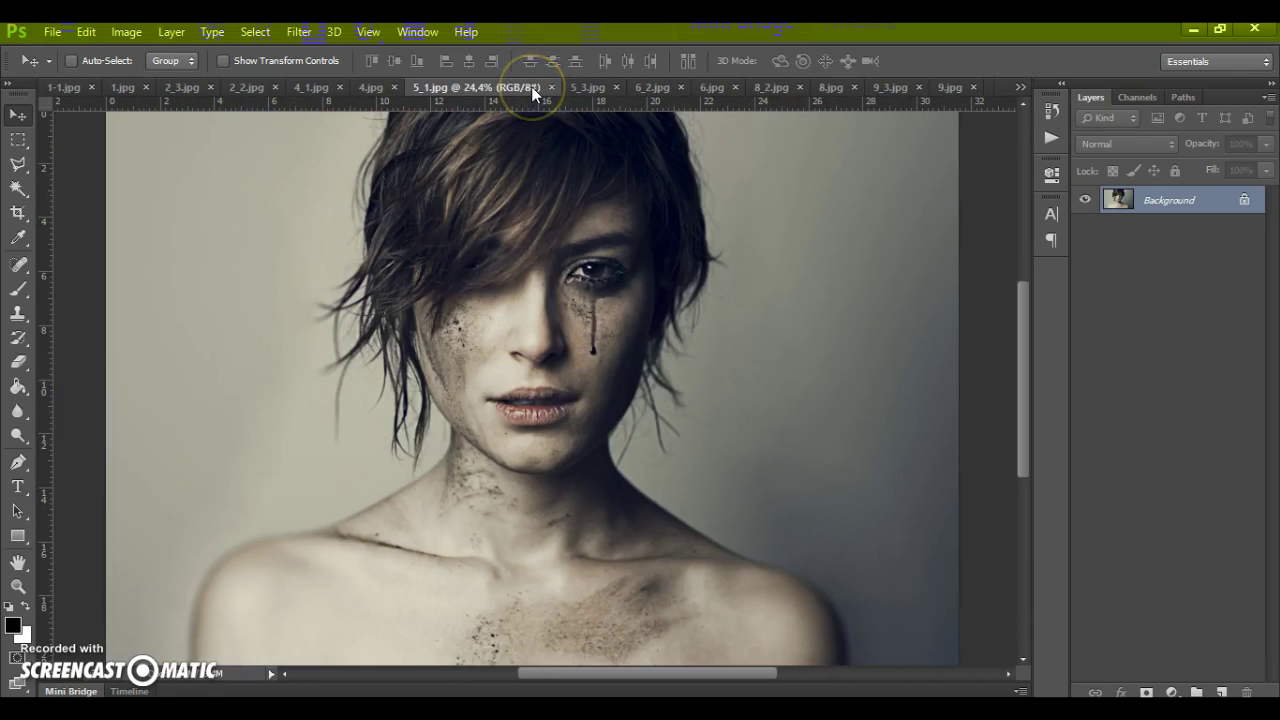
{"action": "left_click", "coordinate": [588, 88]}
{"action": "left_click", "coordinate": [653, 88]}
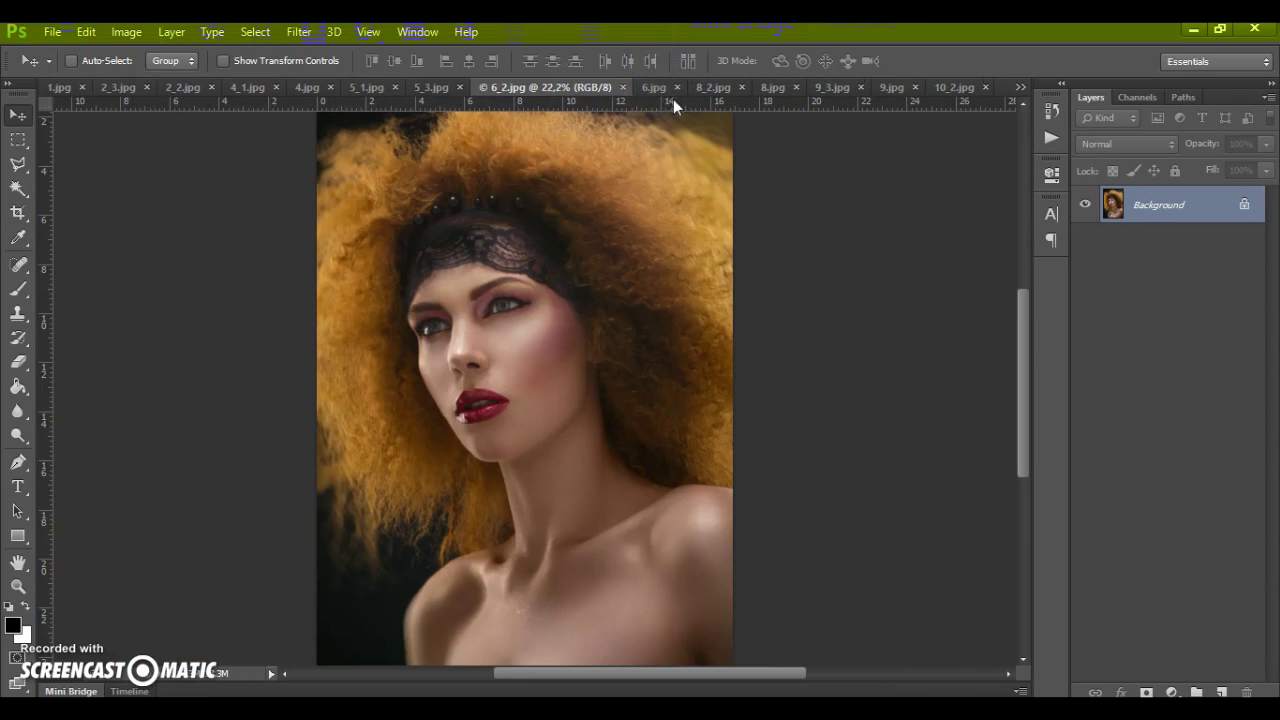
{"action": "left_click", "coordinate": [657, 87]}
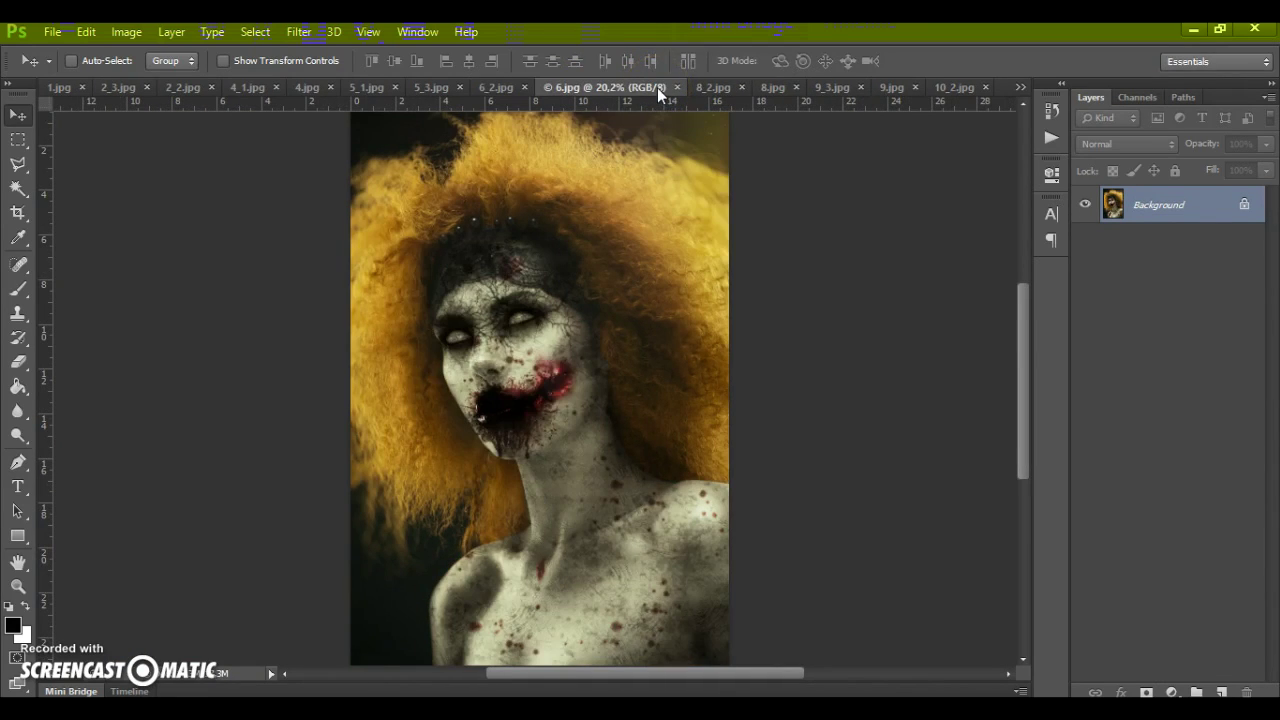
{"action": "left_click", "coordinate": [711, 88]}
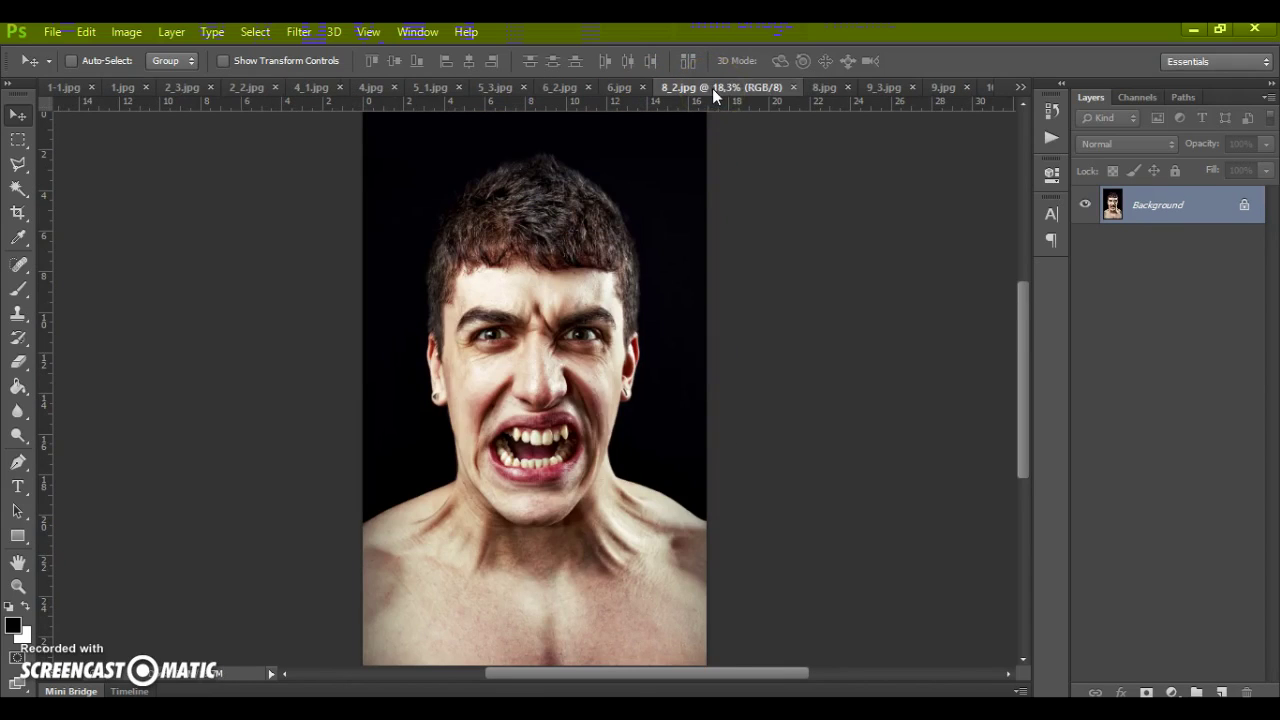
{"action": "left_click", "coordinate": [820, 90]}
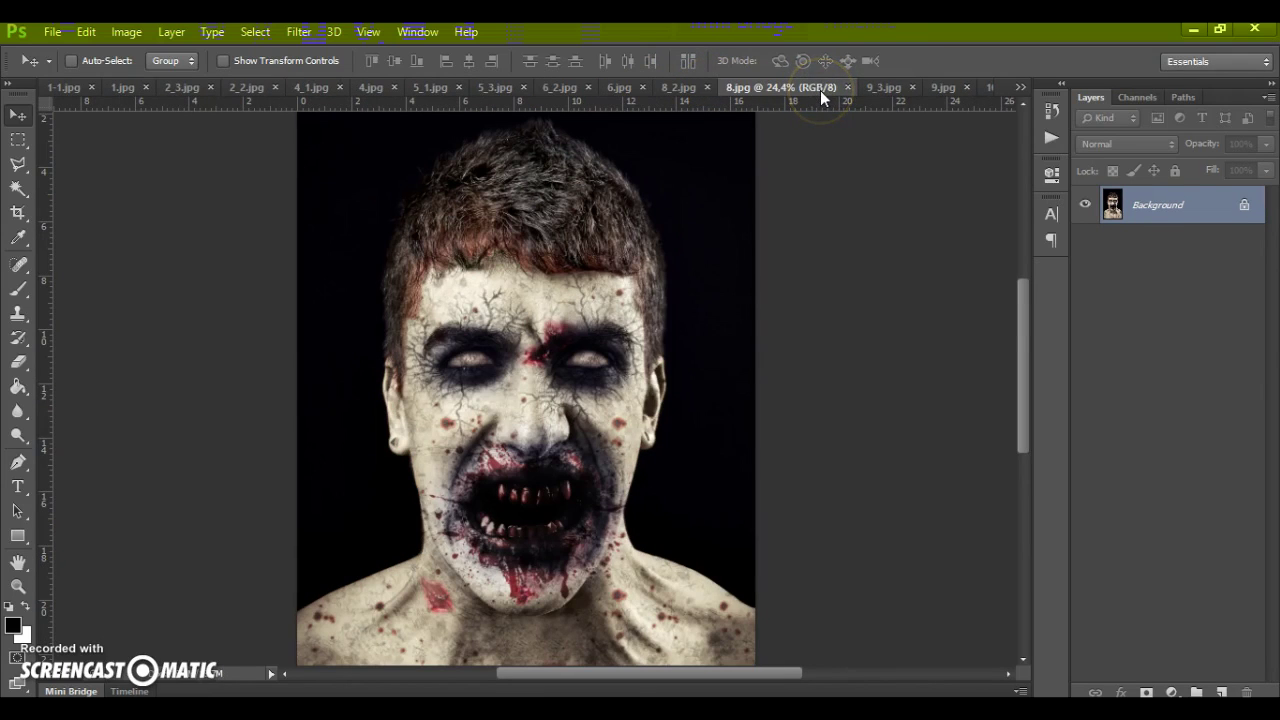
{"action": "left_click", "coordinate": [874, 88]}
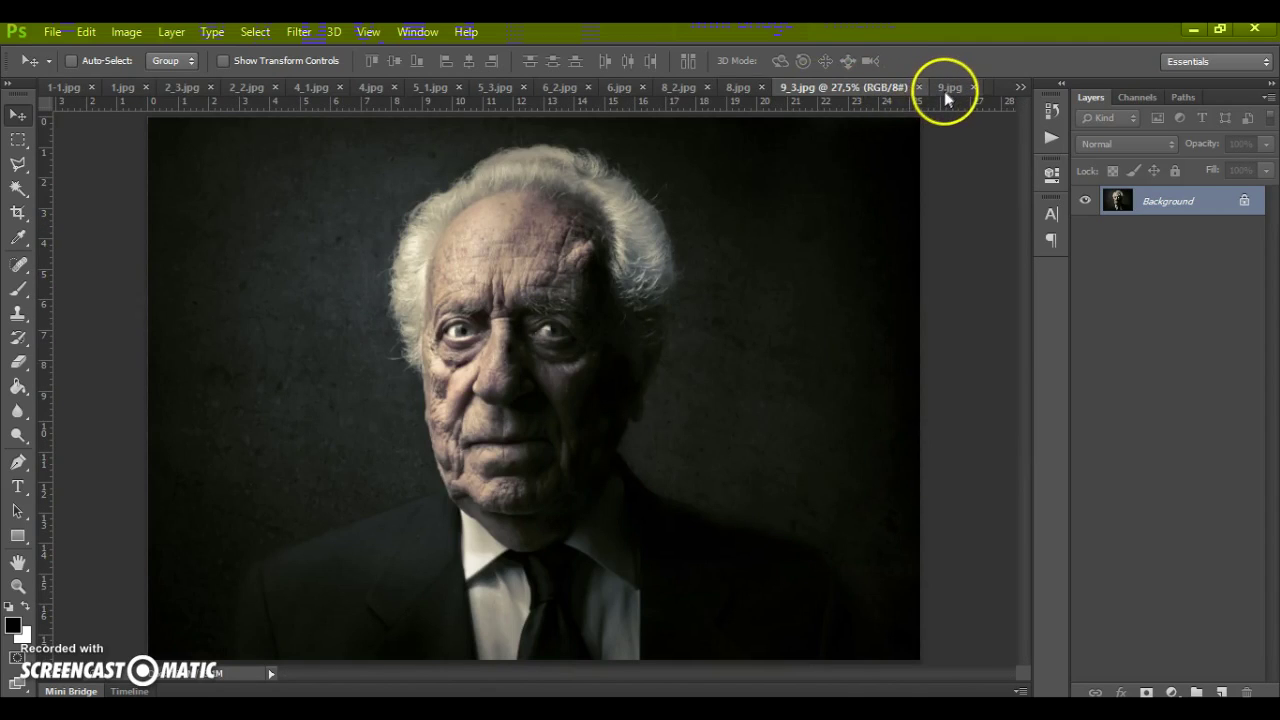
{"action": "left_click", "coordinate": [950, 90]}
Step: Compare the grimacing man's 10_2.jpg with 10.jpg from the overflow list, ending on 8_4.jpg
{"action": "left_click", "coordinate": [1020, 90]}
{"action": "left_click", "coordinate": [1075, 380]}
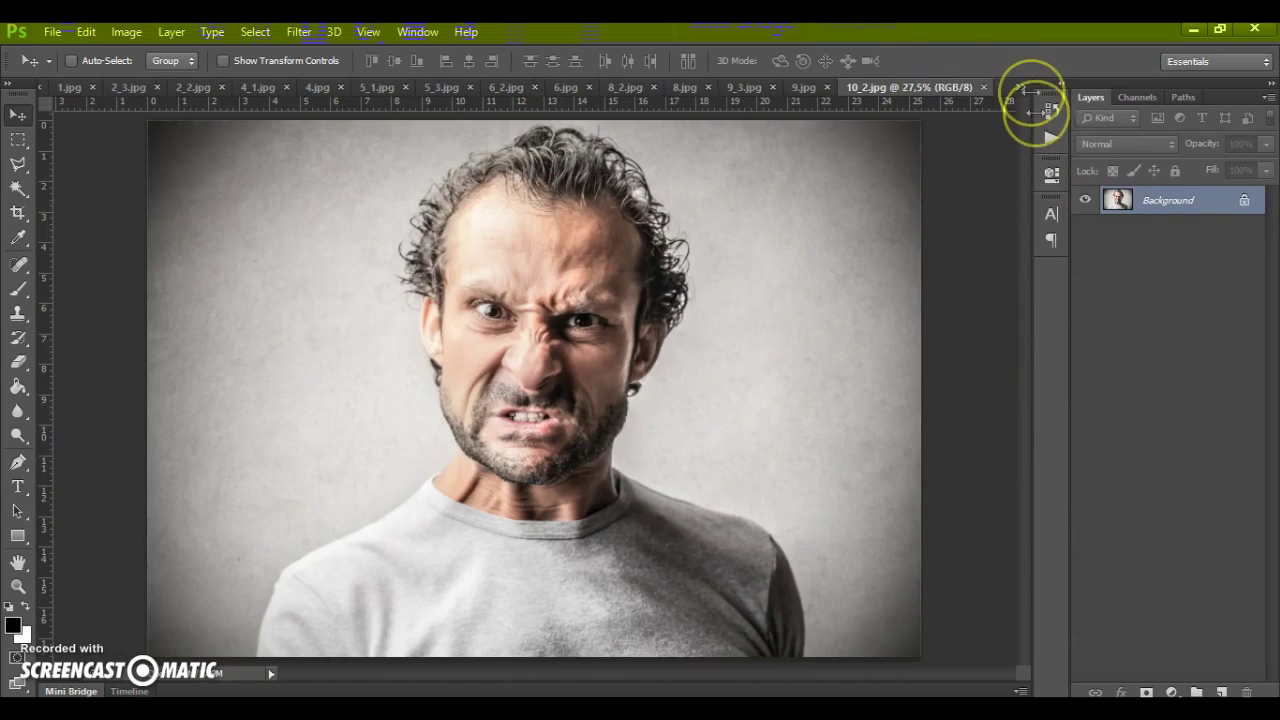
{"action": "left_click", "coordinate": [1021, 87]}
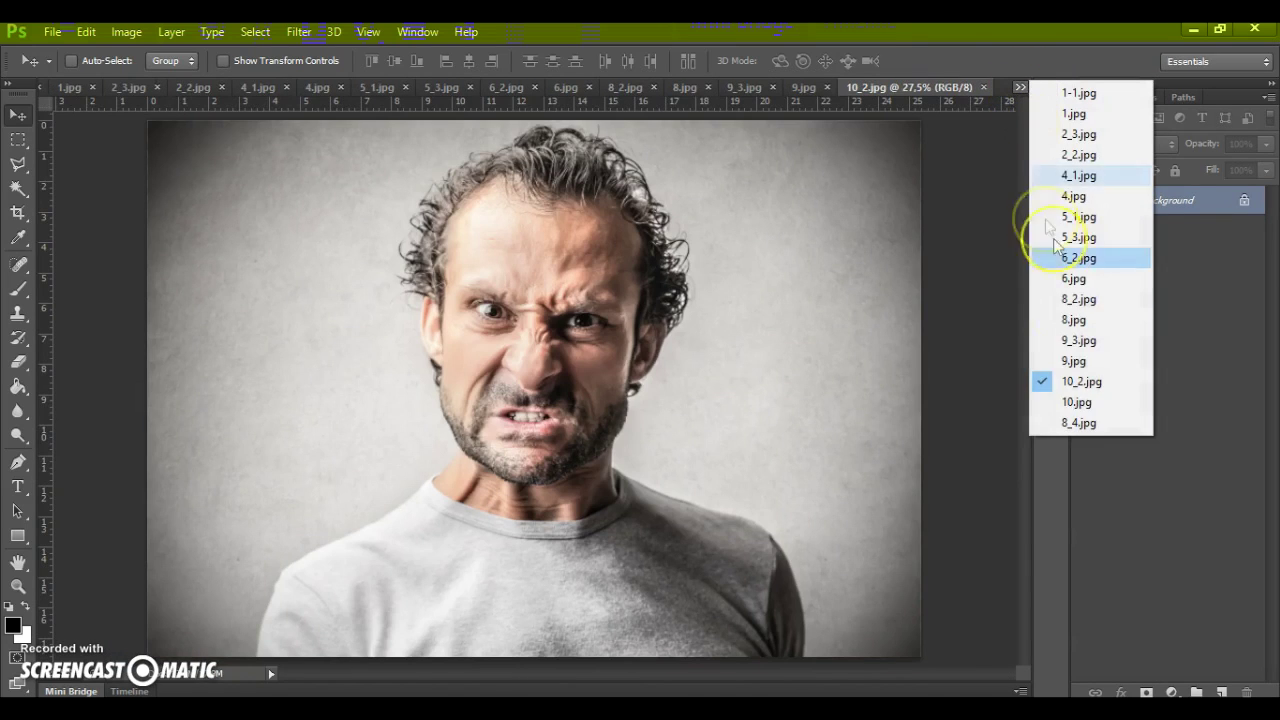
{"action": "left_click", "coordinate": [1070, 402]}
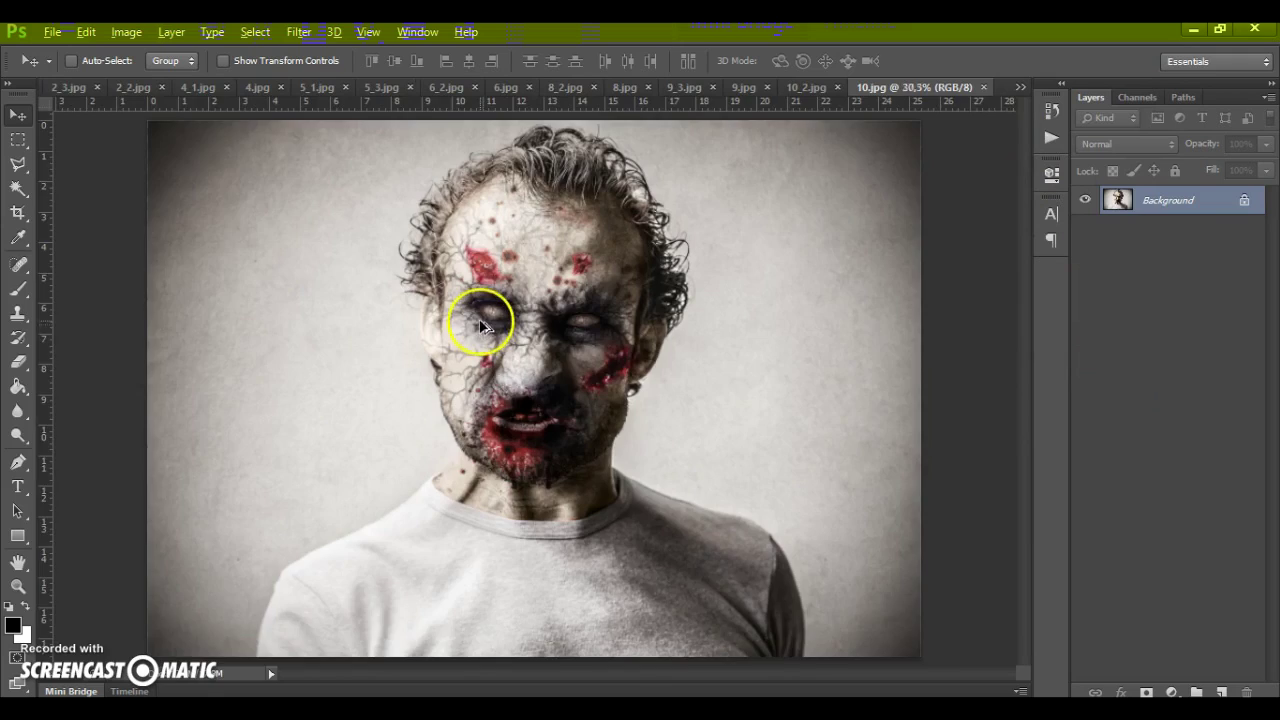
{"action": "scroll", "coordinate": [481, 326], "scroll_direction": "up", "scroll_amount": 2}
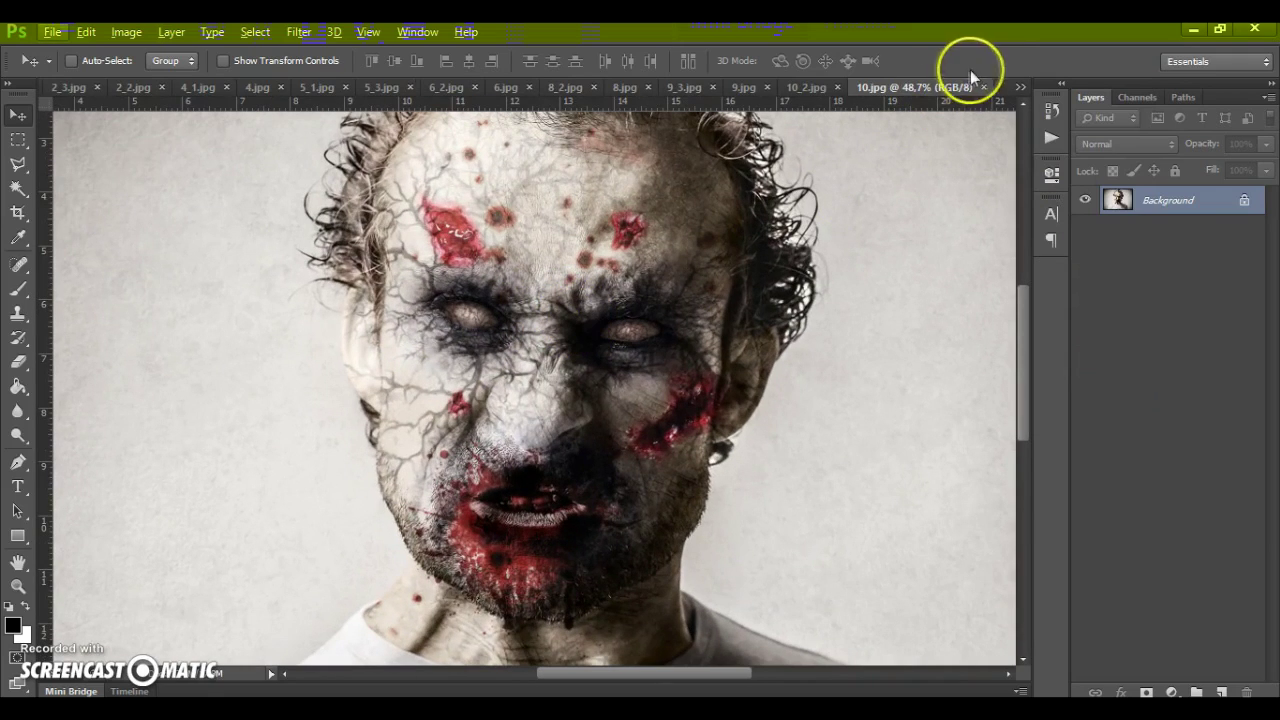
{"action": "left_click", "coordinate": [1021, 88]}
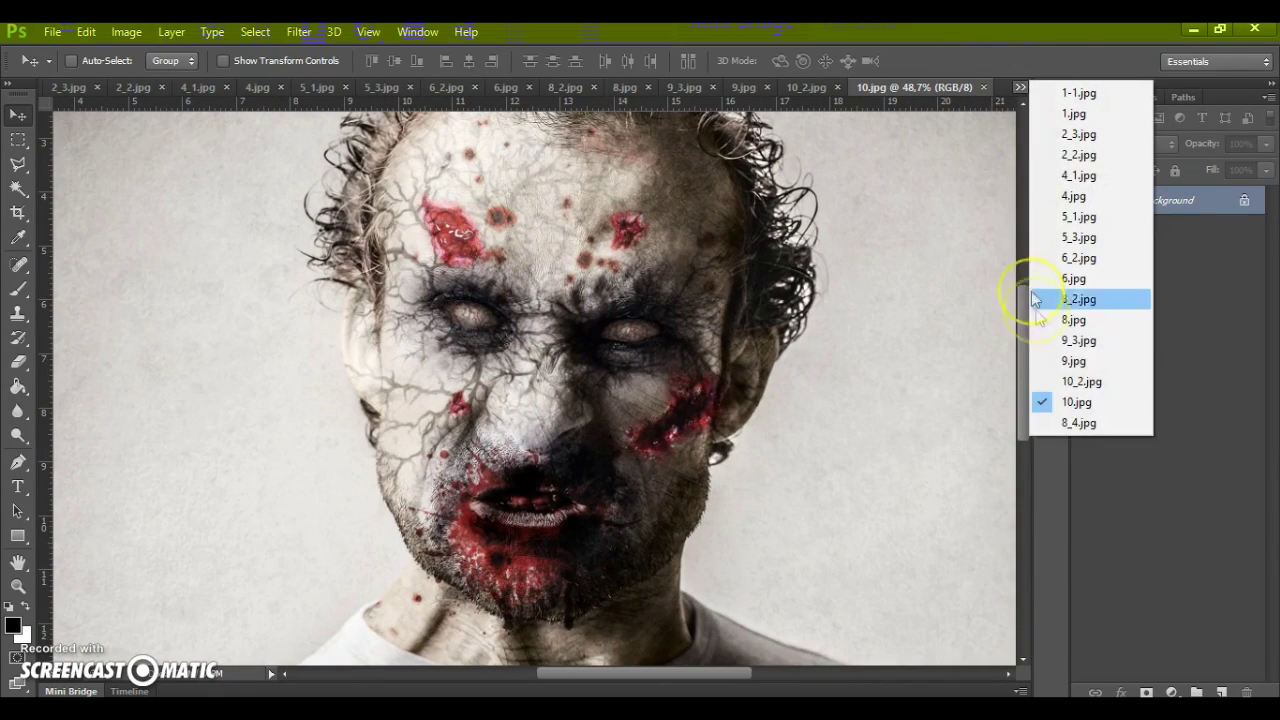
{"action": "left_click", "coordinate": [1058, 421]}
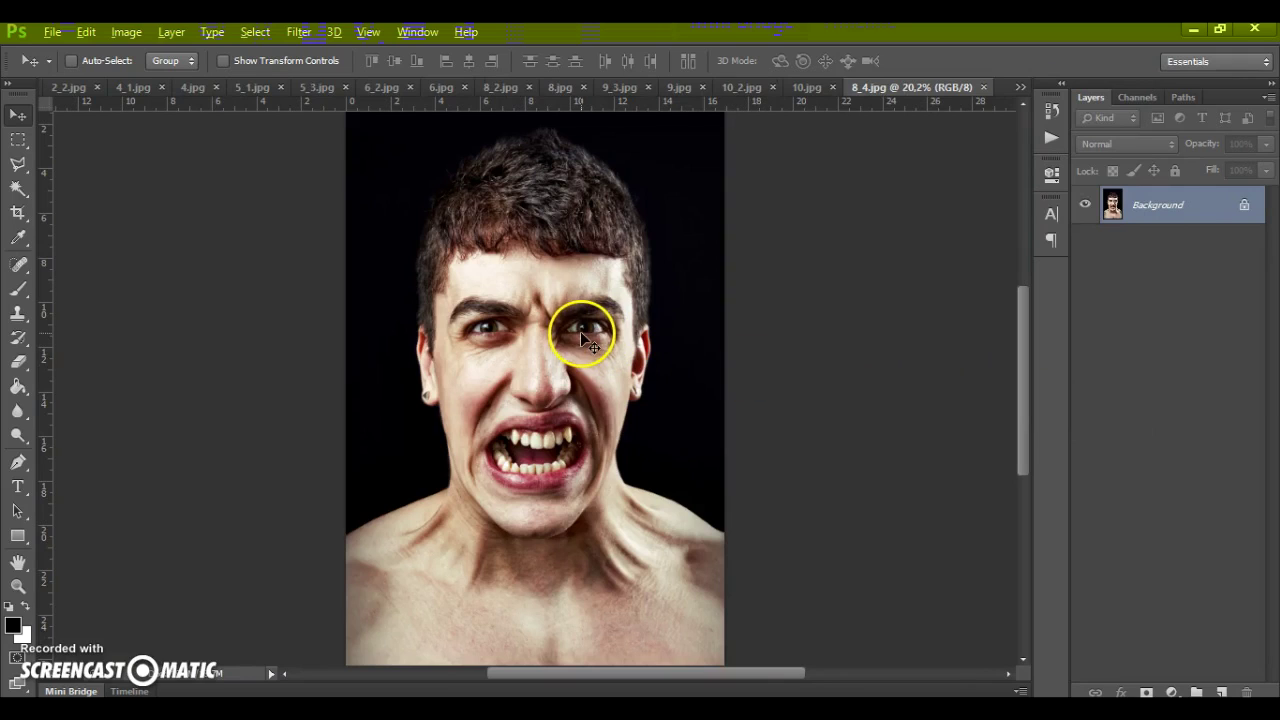
{"action": "scroll", "coordinate": [586, 330], "scroll_direction": "up", "scroll_amount": 1}
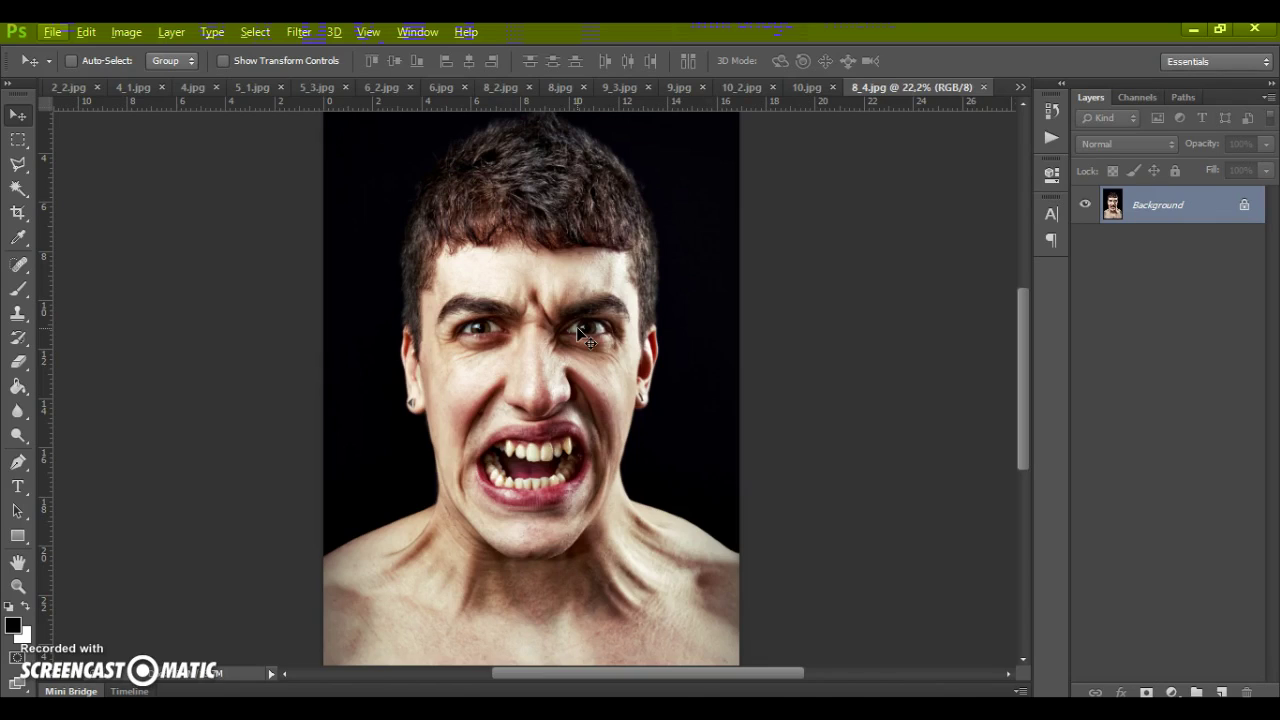
{"action": "left_click", "coordinate": [562, 330]}
{"action": "left_click", "coordinate": [86, 32]}
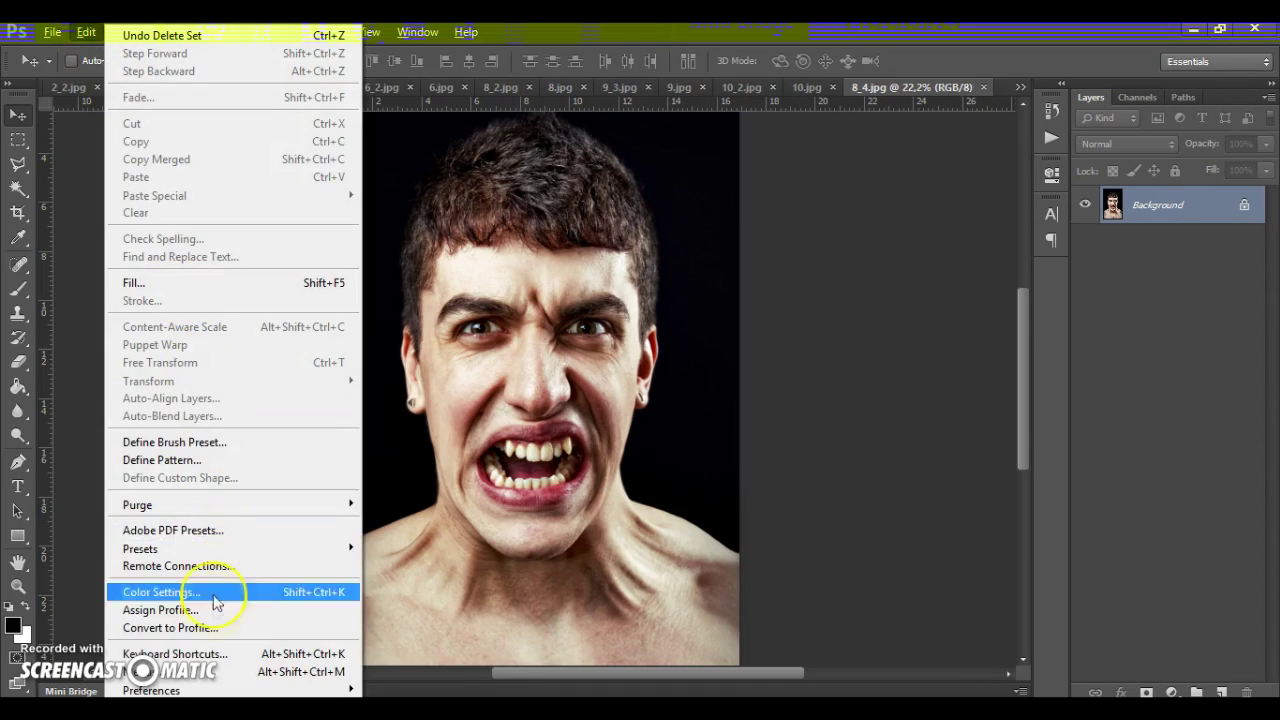
{"action": "mouse_move", "coordinate": [200, 690]}
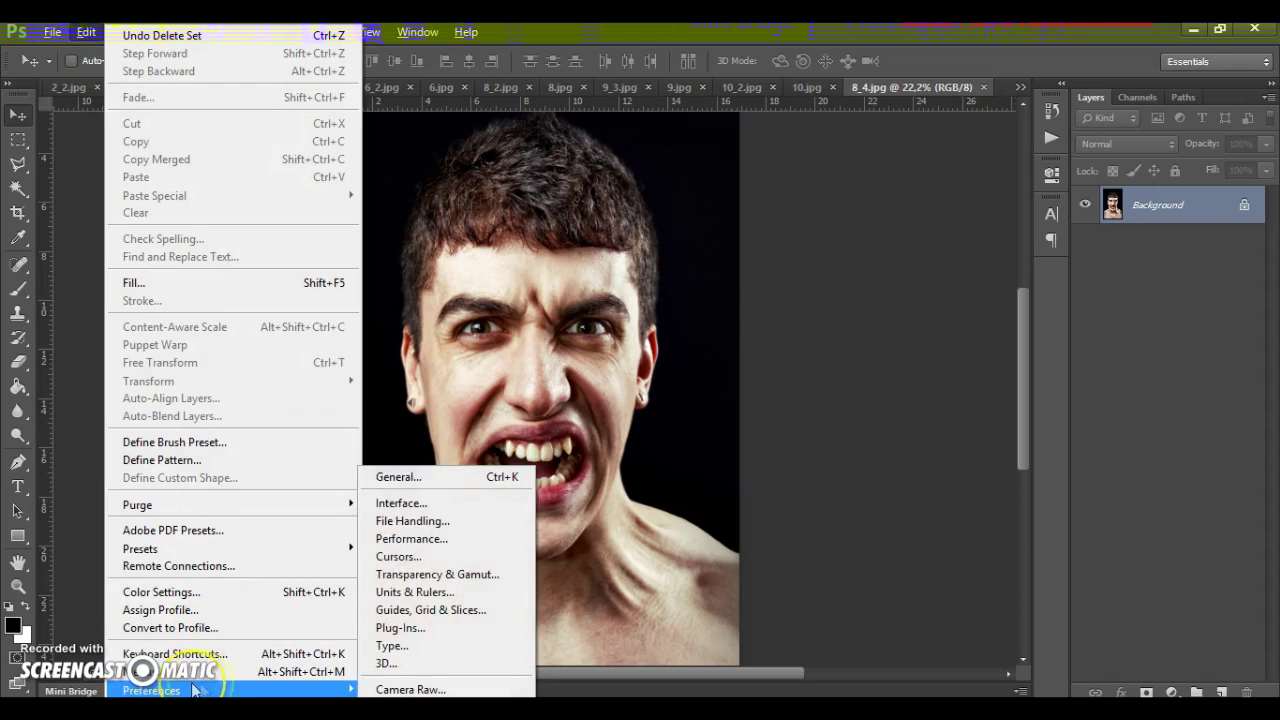
{"action": "left_click", "coordinate": [420, 503]}
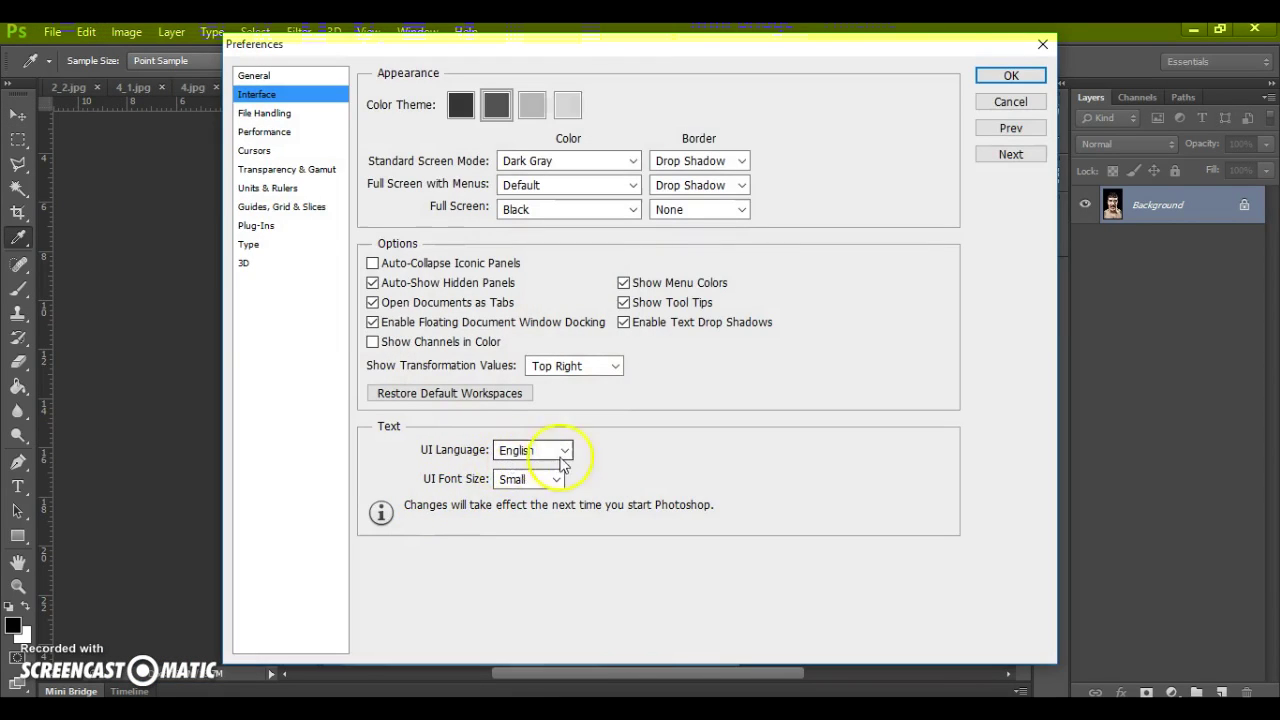
{"action": "left_click", "coordinate": [1008, 77]}
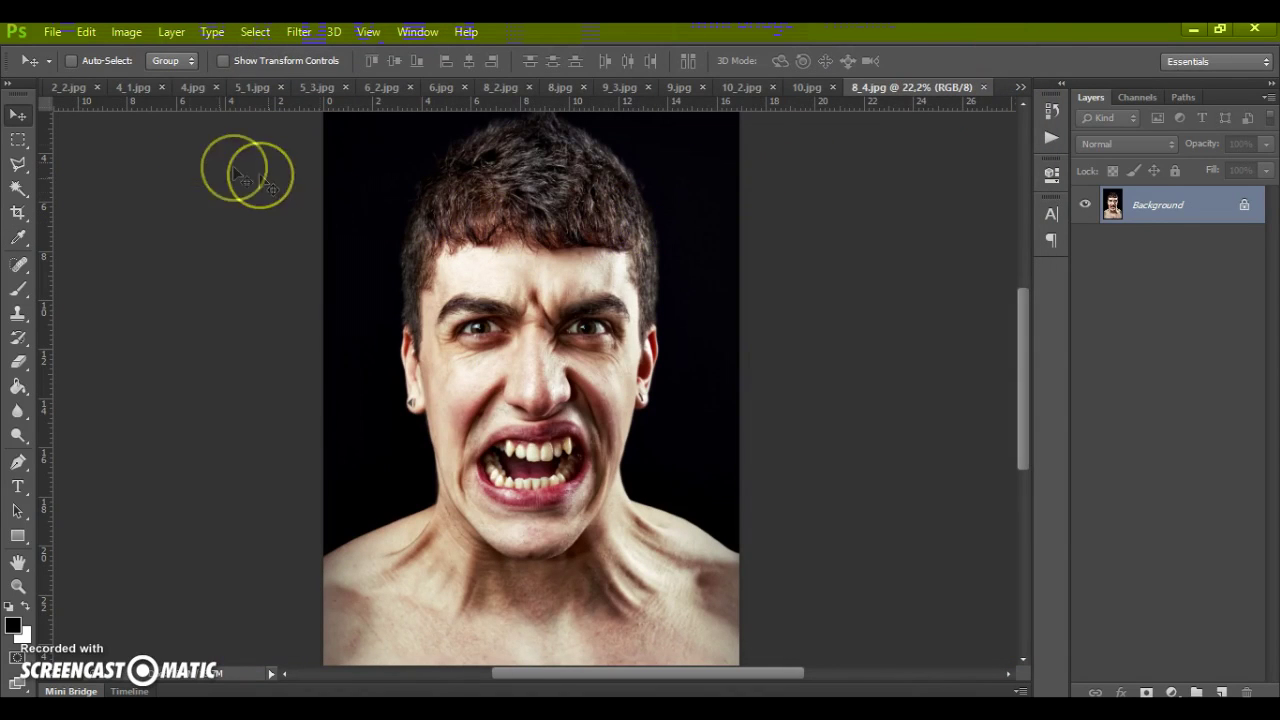
{"action": "left_click", "coordinate": [126, 31]}
{"action": "mouse_move", "coordinate": [160, 52]}
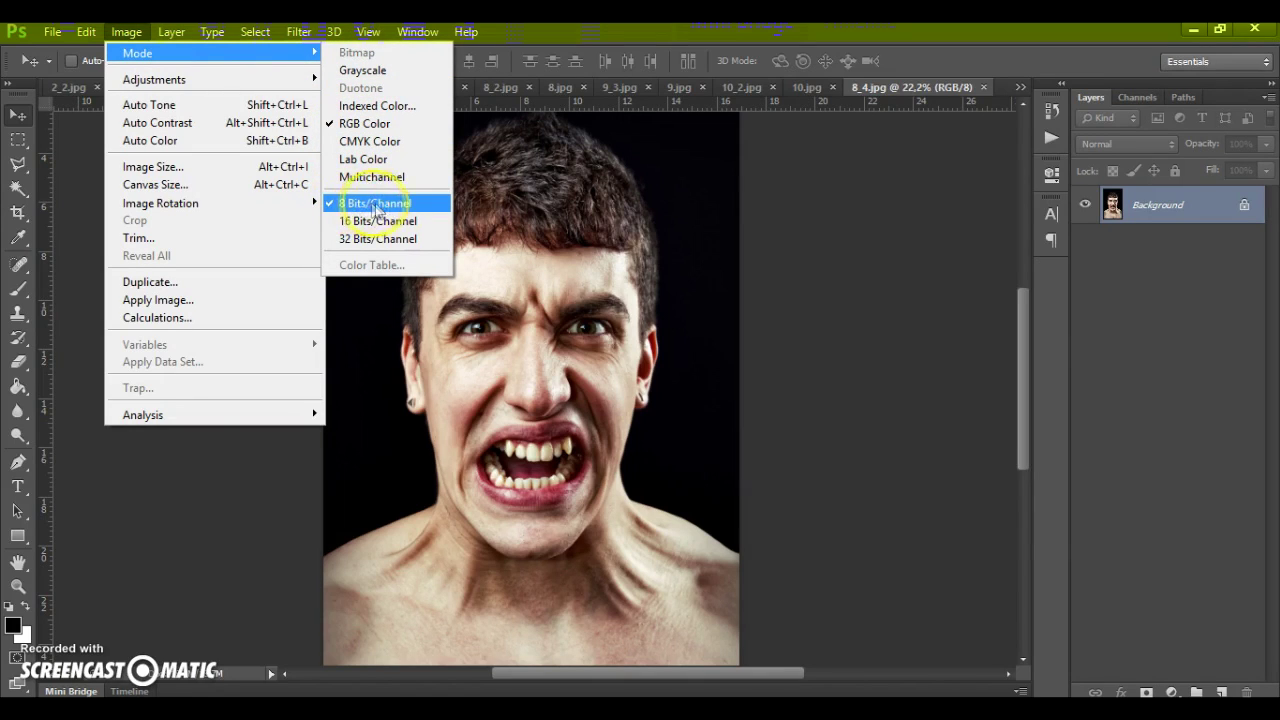
{"action": "left_click", "coordinate": [776, 213]}
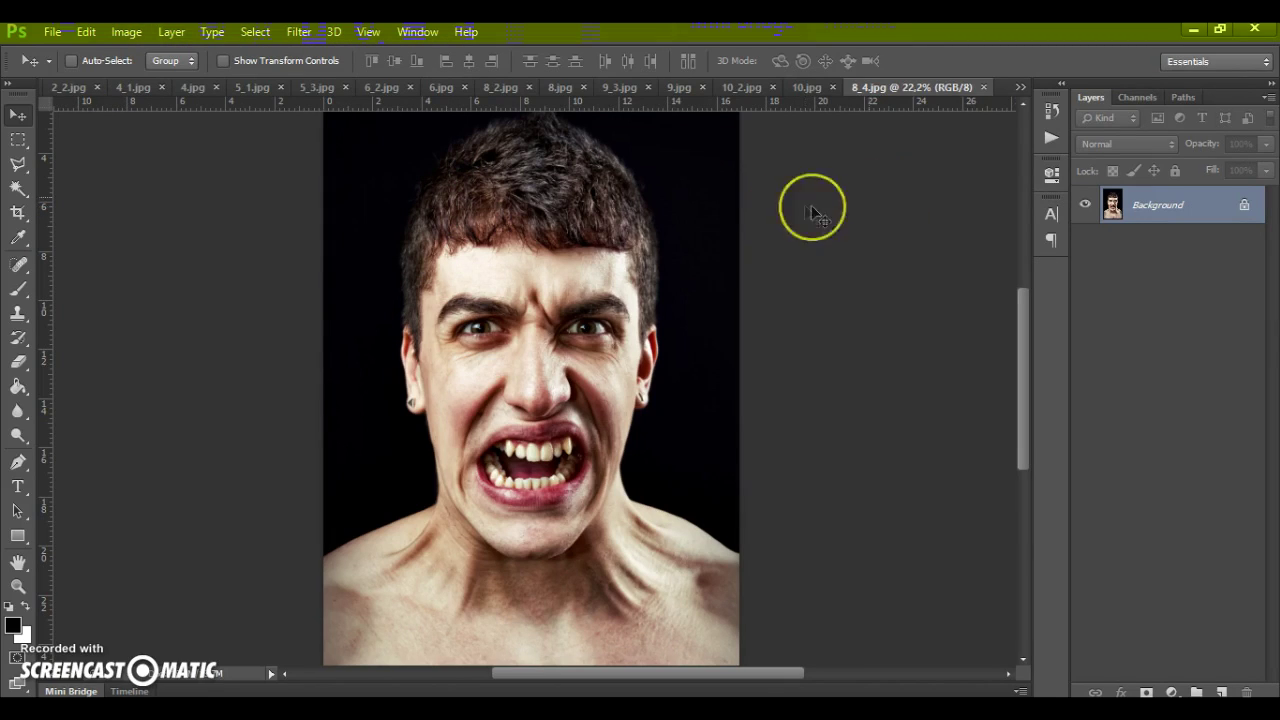
{"action": "left_click", "coordinate": [1268, 97]}
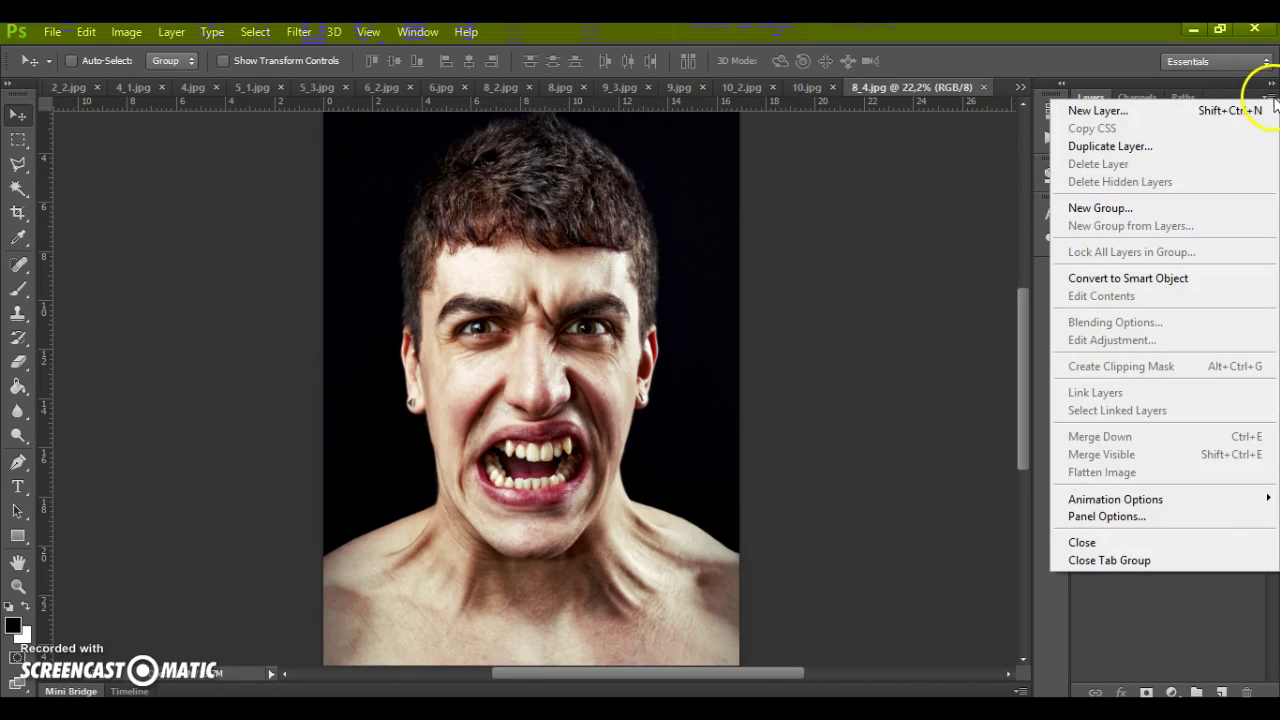
{"action": "left_click", "coordinate": [1119, 517]}
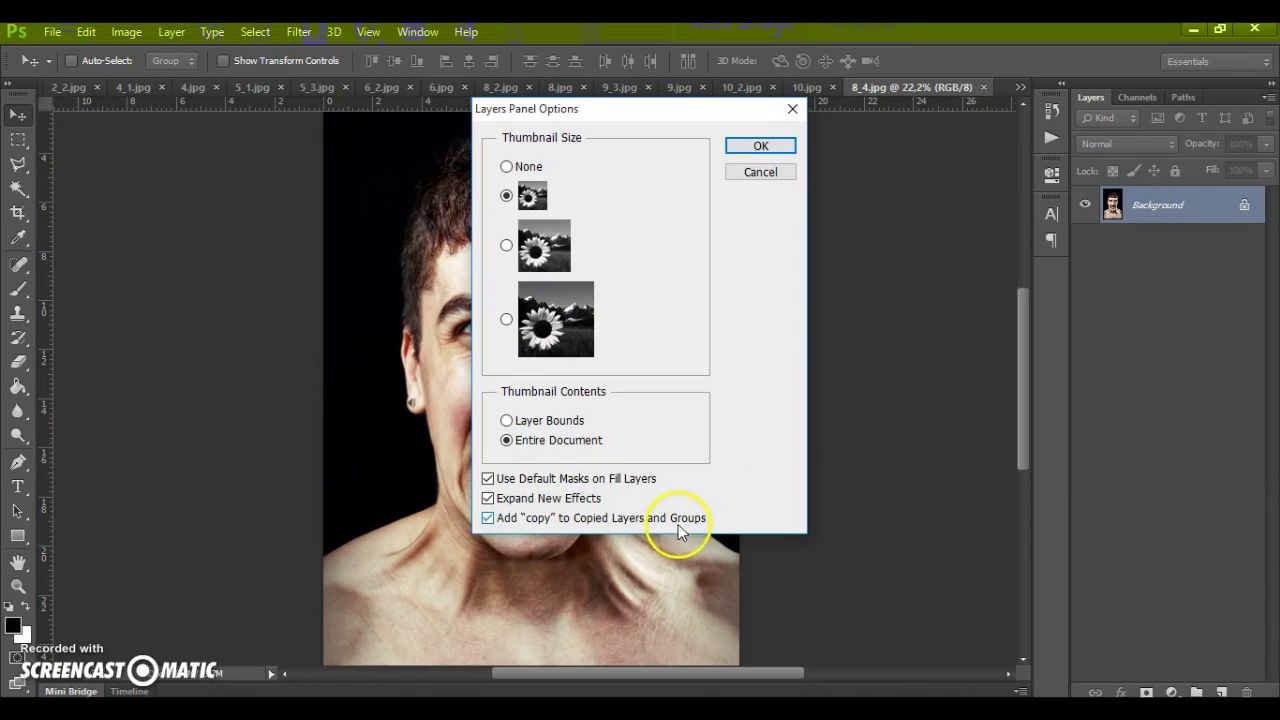
{"action": "left_click", "coordinate": [760, 145]}
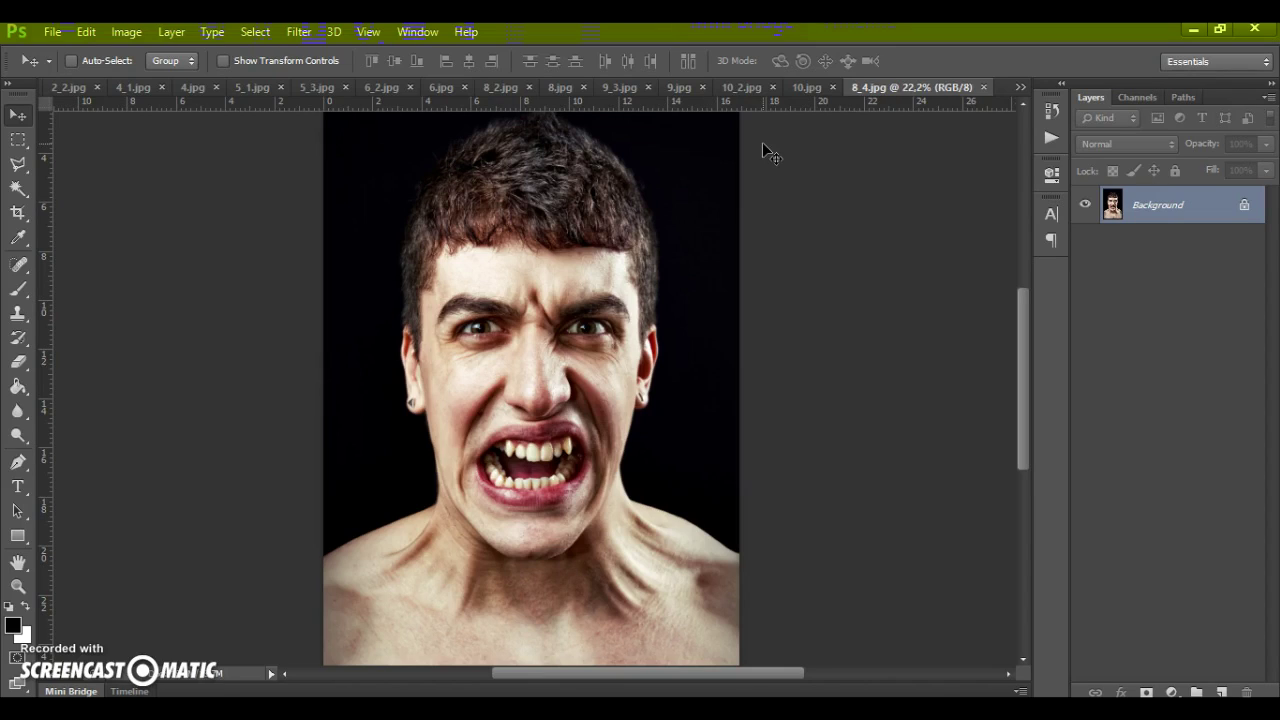
{"action": "left_click", "coordinate": [764, 168]}
{"action": "double_click", "coordinate": [1135, 205]}
{"action": "left_click", "coordinate": [815, 244]}
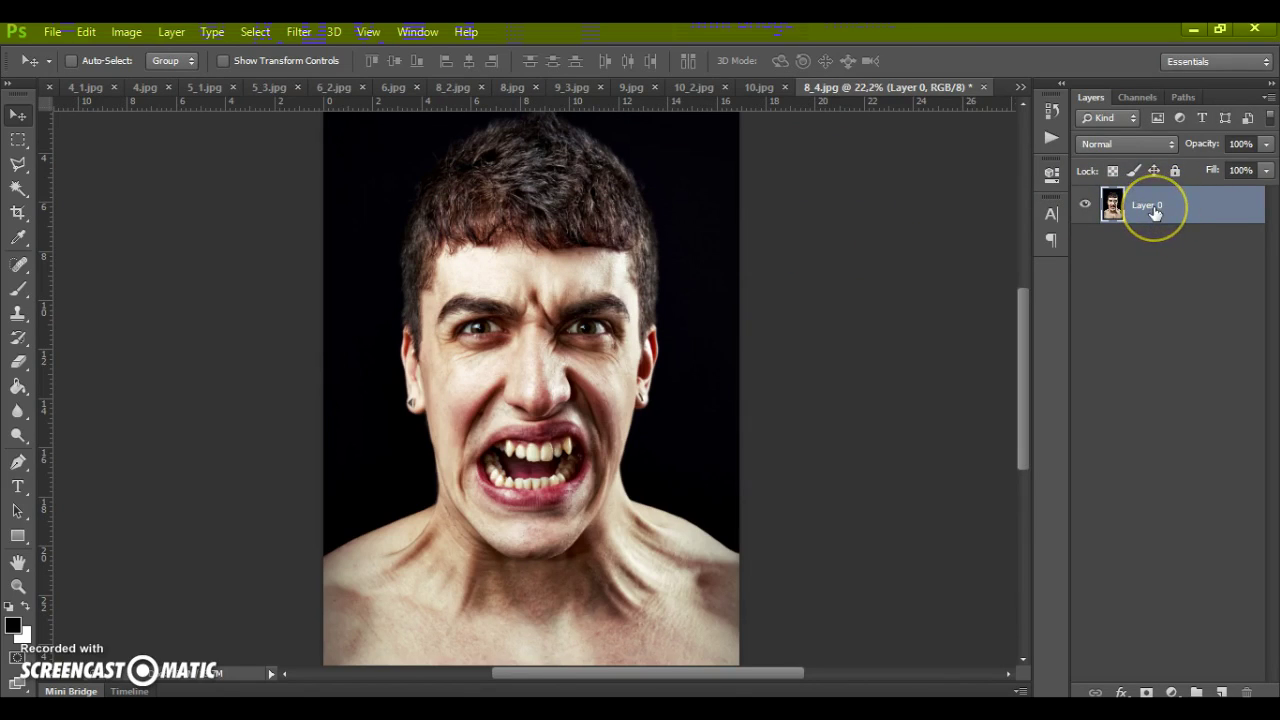
{"action": "left_click", "coordinate": [174, 33]}
{"action": "mouse_move", "coordinate": [183, 52]}
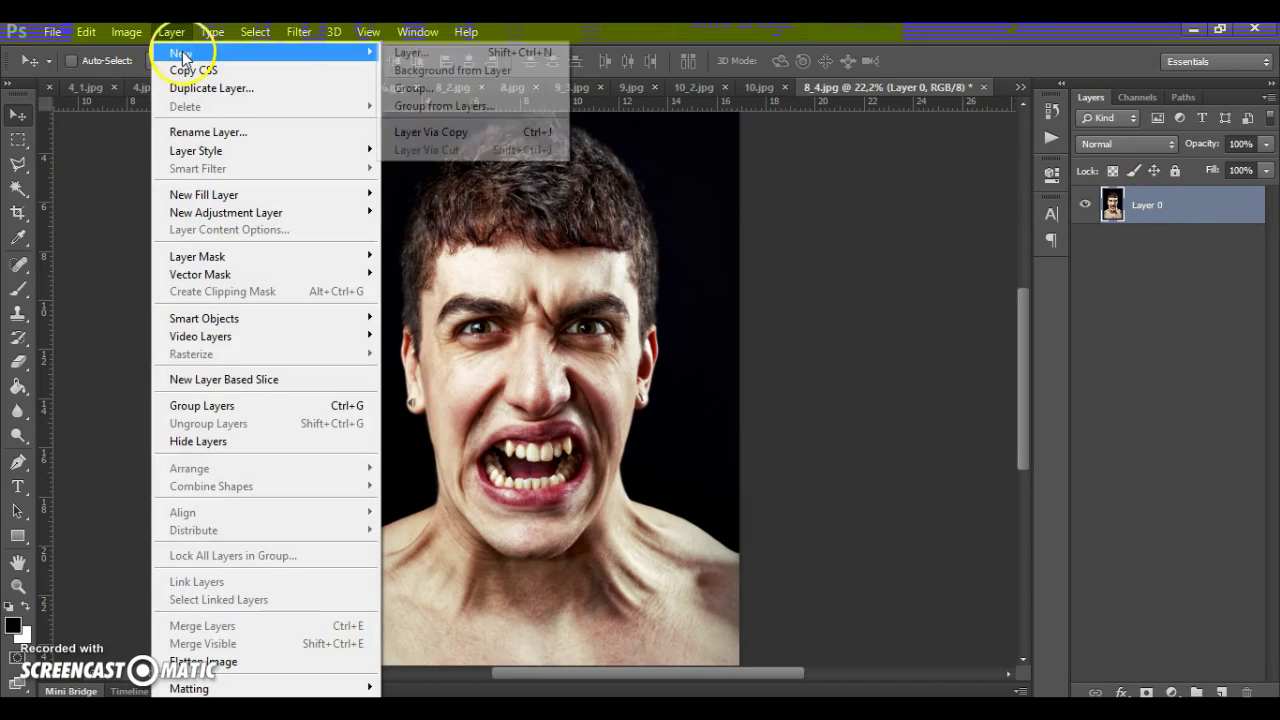
{"action": "left_click", "coordinate": [449, 72]}
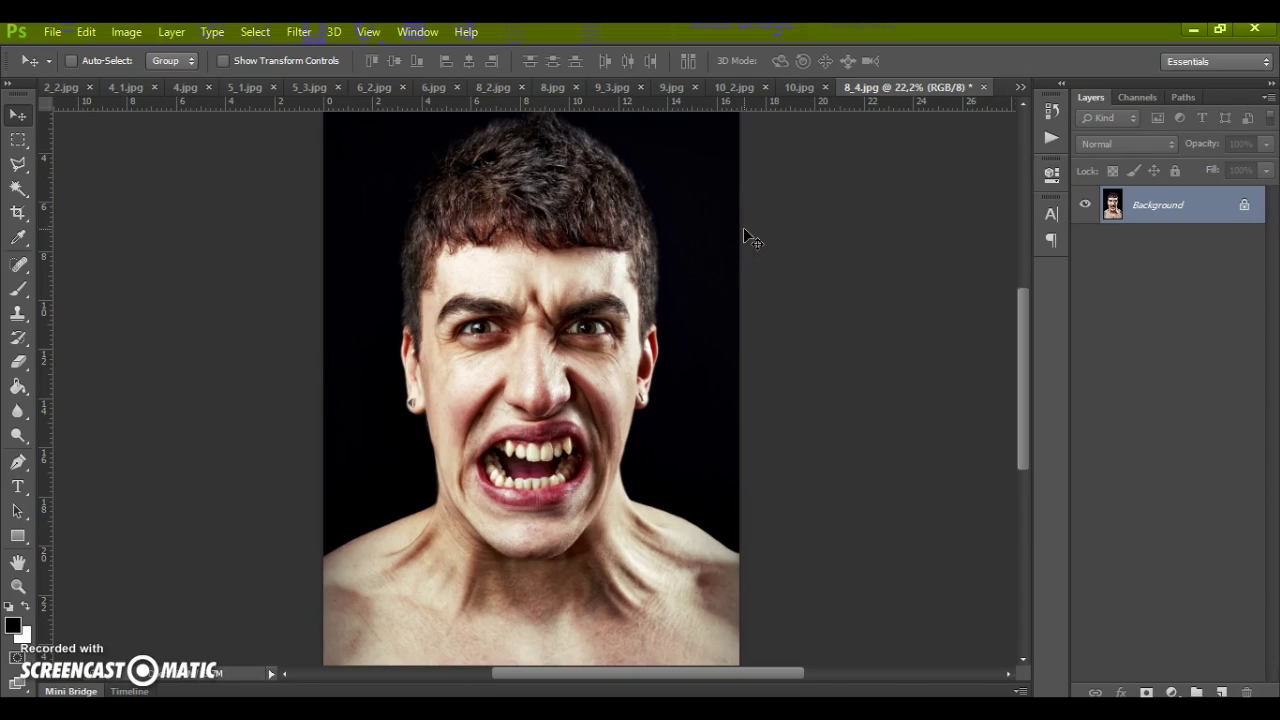
{"action": "left_click", "coordinate": [20, 289]}
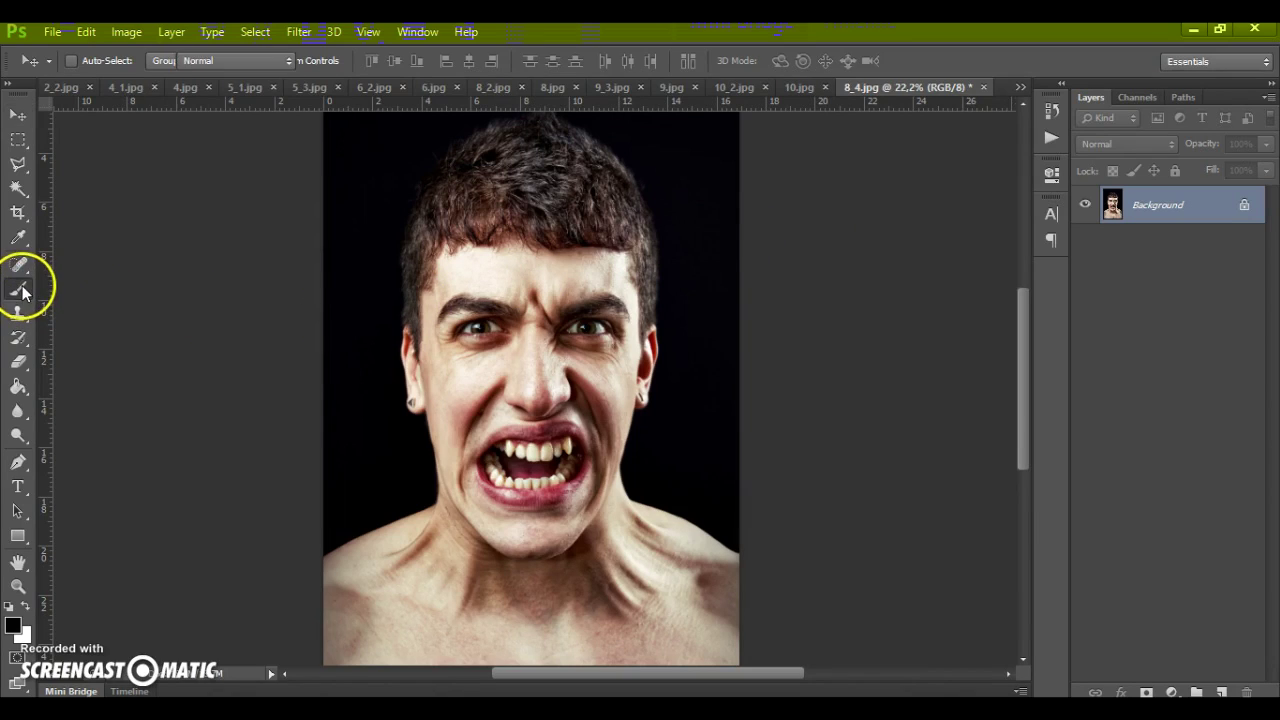
Step: Load the Zombie Brushes file into the brush presets through the brush picker's menu
{"action": "right_click", "coordinate": [531, 295]}
{"action": "left_click", "coordinate": [768, 315]}
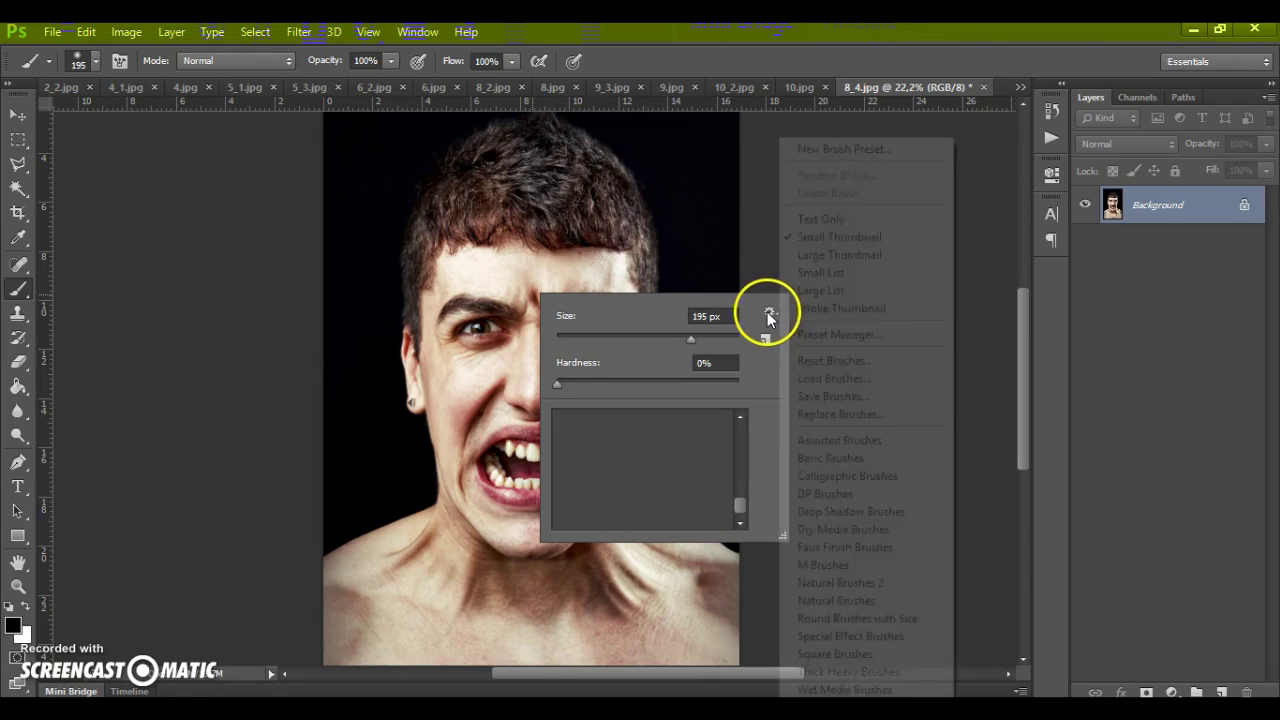
{"action": "left_click", "coordinate": [816, 379]}
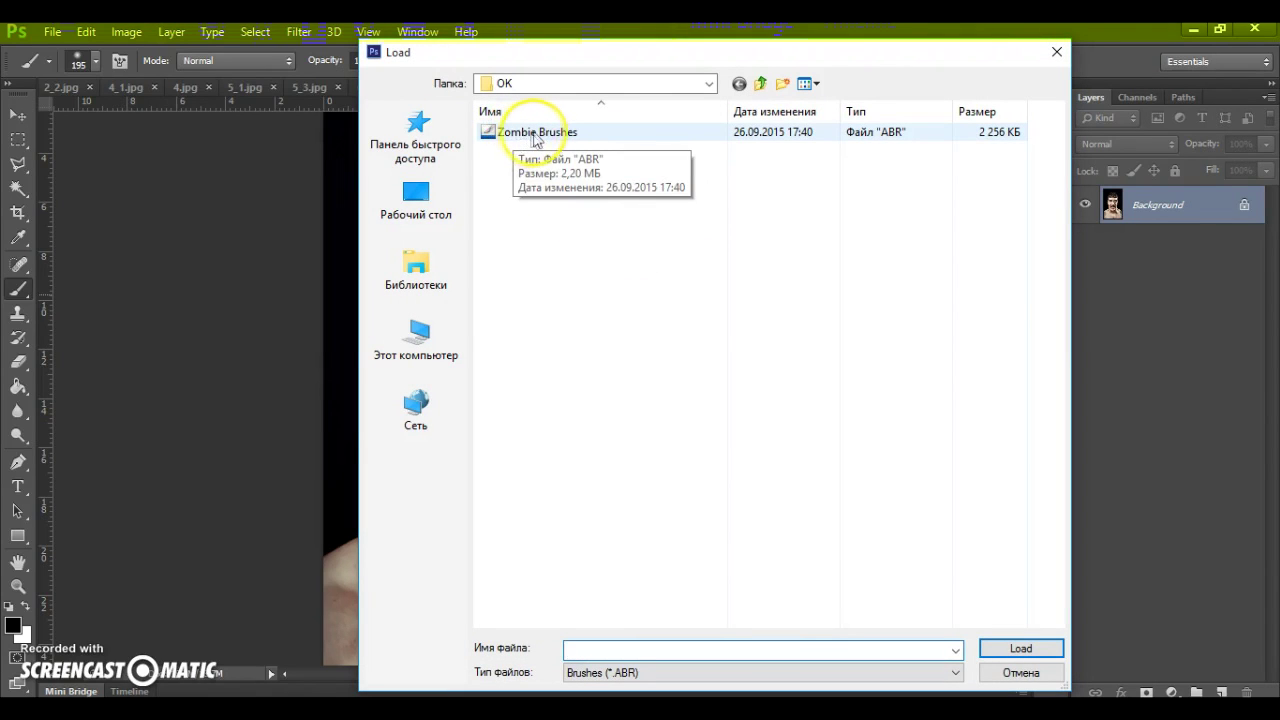
{"action": "double_click", "coordinate": [537, 136]}
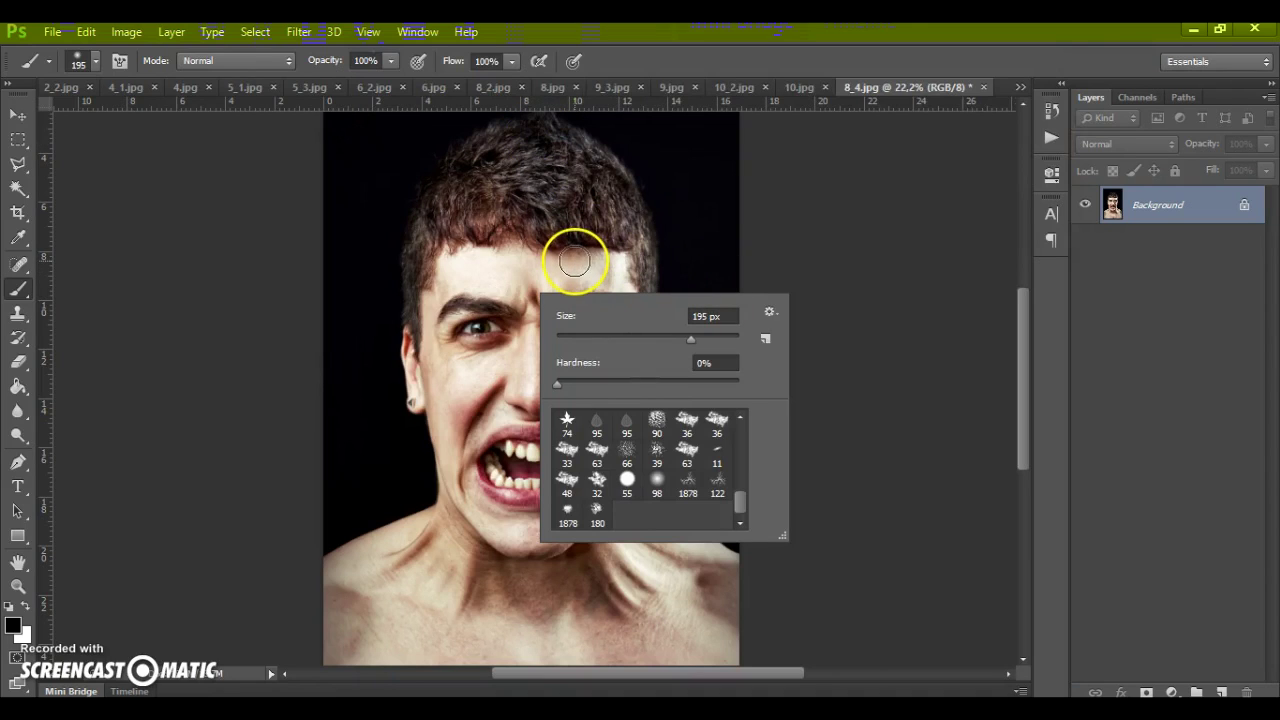
{"action": "left_click", "coordinate": [18, 116]}
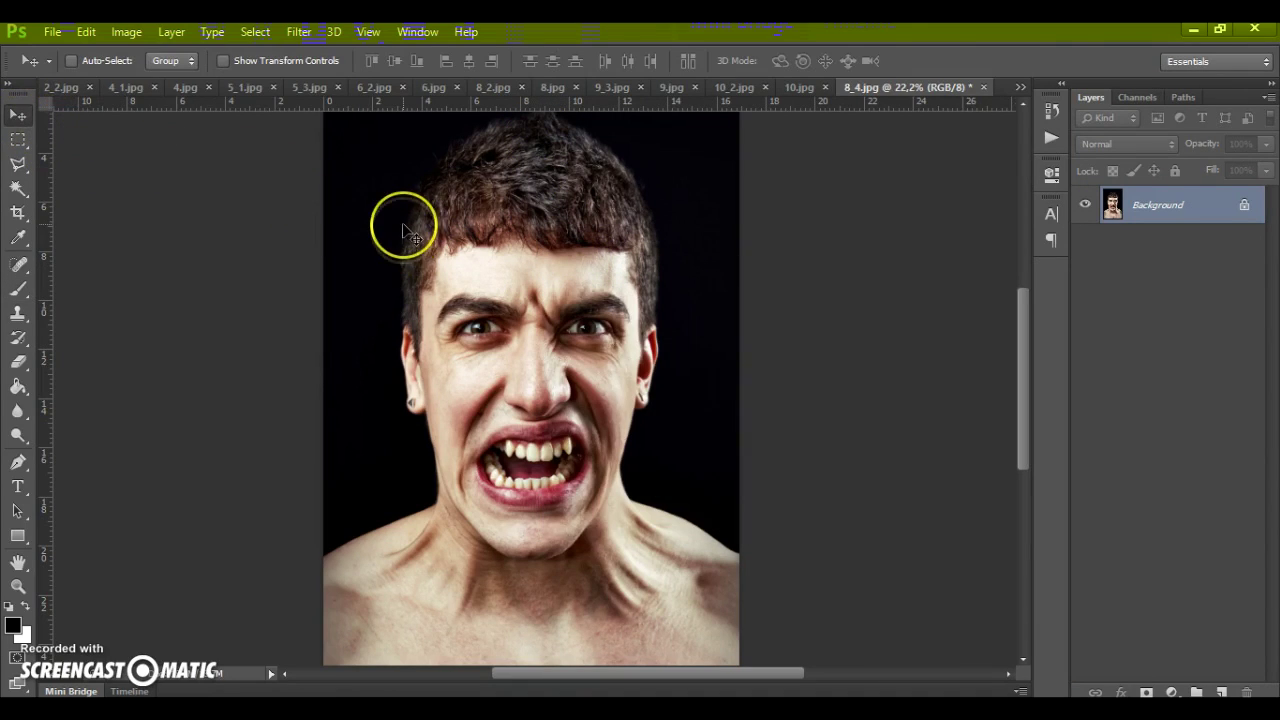
Step: Open the Zombie Patterns file from the OK folder via File > Open
{"action": "left_click", "coordinate": [52, 31]}
{"action": "left_click", "coordinate": [70, 70]}
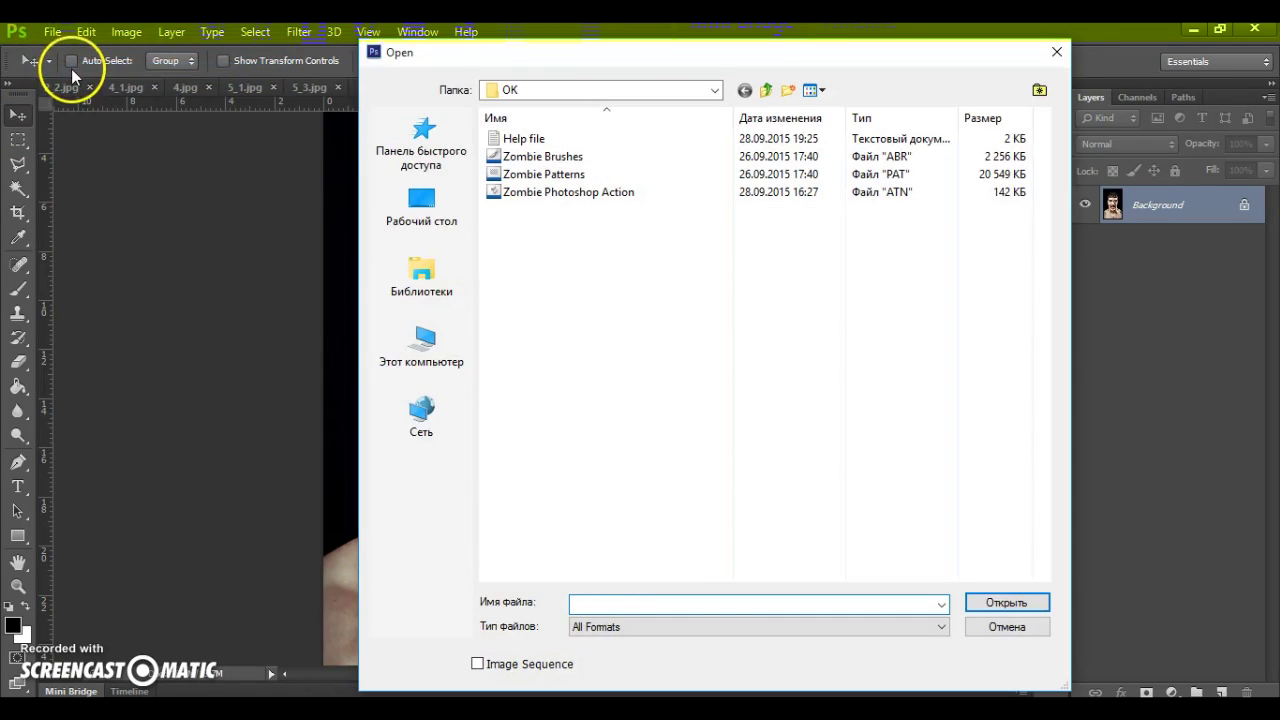
{"action": "double_click", "coordinate": [530, 176]}
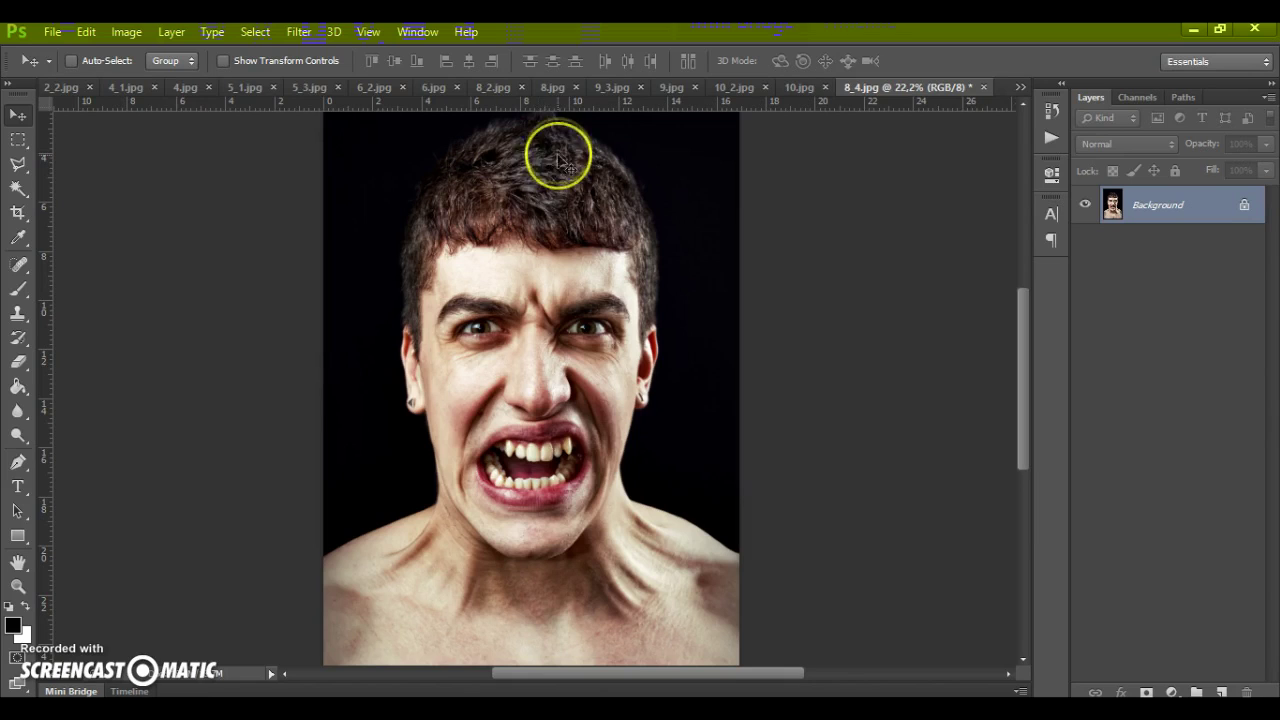
{"action": "left_click", "coordinate": [422, 34]}
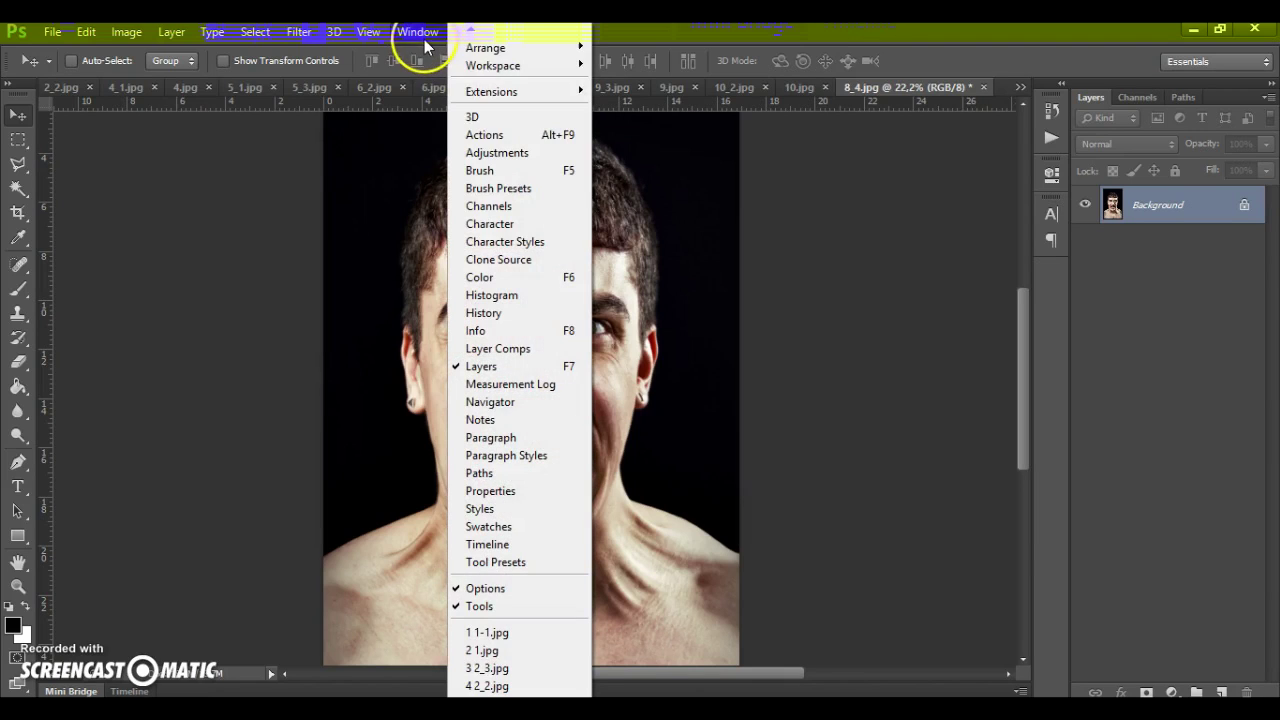
Step: Load the Zombie Photoshop Action file into the Actions panel and collapse its steps
{"action": "left_click", "coordinate": [490, 134]}
{"action": "left_click", "coordinate": [1020, 100]}
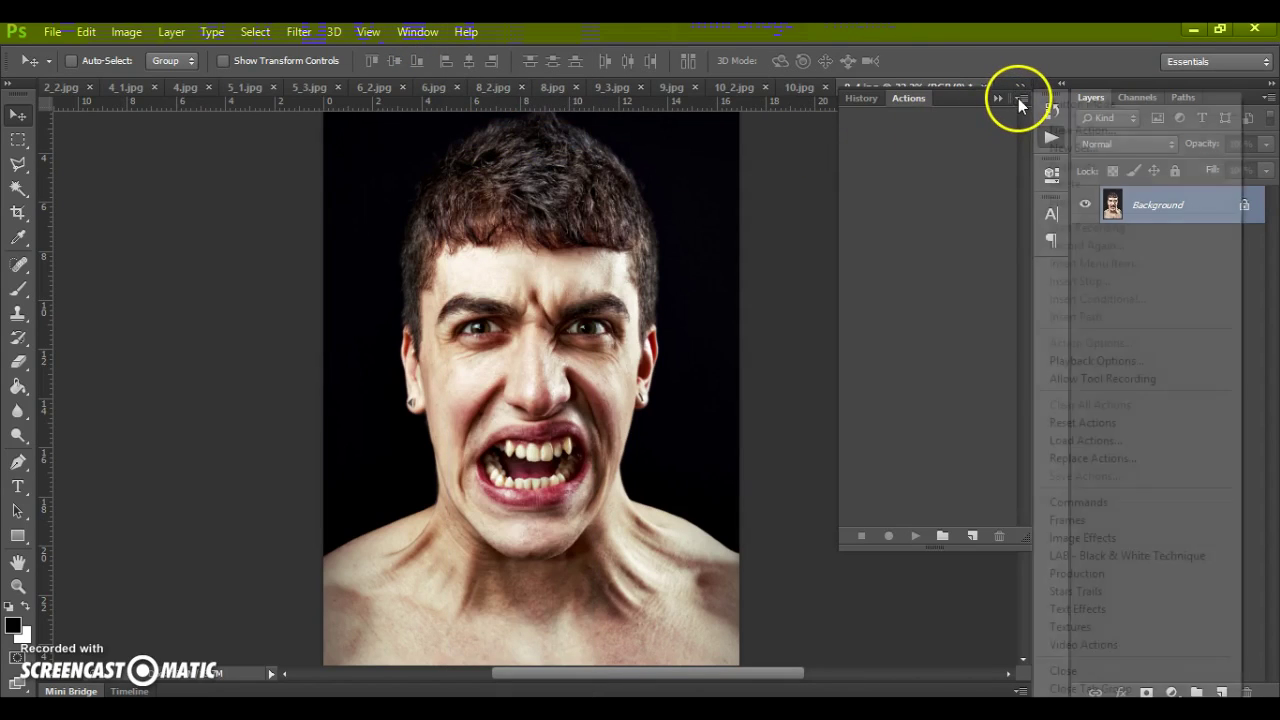
{"action": "left_click", "coordinate": [1073, 441]}
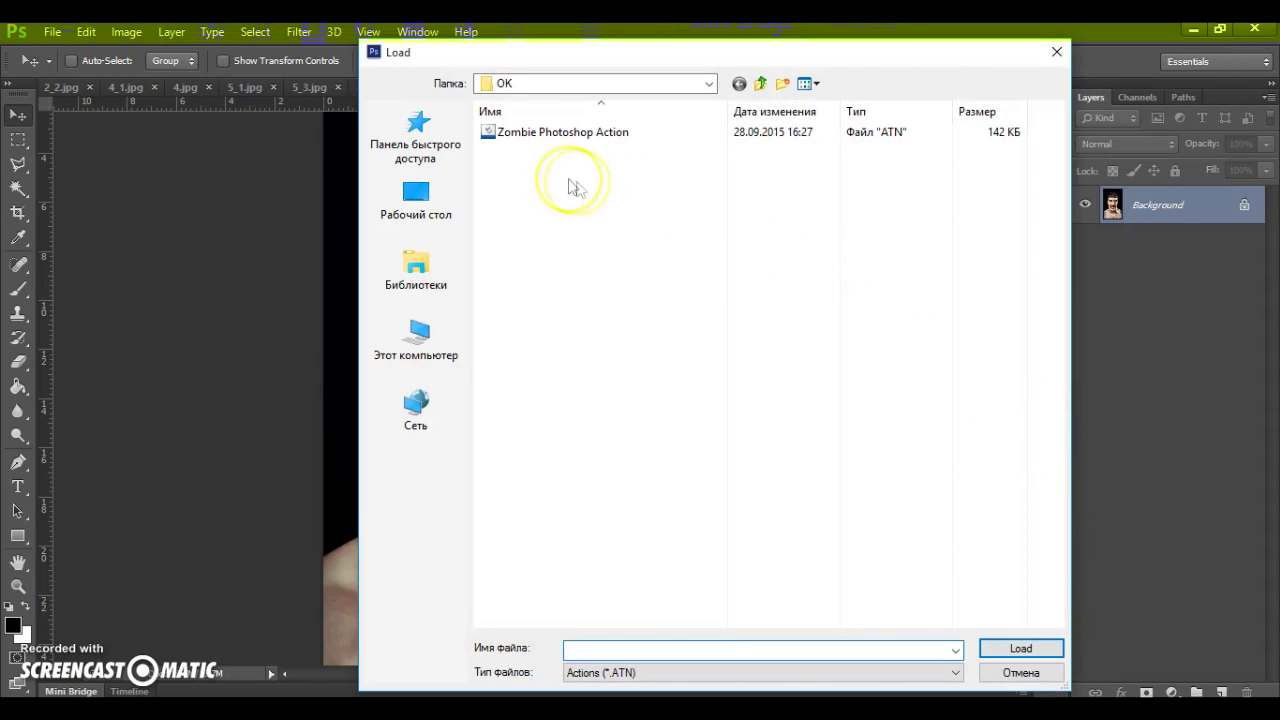
{"action": "double_click", "coordinate": [559, 132]}
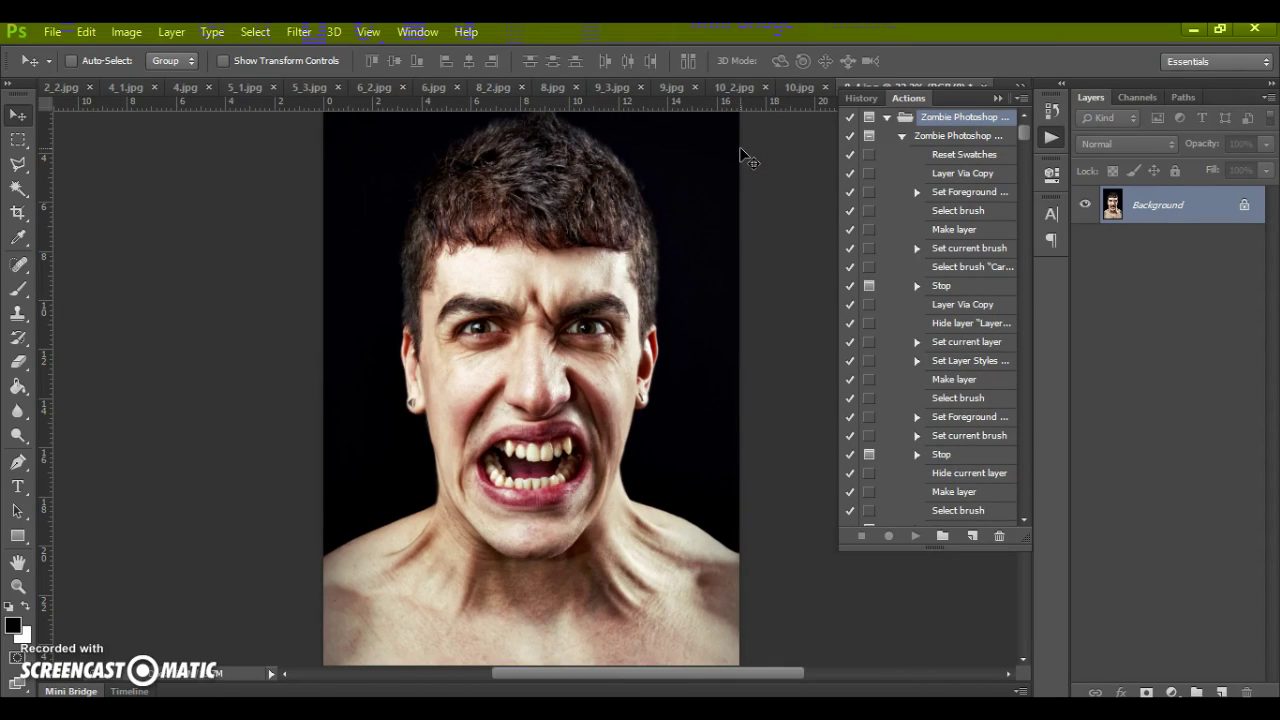
{"action": "left_click", "coordinate": [897, 137]}
Step: Run the Zombie Photoshop action and stop at its skin-painting prompt
{"action": "left_click", "coordinate": [897, 137]}
{"action": "left_click", "coordinate": [925, 138]}
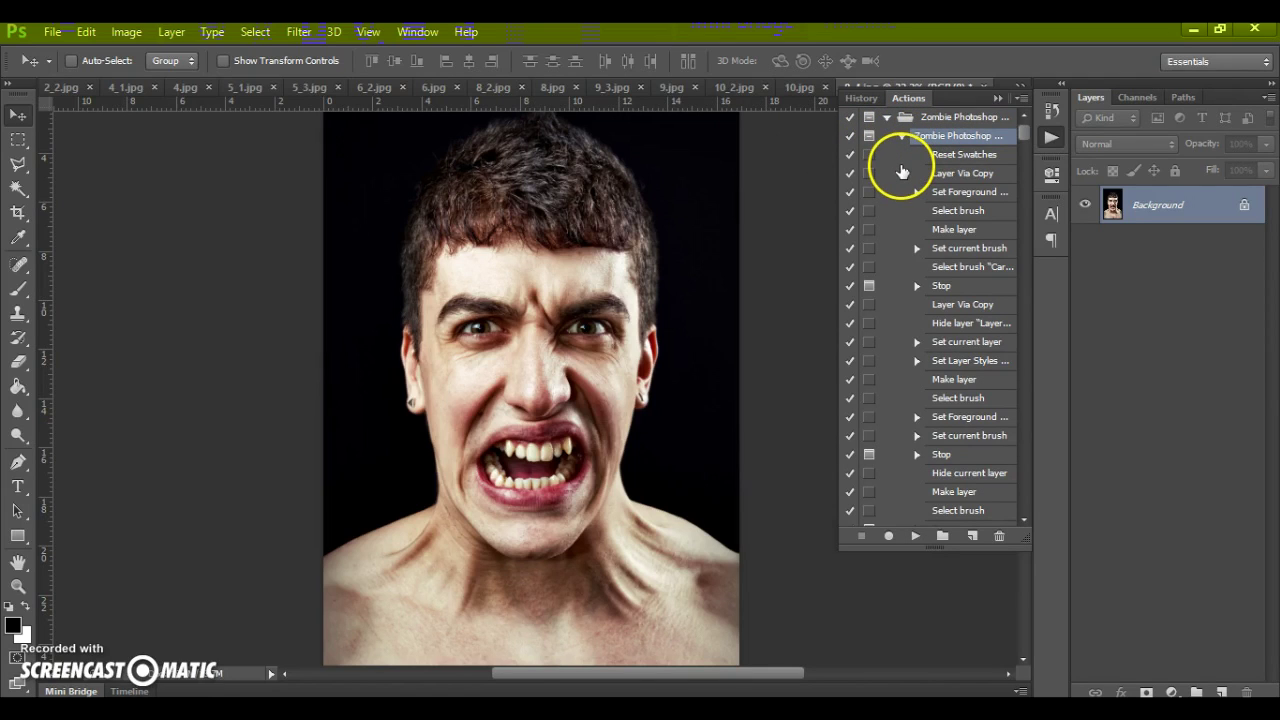
{"action": "left_click", "coordinate": [916, 537]}
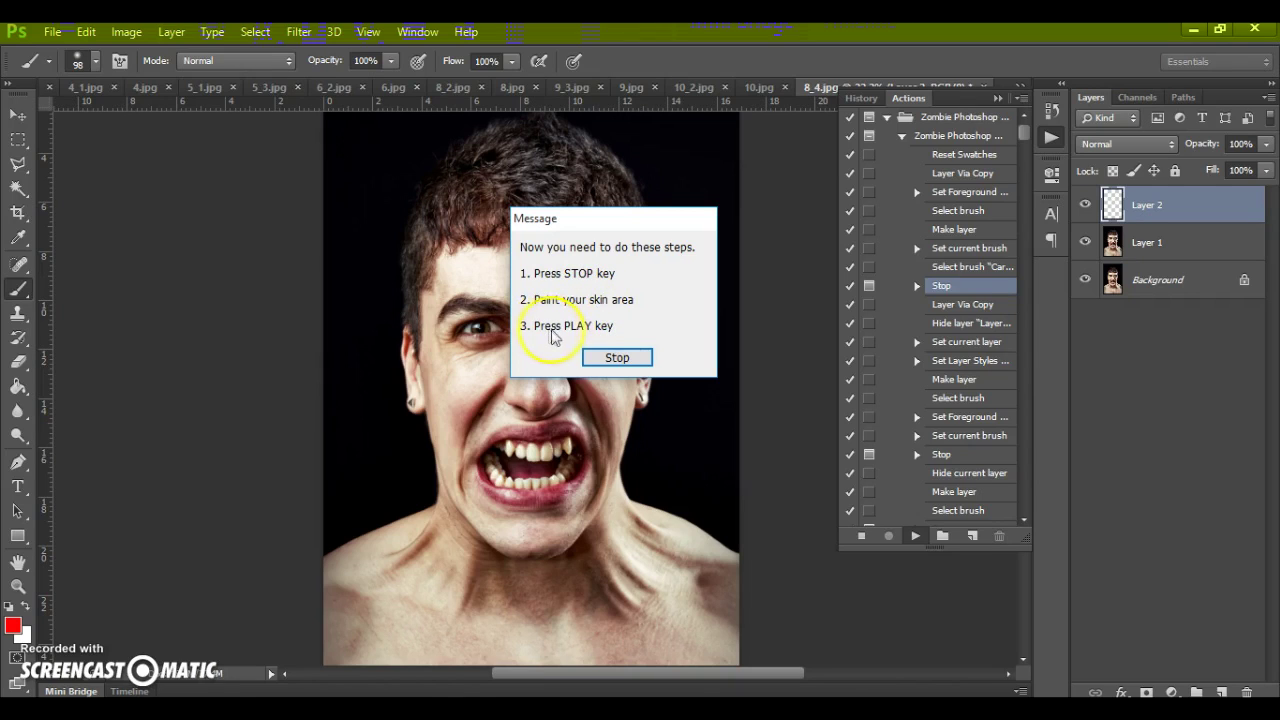
{"action": "left_click", "coordinate": [617, 358]}
Step: Paint red down the forehead and face edge, shrinking the brush to 56 px
{"action": "scroll", "coordinate": [523, 270], "scroll_direction": "up", "scroll_amount": 2}
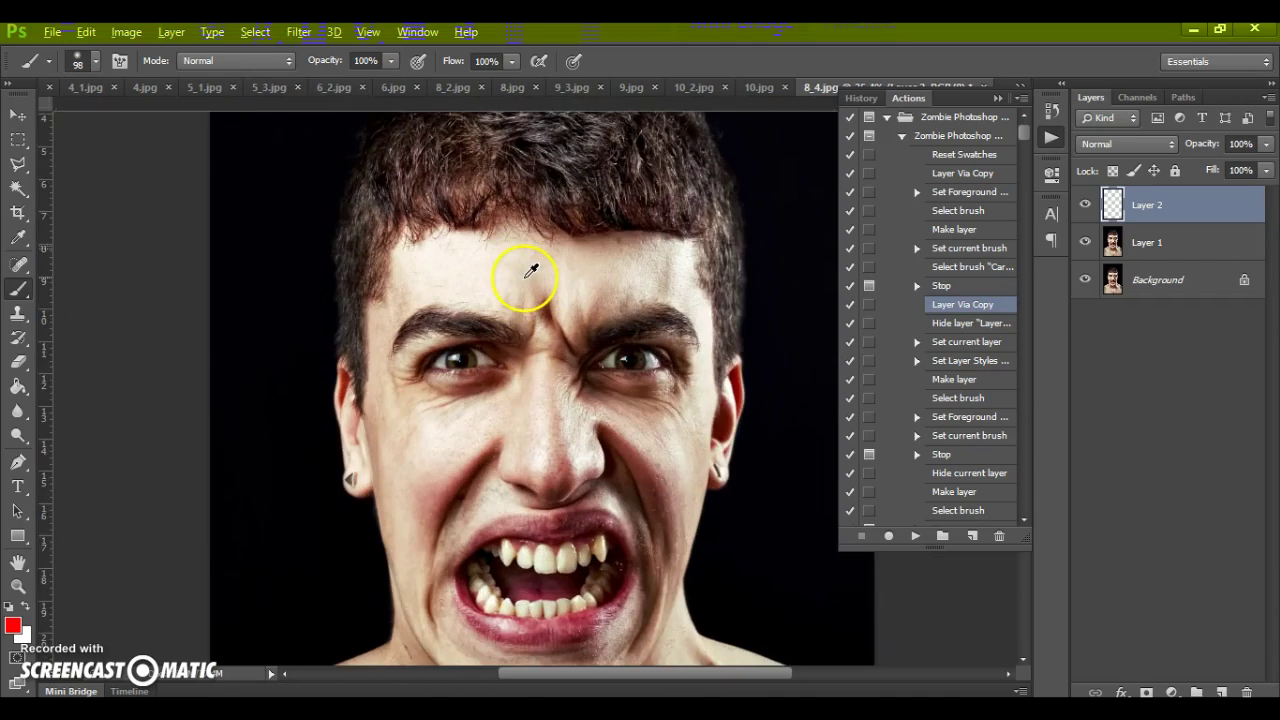
{"action": "mouse_move", "coordinate": [417, 237]}
{"action": "left_mouse_down"}
{"action": "mouse_move", "coordinate": [394, 272]}
{"action": "mouse_move", "coordinate": [393, 234]}
{"action": "mouse_move", "coordinate": [381, 320]}
{"action": "mouse_move", "coordinate": [376, 298]}
{"action": "mouse_move", "coordinate": [358, 334]}
{"action": "mouse_move", "coordinate": [358, 322]}
{"action": "mouse_move", "coordinate": [366, 429]}
{"action": "left_mouse_up"}
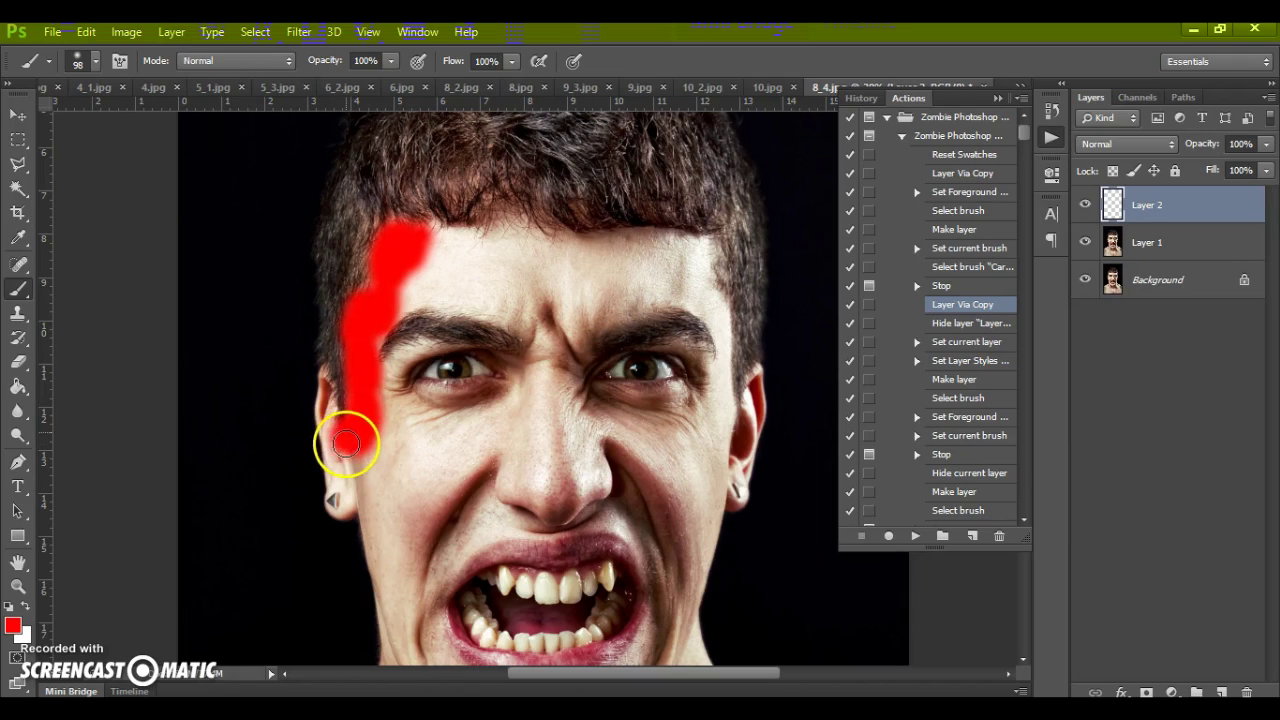
{"action": "left_click_drag", "start_coordinate": [341, 424], "coordinate": [360, 442]}
{"action": "right_click", "coordinate": [380, 438]}
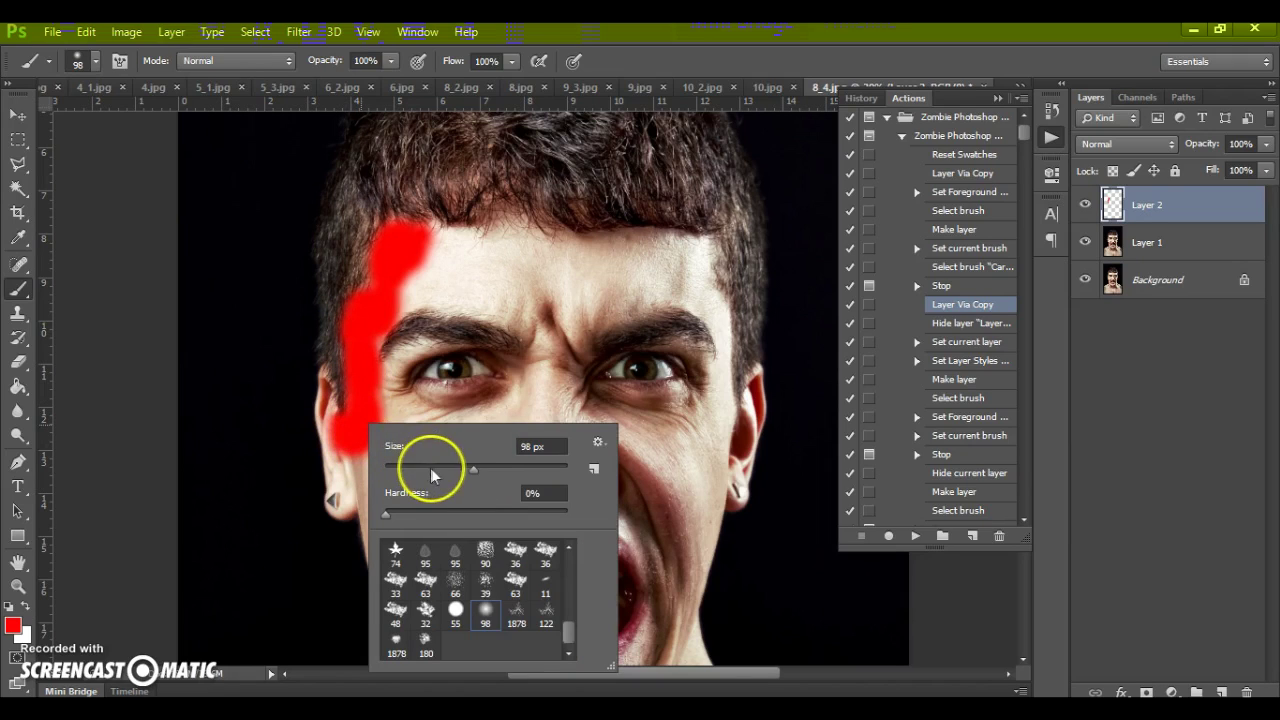
{"action": "left_click", "coordinate": [432, 468]}
{"action": "left_click", "coordinate": [332, 385]}
{"action": "left_click_drag", "start_coordinate": [325, 377], "coordinate": [332, 416]}
{"action": "scroll", "coordinate": [330, 422], "scroll_direction": "up", "scroll_amount": 3}
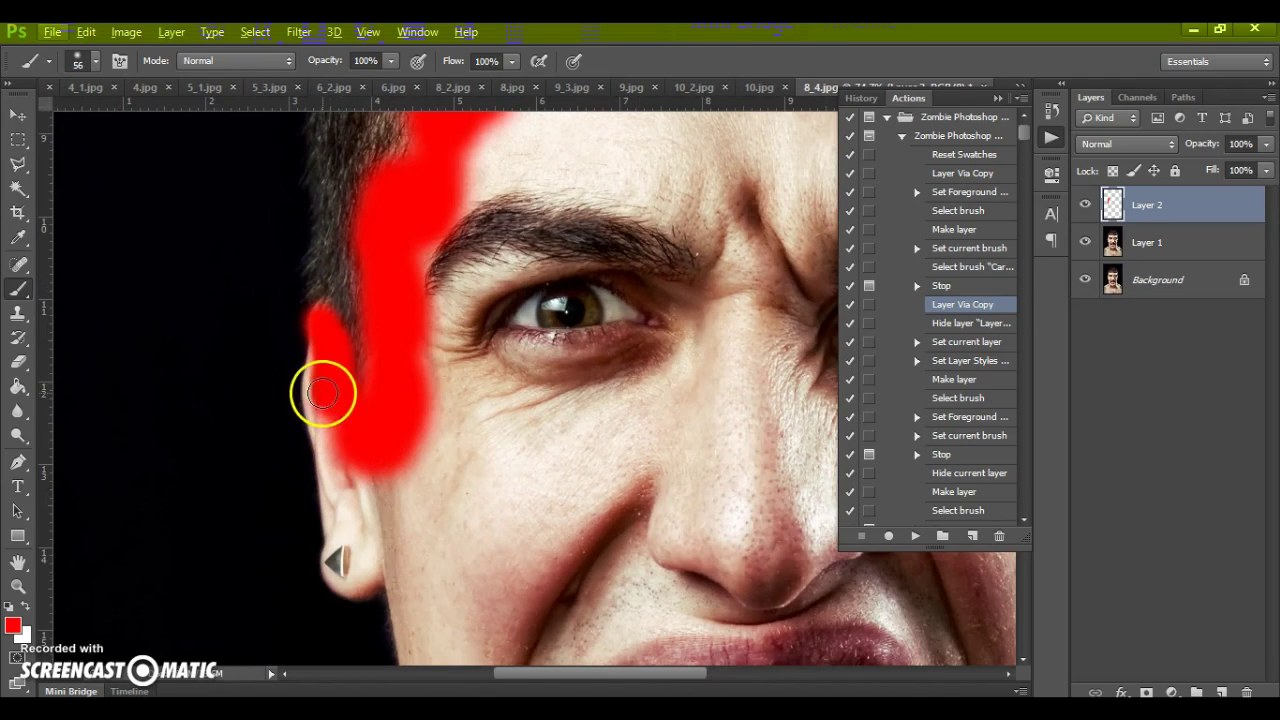
Step: Cover the ear edge and earring in red with the Brush, then resume the action
{"action": "left_click", "coordinate": [20, 172]}
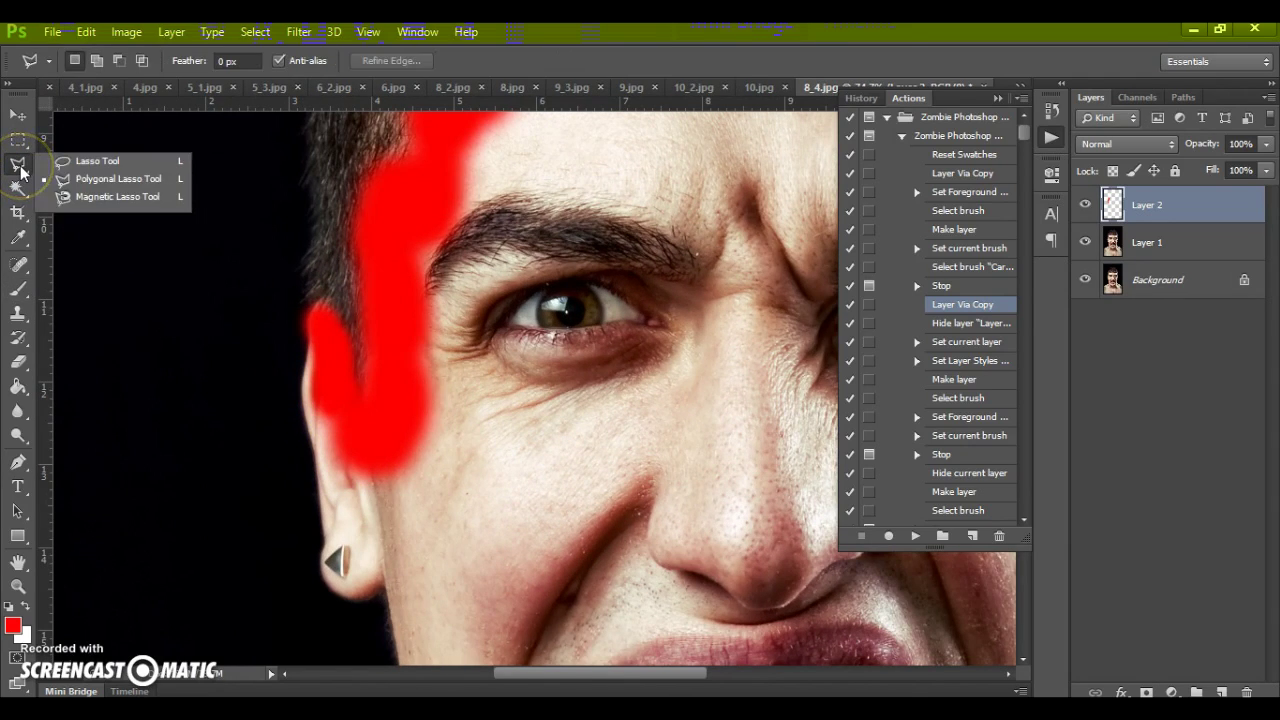
{"action": "mouse_move", "coordinate": [33, 172]}
{"action": "left_mouse_down"}
{"action": "mouse_move", "coordinate": [86, 157]}
{"action": "mouse_move", "coordinate": [113, 202]}
{"action": "mouse_move", "coordinate": [130, 198]}
{"action": "left_mouse_up"}
{"action": "key", "text": "b"}
{"action": "mouse_move", "coordinate": [312, 410]}
{"action": "left_mouse_down"}
{"action": "mouse_move", "coordinate": [334, 472]}
{"action": "mouse_move", "coordinate": [332, 412]}
{"action": "mouse_move", "coordinate": [339, 491]}
{"action": "mouse_move", "coordinate": [323, 449]}
{"action": "mouse_move", "coordinate": [335, 518]}
{"action": "left_mouse_up"}
{"action": "mouse_move", "coordinate": [337, 585]}
{"action": "left_mouse_down"}
{"action": "mouse_move", "coordinate": [368, 590]}
{"action": "mouse_move", "coordinate": [355, 593]}
{"action": "mouse_move", "coordinate": [369, 543]}
{"action": "mouse_move", "coordinate": [340, 577]}
{"action": "mouse_move", "coordinate": [339, 465]}
{"action": "mouse_move", "coordinate": [370, 556]}
{"action": "mouse_move", "coordinate": [357, 475]}
{"action": "mouse_move", "coordinate": [371, 521]}
{"action": "mouse_move", "coordinate": [373, 581]}
{"action": "mouse_move", "coordinate": [382, 478]}
{"action": "mouse_move", "coordinate": [390, 564]}
{"action": "mouse_move", "coordinate": [410, 476]}
{"action": "left_mouse_up"}
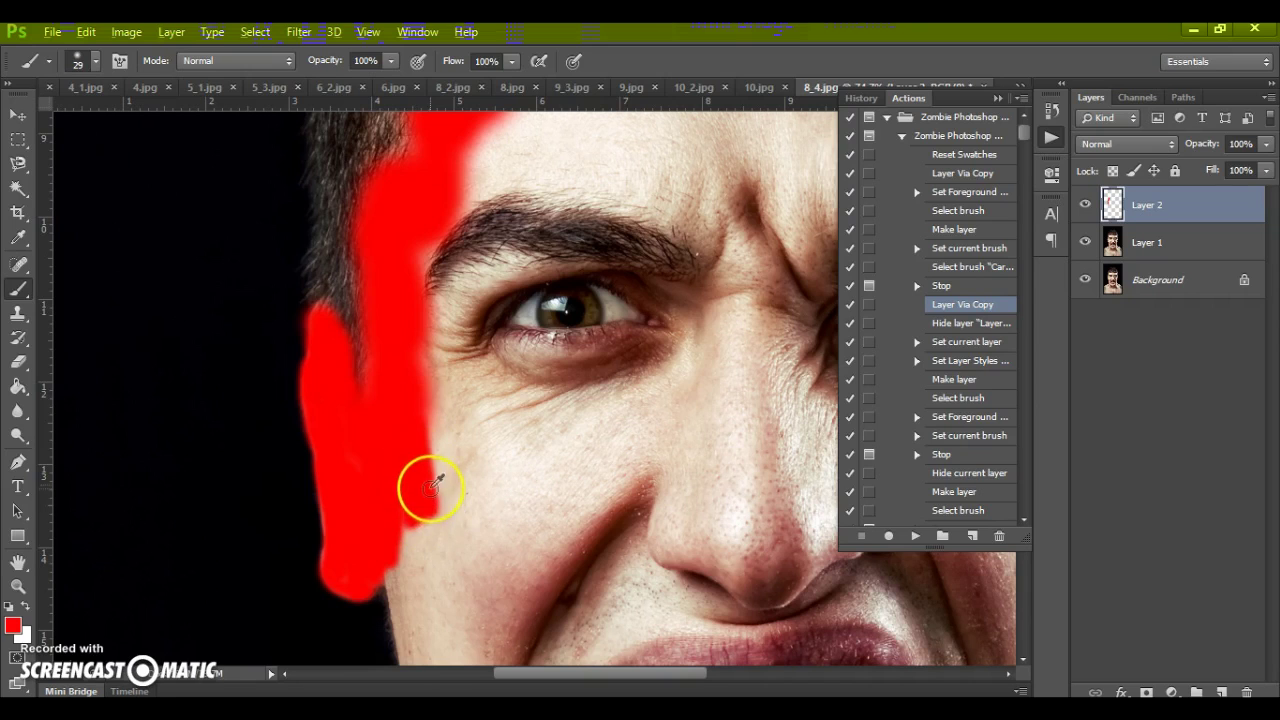
{"action": "scroll", "coordinate": [430, 488], "scroll_direction": "down", "scroll_amount": 4}
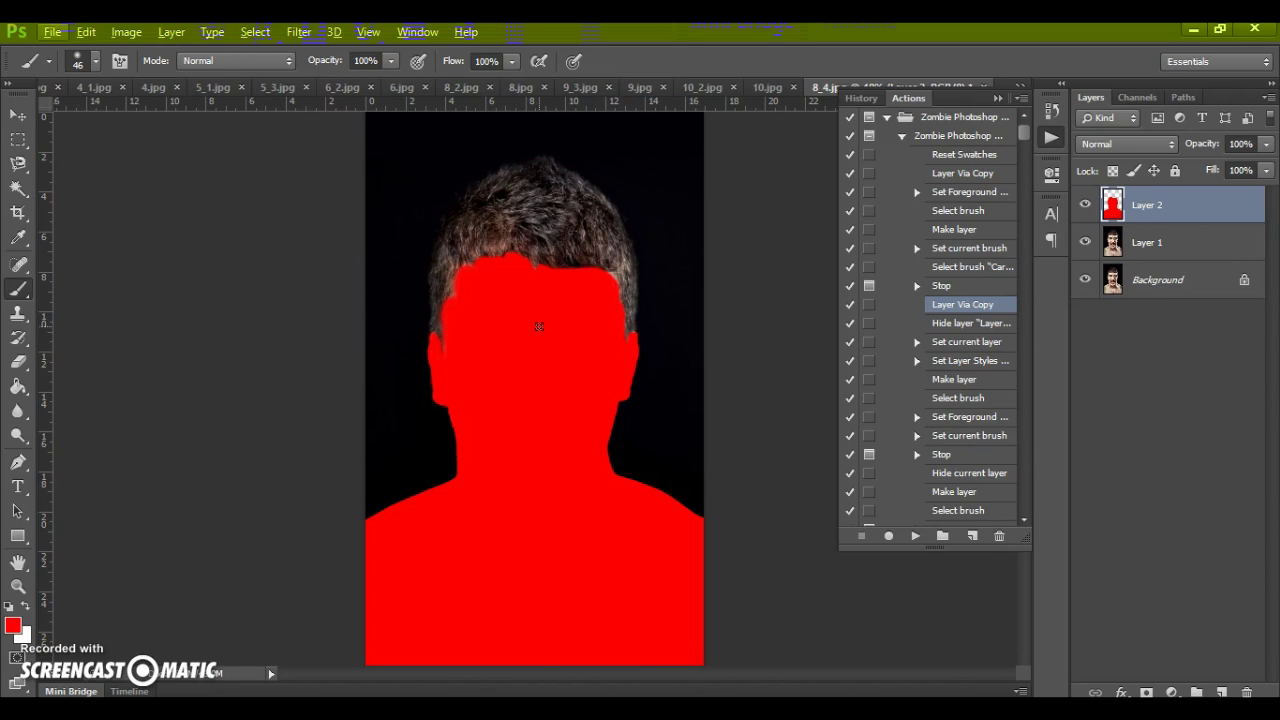
{"action": "left_click", "coordinate": [914, 535]}
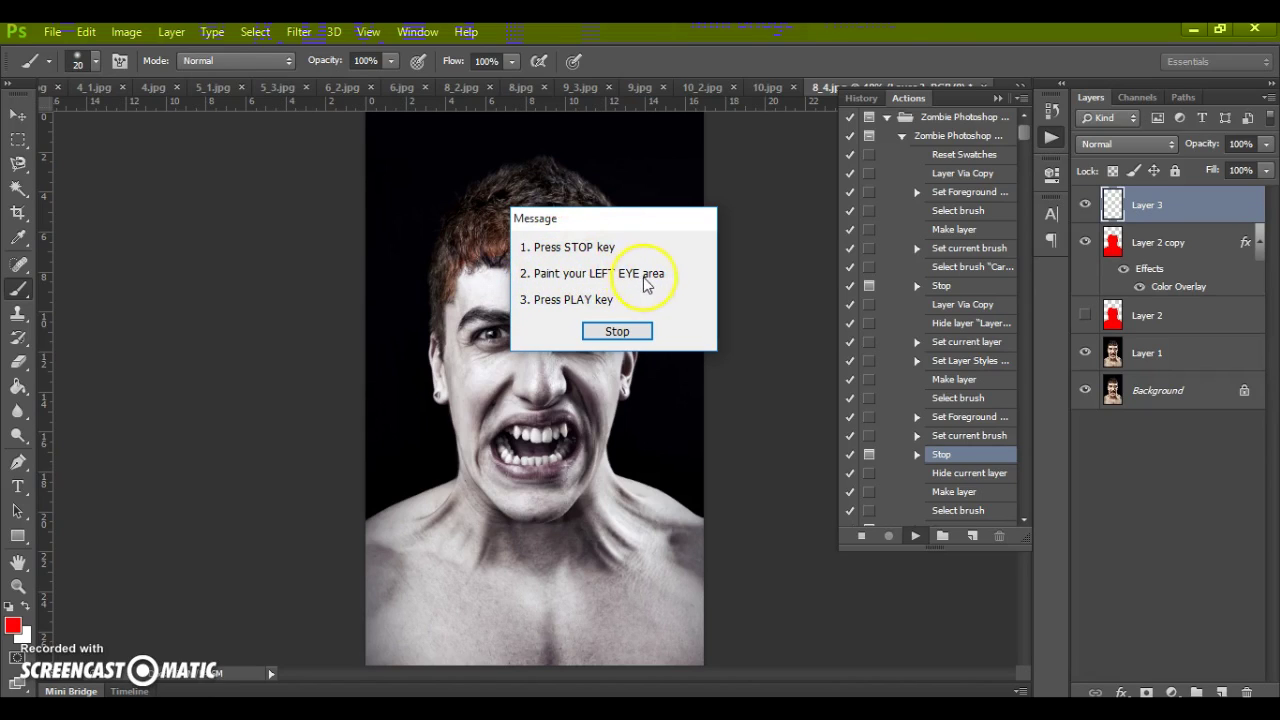
Step: Paint the left eye area solid red on Layer 3 and resume the action
{"action": "left_click", "coordinate": [615, 333]}
{"action": "scroll", "coordinate": [503, 331], "scroll_direction": "up", "scroll_amount": 5}
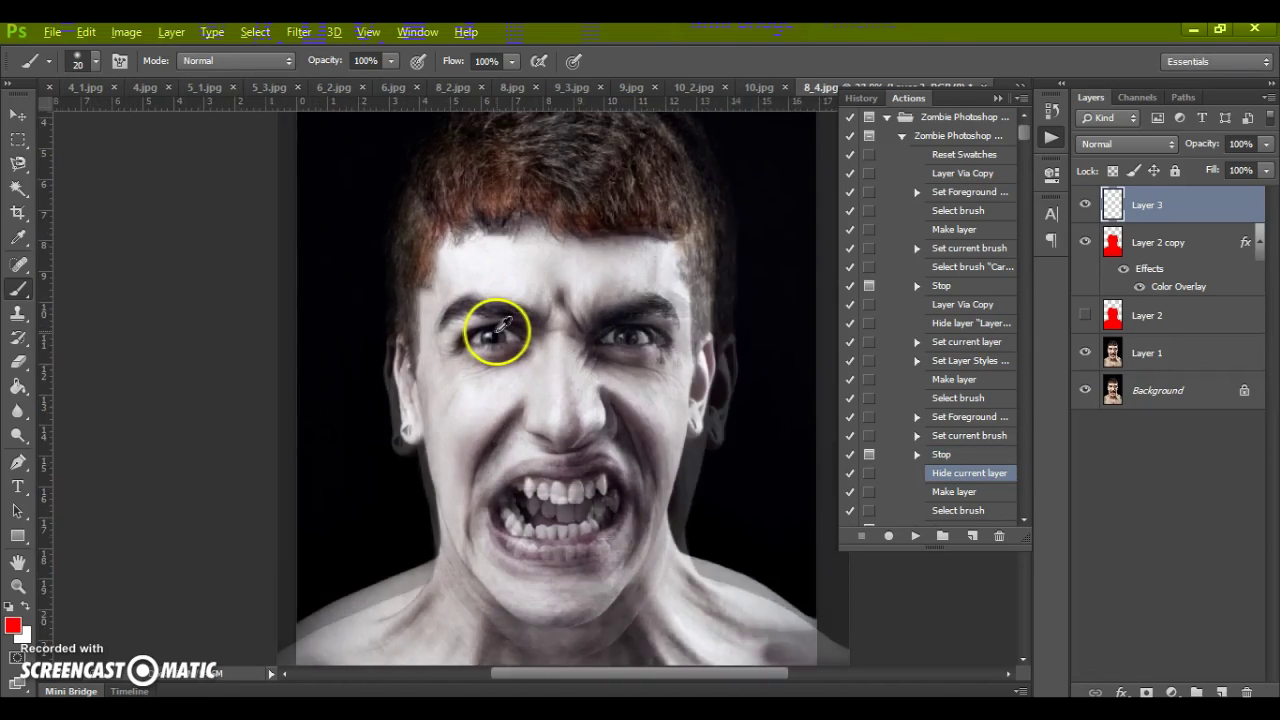
{"action": "scroll", "coordinate": [485, 348], "scroll_direction": "up", "scroll_amount": 3}
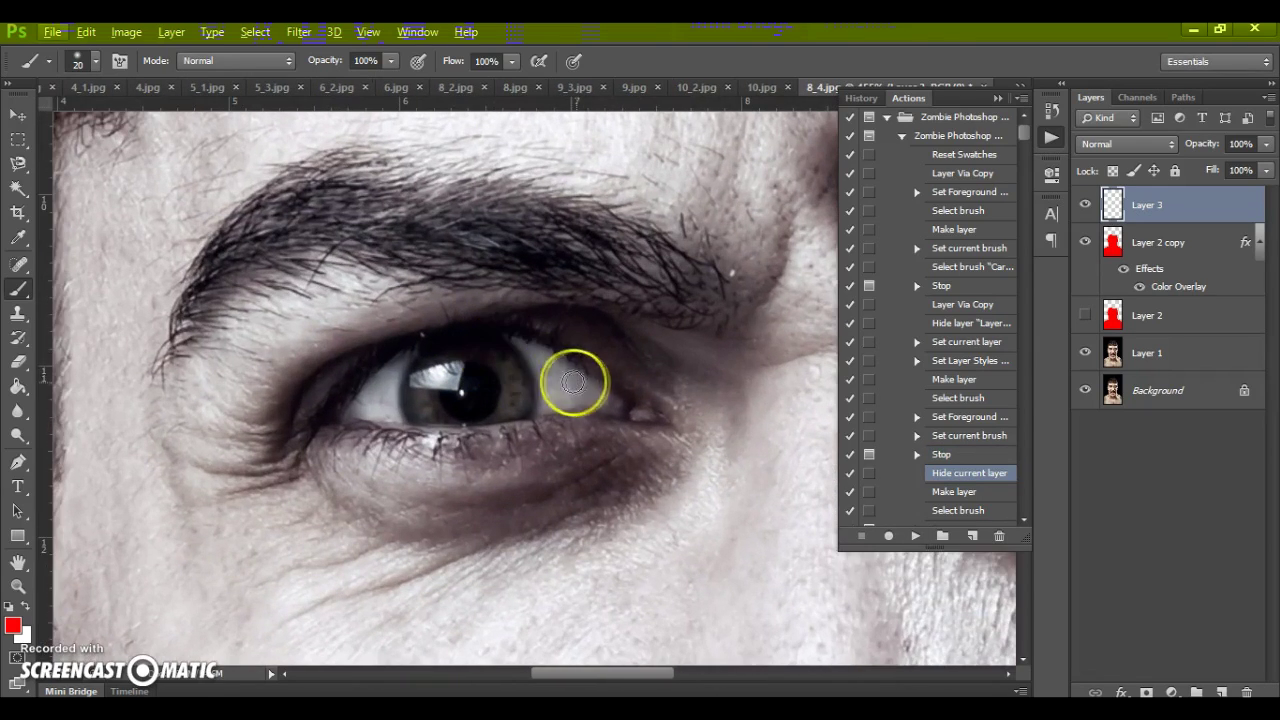
{"action": "mouse_move", "coordinate": [605, 395]}
{"action": "left_mouse_down"}
{"action": "mouse_move", "coordinate": [529, 350]}
{"action": "mouse_move", "coordinate": [582, 384]}
{"action": "mouse_move", "coordinate": [516, 347]}
{"action": "mouse_move", "coordinate": [452, 344]}
{"action": "mouse_move", "coordinate": [399, 359]}
{"action": "mouse_move", "coordinate": [333, 413]}
{"action": "mouse_move", "coordinate": [467, 419]}
{"action": "mouse_move", "coordinate": [593, 394]}
{"action": "mouse_move", "coordinate": [565, 403]}
{"action": "mouse_move", "coordinate": [554, 384]}
{"action": "mouse_move", "coordinate": [509, 401]}
{"action": "mouse_move", "coordinate": [518, 372]}
{"action": "mouse_move", "coordinate": [460, 394]}
{"action": "mouse_move", "coordinate": [500, 365]}
{"action": "mouse_move", "coordinate": [479, 367]}
{"action": "mouse_move", "coordinate": [514, 368]}
{"action": "mouse_move", "coordinate": [465, 356]}
{"action": "mouse_move", "coordinate": [364, 400]}
{"action": "mouse_move", "coordinate": [441, 368]}
{"action": "mouse_move", "coordinate": [379, 402]}
{"action": "mouse_move", "coordinate": [433, 390]}
{"action": "mouse_move", "coordinate": [435, 403]}
{"action": "mouse_move", "coordinate": [482, 405]}
{"action": "mouse_move", "coordinate": [412, 387]}
{"action": "mouse_move", "coordinate": [459, 384]}
{"action": "left_mouse_up"}
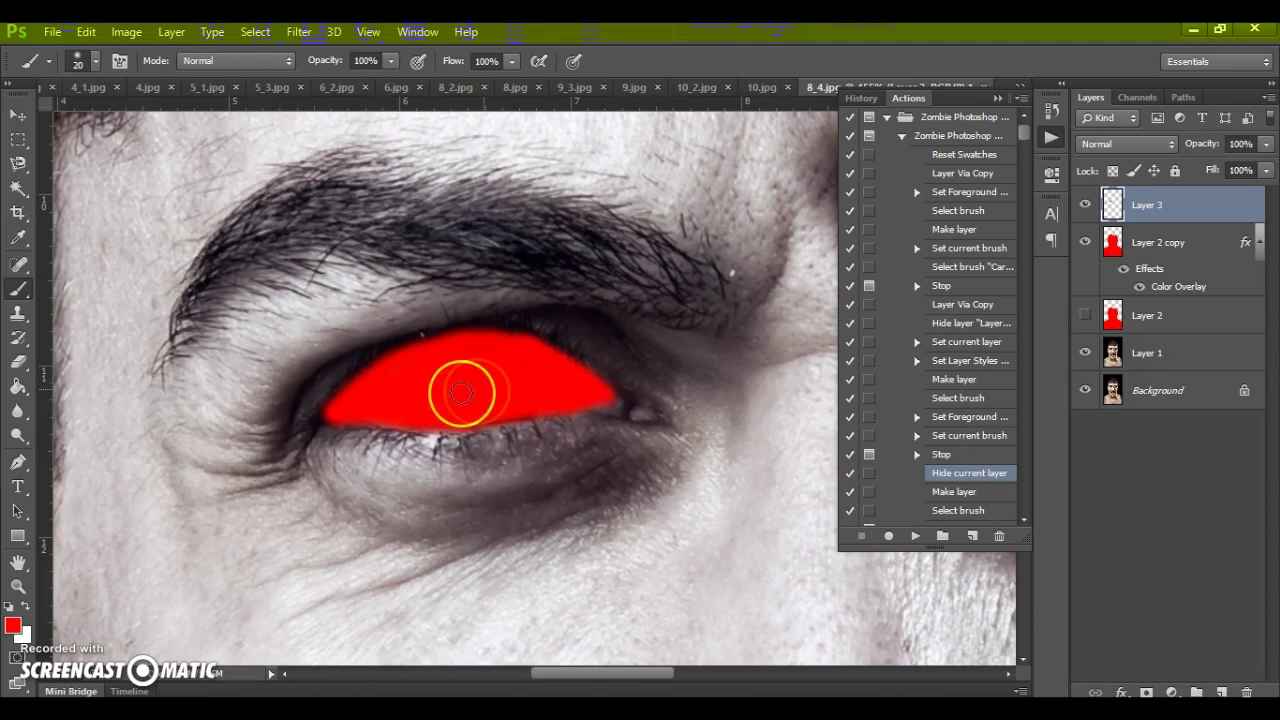
{"action": "scroll", "coordinate": [460, 390], "scroll_direction": "down", "scroll_amount": 8}
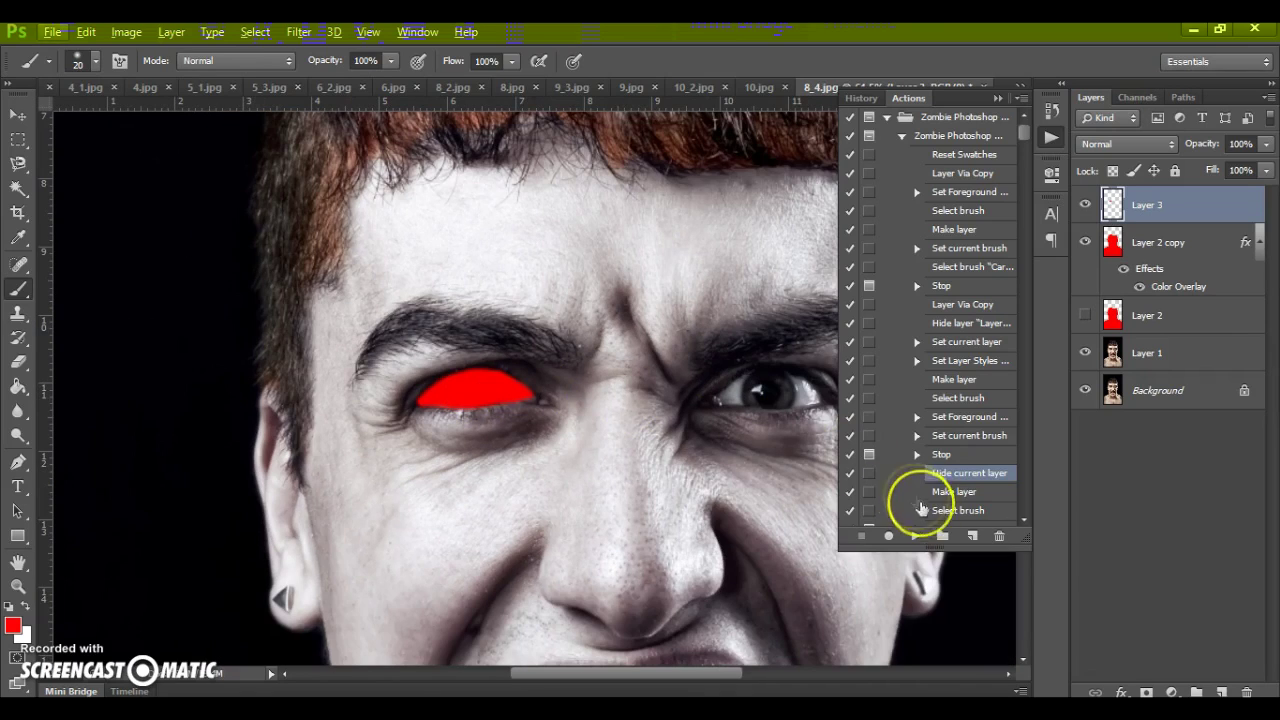
{"action": "left_click", "coordinate": [917, 537]}
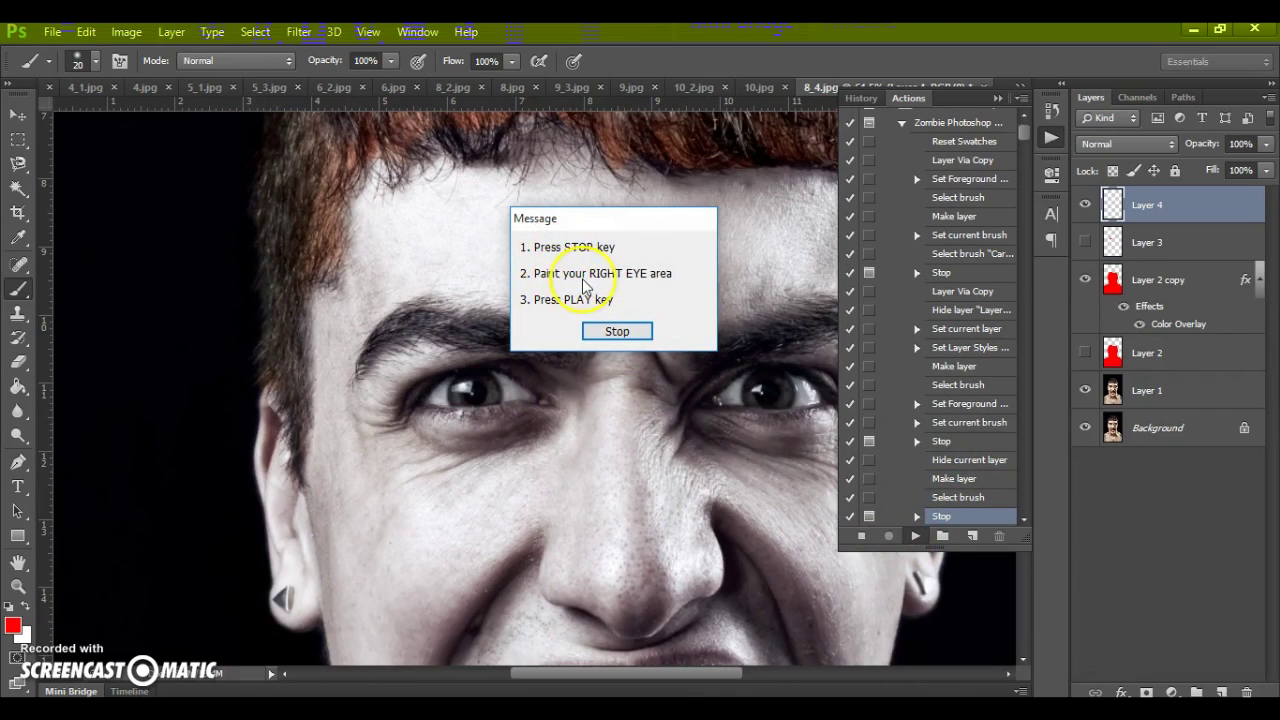
Step: Paint the right eye area solid red on Layer 4 and resume the action
{"action": "left_click", "coordinate": [606, 335]}
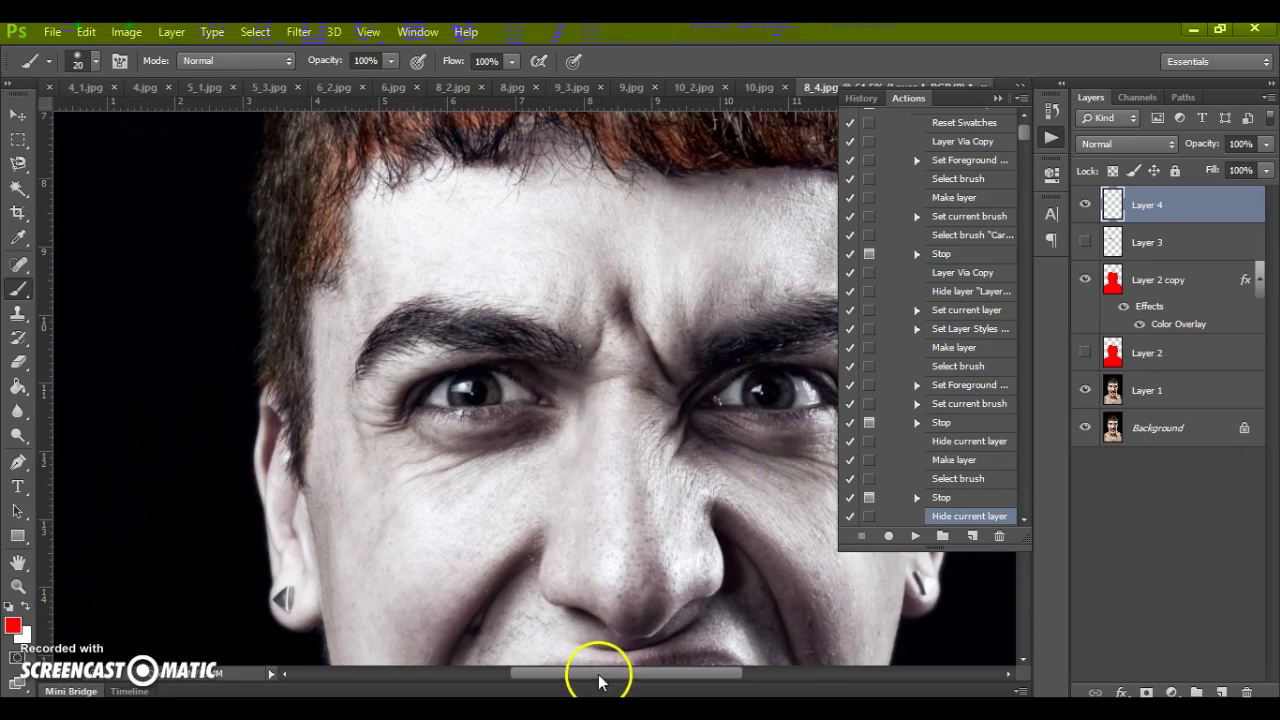
{"action": "scroll", "coordinate": [600, 681], "scroll_direction": "down", "scroll_amount": 2}
{"action": "scroll", "coordinate": [517, 397], "scroll_direction": "up", "scroll_amount": 4}
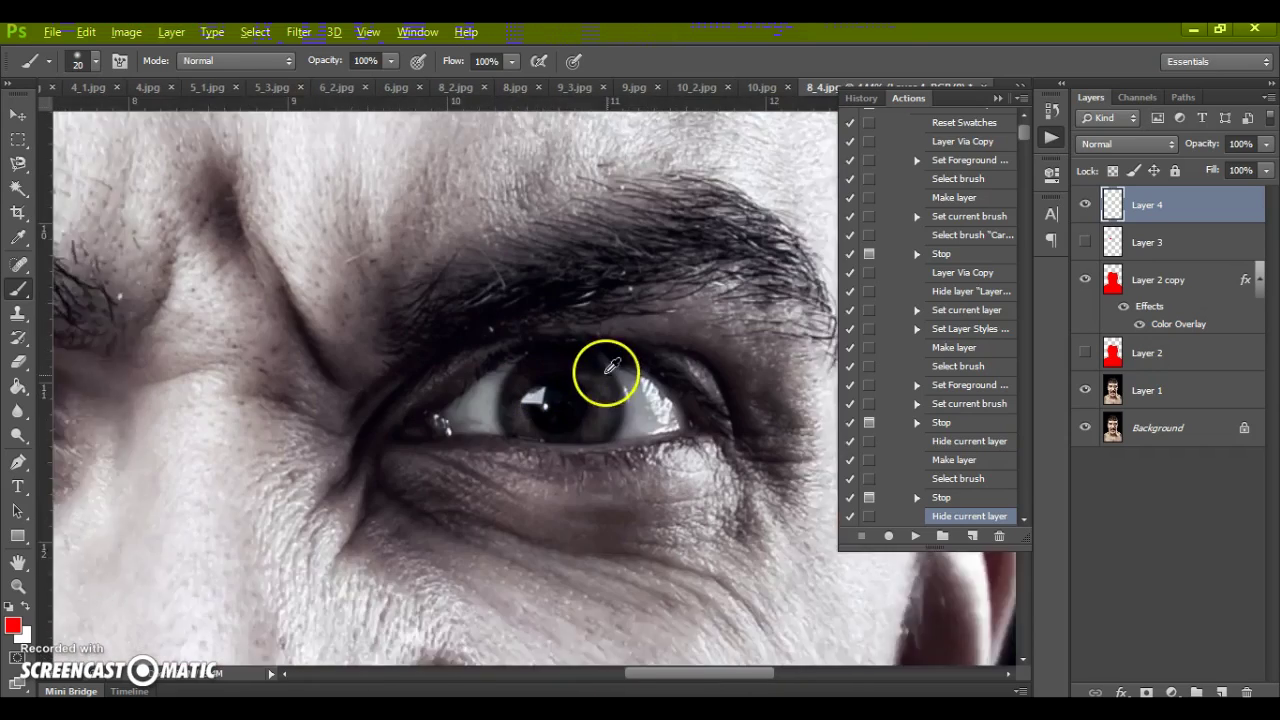
{"action": "scroll", "coordinate": [606, 370], "scroll_direction": "up", "scroll_amount": 1}
{"action": "mouse_move", "coordinate": [398, 428]}
{"action": "left_mouse_down"}
{"action": "mouse_move", "coordinate": [539, 348]}
{"action": "mouse_move", "coordinate": [636, 364]}
{"action": "mouse_move", "coordinate": [674, 384]}
{"action": "mouse_move", "coordinate": [707, 432]}
{"action": "mouse_move", "coordinate": [567, 448]}
{"action": "mouse_move", "coordinate": [641, 442]}
{"action": "mouse_move", "coordinate": [413, 437]}
{"action": "mouse_move", "coordinate": [468, 399]}
{"action": "mouse_move", "coordinate": [546, 391]}
{"action": "mouse_move", "coordinate": [496, 383]}
{"action": "mouse_move", "coordinate": [554, 366]}
{"action": "mouse_move", "coordinate": [603, 373]}
{"action": "mouse_move", "coordinate": [564, 379]}
{"action": "mouse_move", "coordinate": [630, 379]}
{"action": "mouse_move", "coordinate": [684, 419]}
{"action": "mouse_move", "coordinate": [578, 405]}
{"action": "mouse_move", "coordinate": [572, 414]}
{"action": "mouse_move", "coordinate": [616, 417]}
{"action": "mouse_move", "coordinate": [487, 430]}
{"action": "left_mouse_up"}
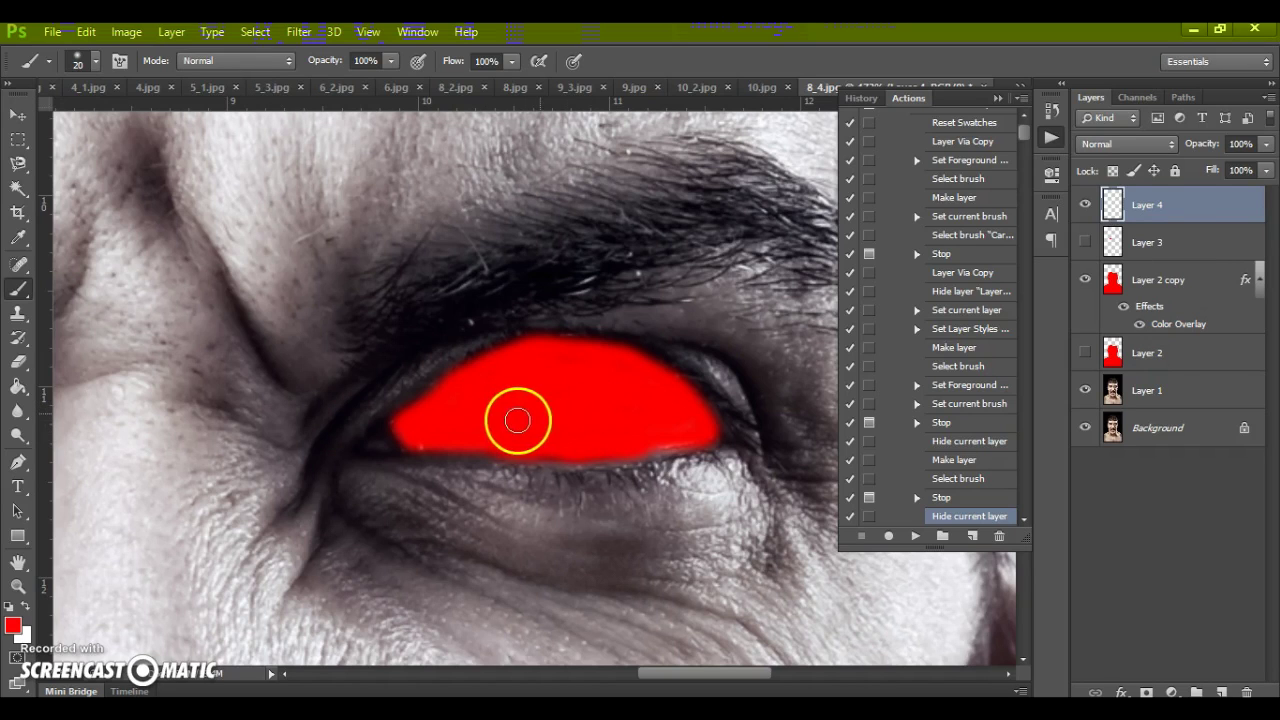
{"action": "left_click", "coordinate": [914, 538]}
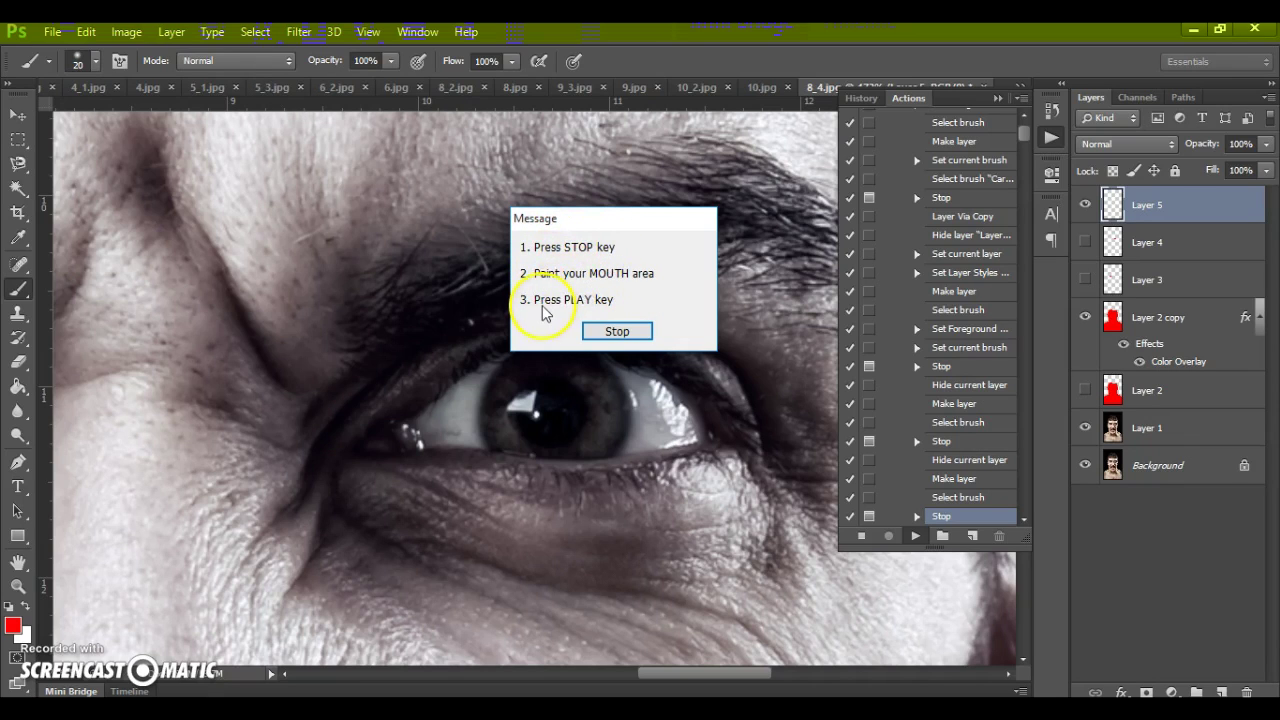
Step: Stop at the mouth prompt and paint both lips red with an enlarged brush
{"action": "left_click", "coordinate": [603, 336]}
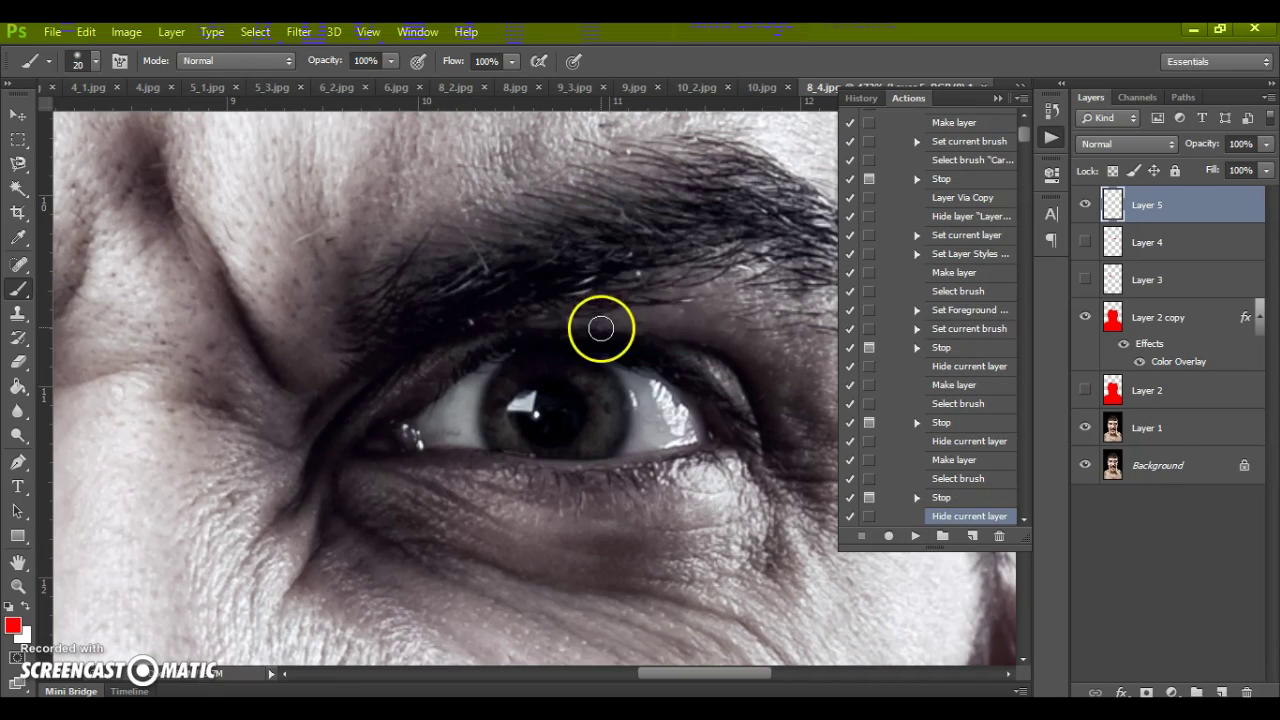
{"action": "scroll", "coordinate": [509, 423], "scroll_direction": "down", "scroll_amount": 10}
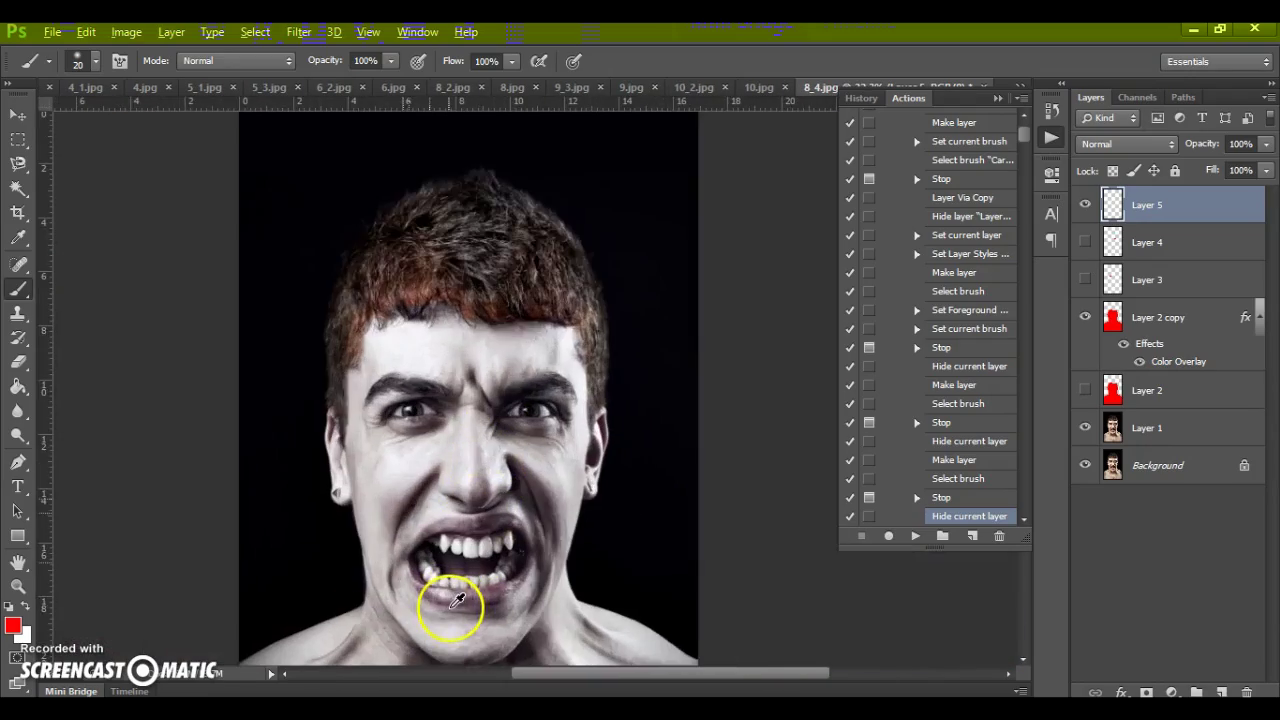
{"action": "scroll", "coordinate": [449, 609], "scroll_direction": "up", "scroll_amount": 8}
{"action": "scroll", "coordinate": [569, 466], "scroll_direction": "up", "scroll_amount": 1}
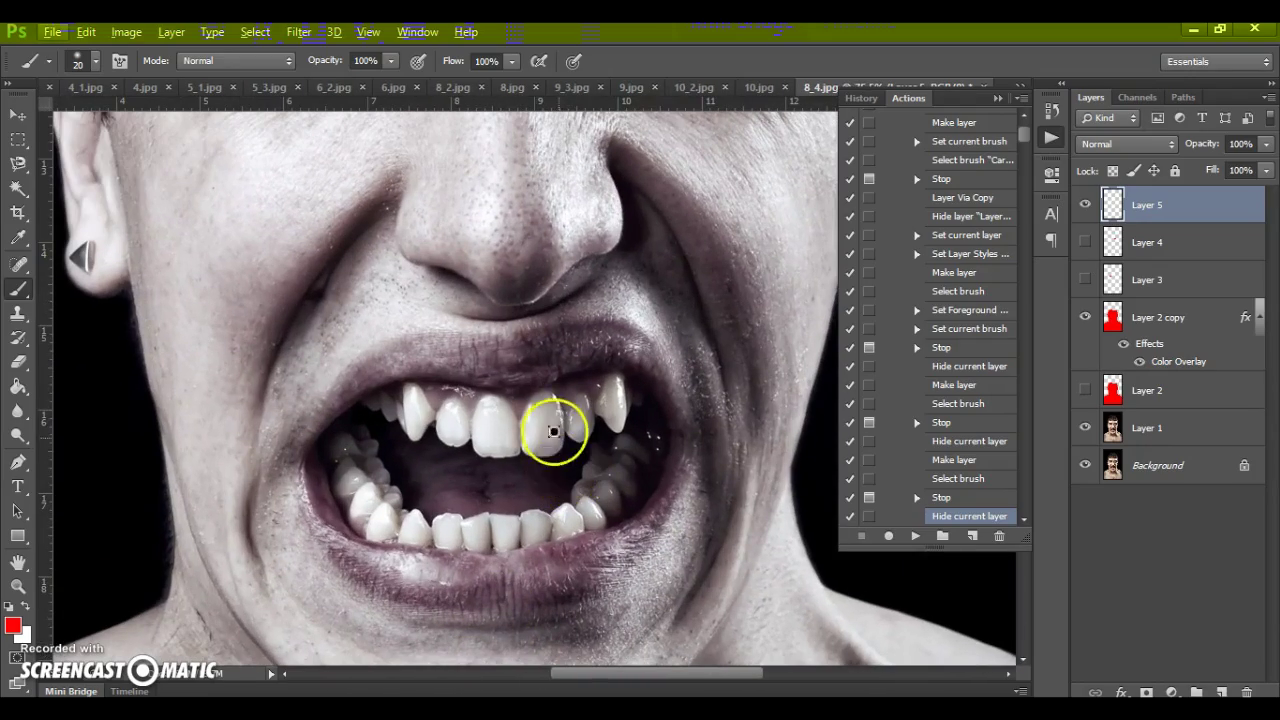
{"action": "right_click", "coordinate": [508, 368]}
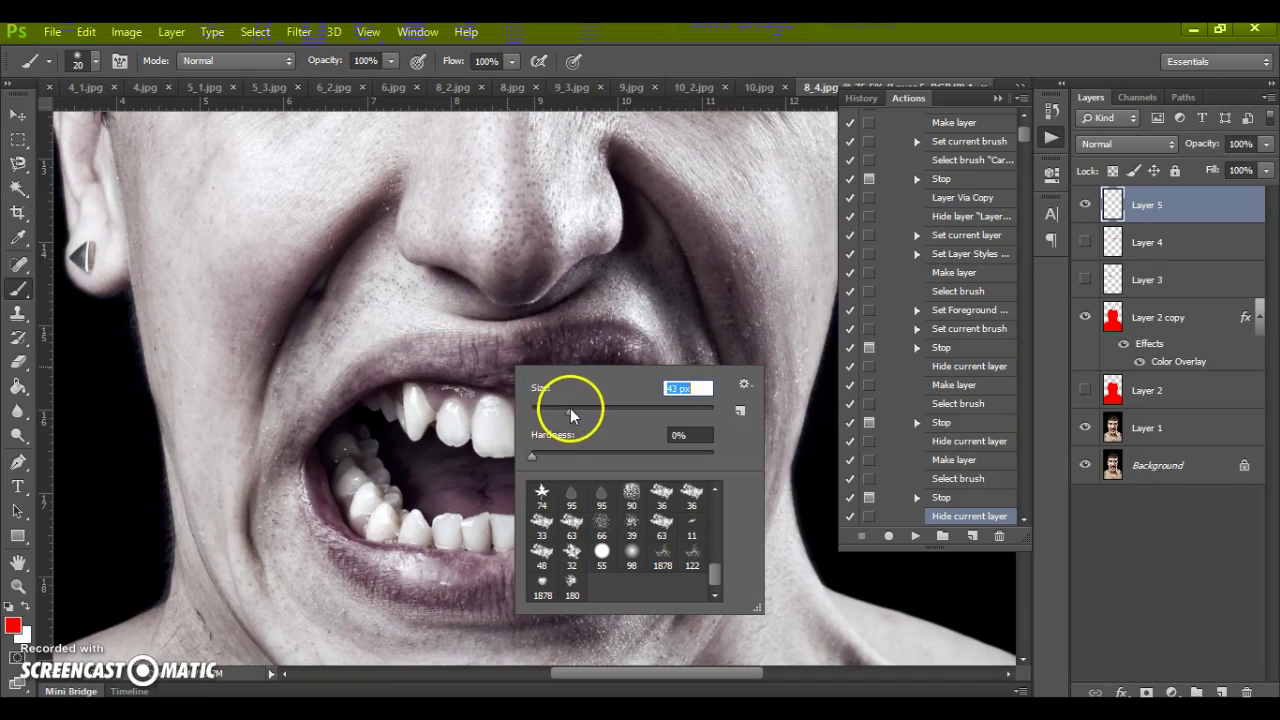
{"action": "key", "text": "Return"}
{"action": "left_click_drag", "start_coordinate": [462, 347], "coordinate": [400, 350]}
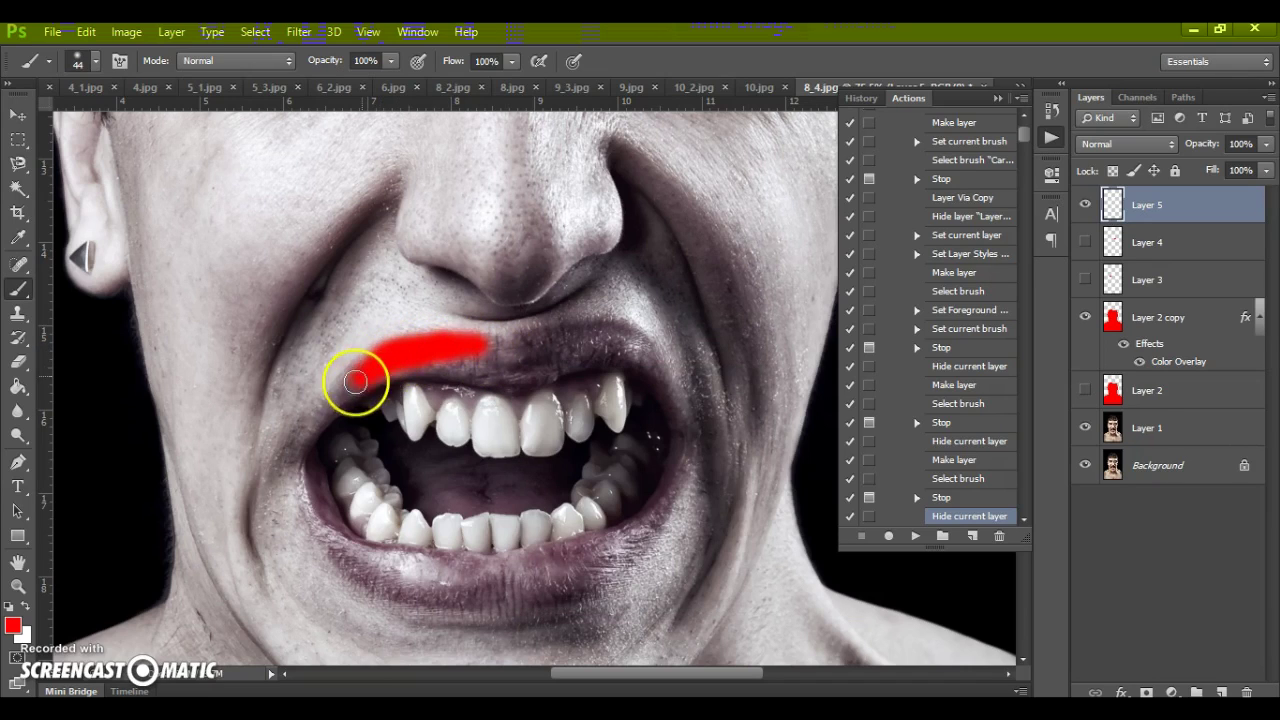
{"action": "mouse_move", "coordinate": [340, 398]}
{"action": "left_mouse_down"}
{"action": "mouse_move", "coordinate": [305, 453]}
{"action": "mouse_move", "coordinate": [312, 512]}
{"action": "mouse_move", "coordinate": [346, 558]}
{"action": "mouse_move", "coordinate": [411, 600]}
{"action": "mouse_move", "coordinate": [535, 602]}
{"action": "mouse_move", "coordinate": [606, 580]}
{"action": "mouse_move", "coordinate": [660, 526]}
{"action": "mouse_move", "coordinate": [681, 430]}
{"action": "mouse_move", "coordinate": [653, 341]}
{"action": "mouse_move", "coordinate": [633, 323]}
{"action": "mouse_move", "coordinate": [468, 352]}
{"action": "mouse_move", "coordinate": [521, 352]}
{"action": "mouse_move", "coordinate": [379, 387]}
{"action": "mouse_move", "coordinate": [391, 379]}
{"action": "mouse_move", "coordinate": [352, 446]}
{"action": "mouse_move", "coordinate": [335, 438]}
{"action": "mouse_move", "coordinate": [354, 435]}
{"action": "mouse_move", "coordinate": [324, 455]}
{"action": "mouse_move", "coordinate": [335, 443]}
{"action": "mouse_move", "coordinate": [327, 497]}
{"action": "mouse_move", "coordinate": [331, 472]}
{"action": "mouse_move", "coordinate": [359, 561]}
{"action": "mouse_move", "coordinate": [347, 516]}
{"action": "mouse_move", "coordinate": [379, 555]}
{"action": "mouse_move", "coordinate": [342, 520]}
{"action": "mouse_move", "coordinate": [412, 560]}
{"action": "mouse_move", "coordinate": [409, 582]}
{"action": "mouse_move", "coordinate": [397, 564]}
{"action": "mouse_move", "coordinate": [460, 572]}
{"action": "mouse_move", "coordinate": [441, 588]}
{"action": "mouse_move", "coordinate": [493, 569]}
{"action": "mouse_move", "coordinate": [494, 586]}
{"action": "mouse_move", "coordinate": [472, 572]}
{"action": "mouse_move", "coordinate": [550, 572]}
{"action": "mouse_move", "coordinate": [518, 587]}
{"action": "mouse_move", "coordinate": [583, 543]}
{"action": "mouse_move", "coordinate": [602, 559]}
{"action": "mouse_move", "coordinate": [570, 570]}
{"action": "mouse_move", "coordinate": [629, 531]}
{"action": "mouse_move", "coordinate": [621, 539]}
{"action": "mouse_move", "coordinate": [633, 498]}
{"action": "mouse_move", "coordinate": [648, 506]}
{"action": "mouse_move", "coordinate": [640, 522]}
{"action": "mouse_move", "coordinate": [653, 466]}
{"action": "mouse_move", "coordinate": [667, 460]}
{"action": "mouse_move", "coordinate": [653, 368]}
{"action": "mouse_move", "coordinate": [636, 340]}
{"action": "mouse_move", "coordinate": [573, 335]}
{"action": "mouse_move", "coordinate": [536, 348]}
{"action": "mouse_move", "coordinate": [619, 350]}
{"action": "mouse_move", "coordinate": [620, 336]}
{"action": "mouse_move", "coordinate": [571, 343]}
{"action": "mouse_move", "coordinate": [610, 355]}
{"action": "mouse_move", "coordinate": [646, 412]}
{"action": "mouse_move", "coordinate": [623, 486]}
{"action": "left_mouse_up"}
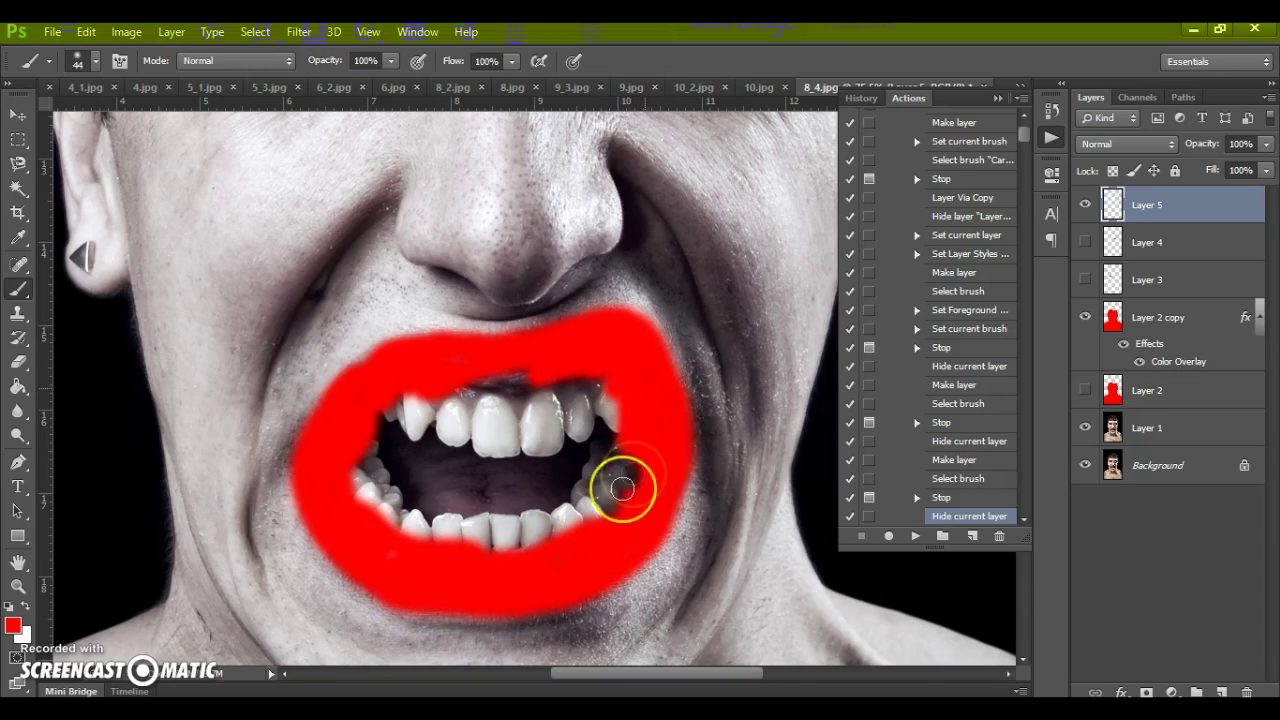
Step: Enlarge the brush to 87 px and paint the teeth red
{"action": "right_click", "coordinate": [563, 434]}
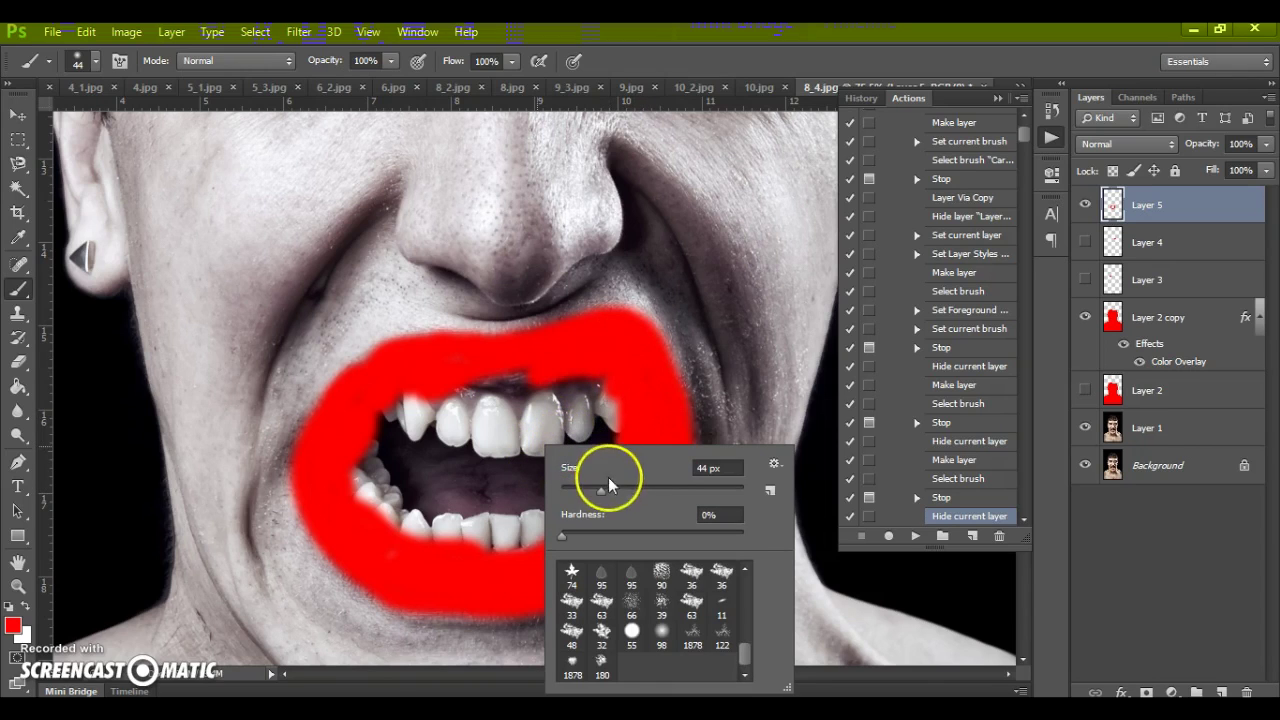
{"action": "key", "text": "Return"}
{"action": "mouse_move", "coordinate": [571, 409]}
{"action": "left_mouse_down"}
{"action": "mouse_move", "coordinate": [569, 377]}
{"action": "mouse_move", "coordinate": [413, 410]}
{"action": "mouse_move", "coordinate": [363, 484]}
{"action": "mouse_move", "coordinate": [409, 460]}
{"action": "mouse_move", "coordinate": [451, 504]}
{"action": "mouse_move", "coordinate": [424, 450]}
{"action": "mouse_move", "coordinate": [480, 430]}
{"action": "mouse_move", "coordinate": [526, 493]}
{"action": "mouse_move", "coordinate": [507, 492]}
{"action": "mouse_move", "coordinate": [616, 473]}
{"action": "mouse_move", "coordinate": [532, 529]}
{"action": "mouse_move", "coordinate": [616, 492]}
{"action": "mouse_move", "coordinate": [541, 519]}
{"action": "mouse_move", "coordinate": [597, 416]}
{"action": "mouse_move", "coordinate": [614, 437]}
{"action": "mouse_move", "coordinate": [598, 426]}
{"action": "mouse_move", "coordinate": [490, 443]}
{"action": "left_mouse_up"}
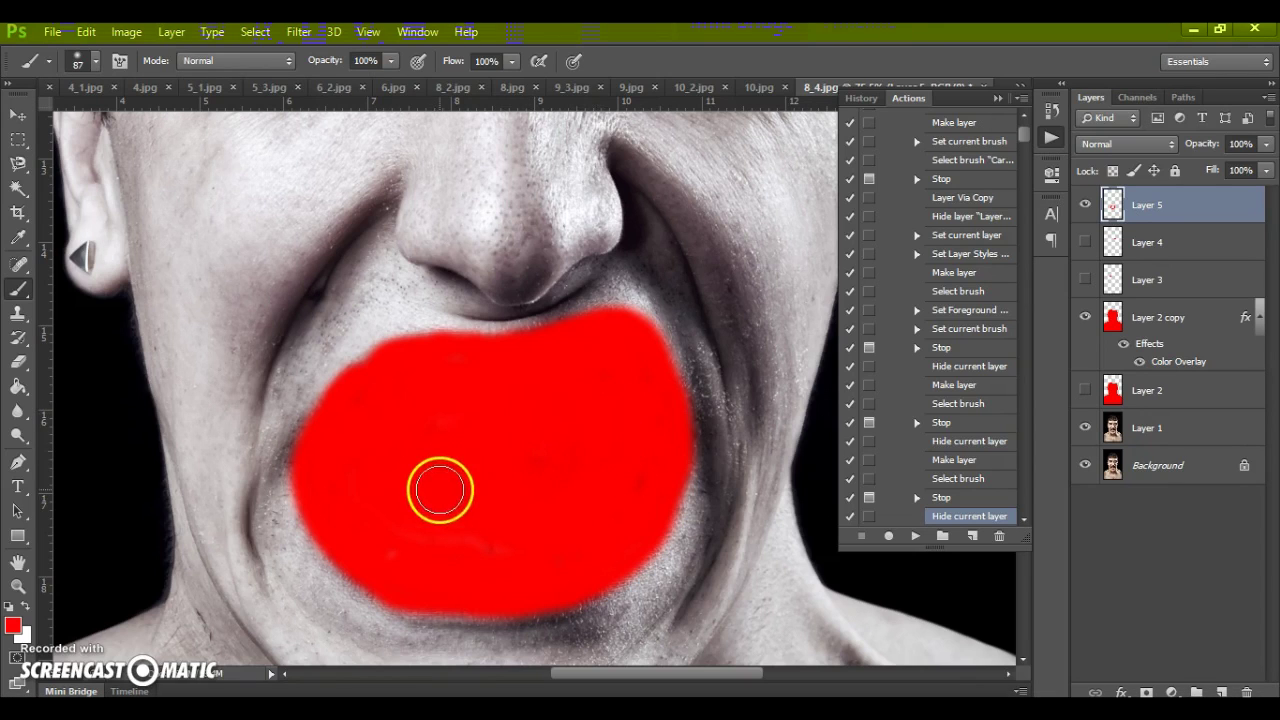
{"action": "scroll", "coordinate": [497, 400], "scroll_direction": "down", "scroll_amount": 3}
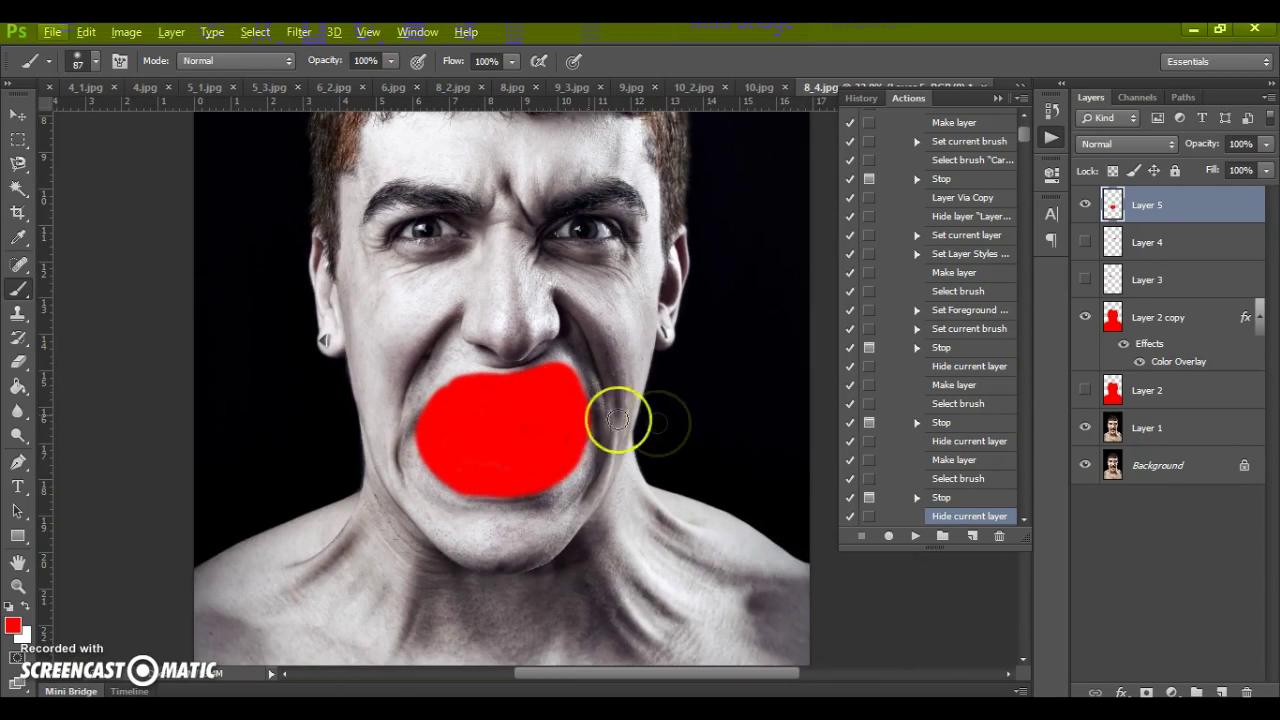
Step: Play the rest of the Zombie action, producing Mouth, Eye and Skin layer groups
{"action": "left_click", "coordinate": [917, 538]}
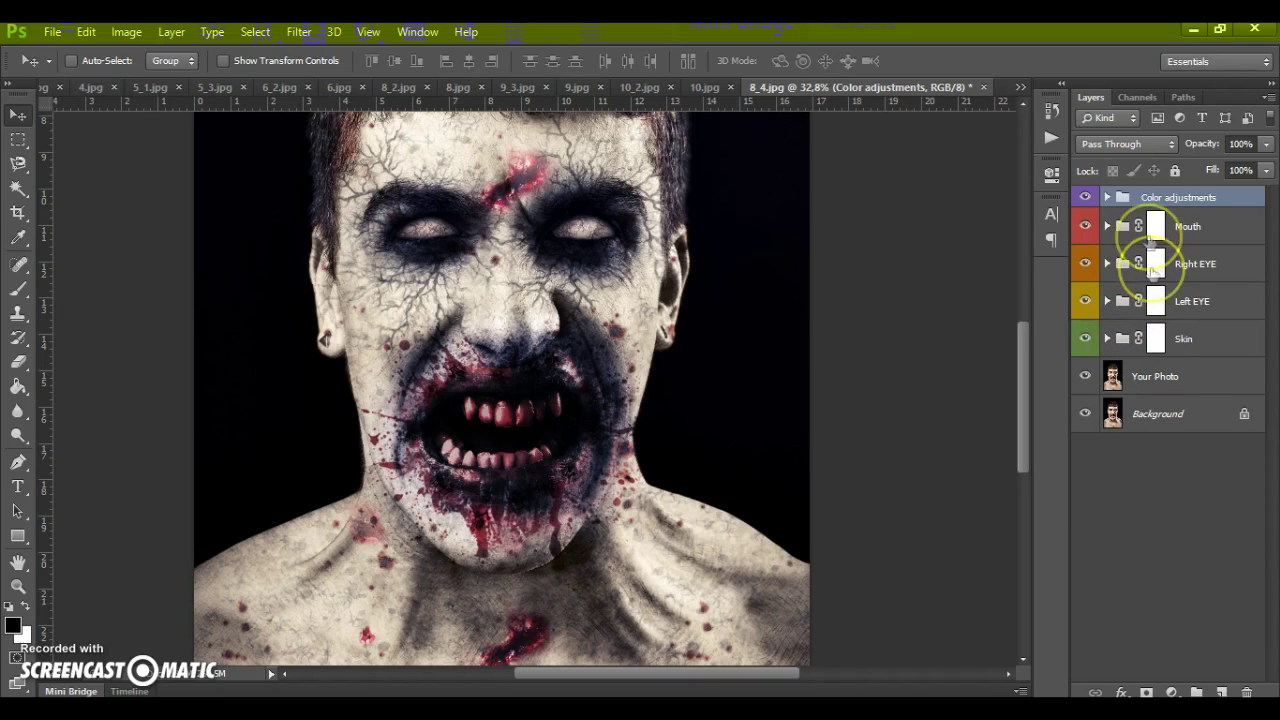
Step: Set the Brightness/Contrast adjustment's contrast to -38, keeping Color Fill 1 blue
{"action": "left_click", "coordinate": [1106, 198]}
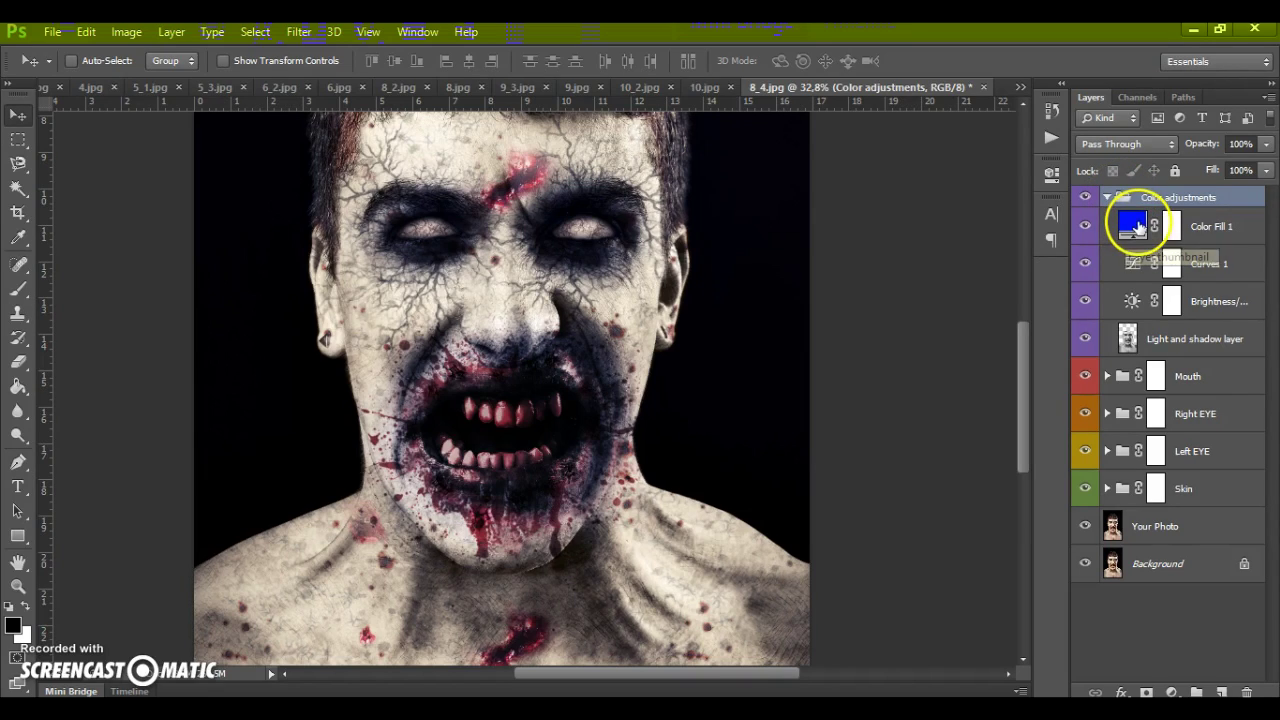
{"action": "double_click", "coordinate": [1130, 229]}
{"action": "left_click", "coordinate": [955, 258]}
{"action": "left_click_drag", "start_coordinate": [955, 265], "coordinate": [950, 440]}
{"action": "left_click", "coordinate": [1090, 251]}
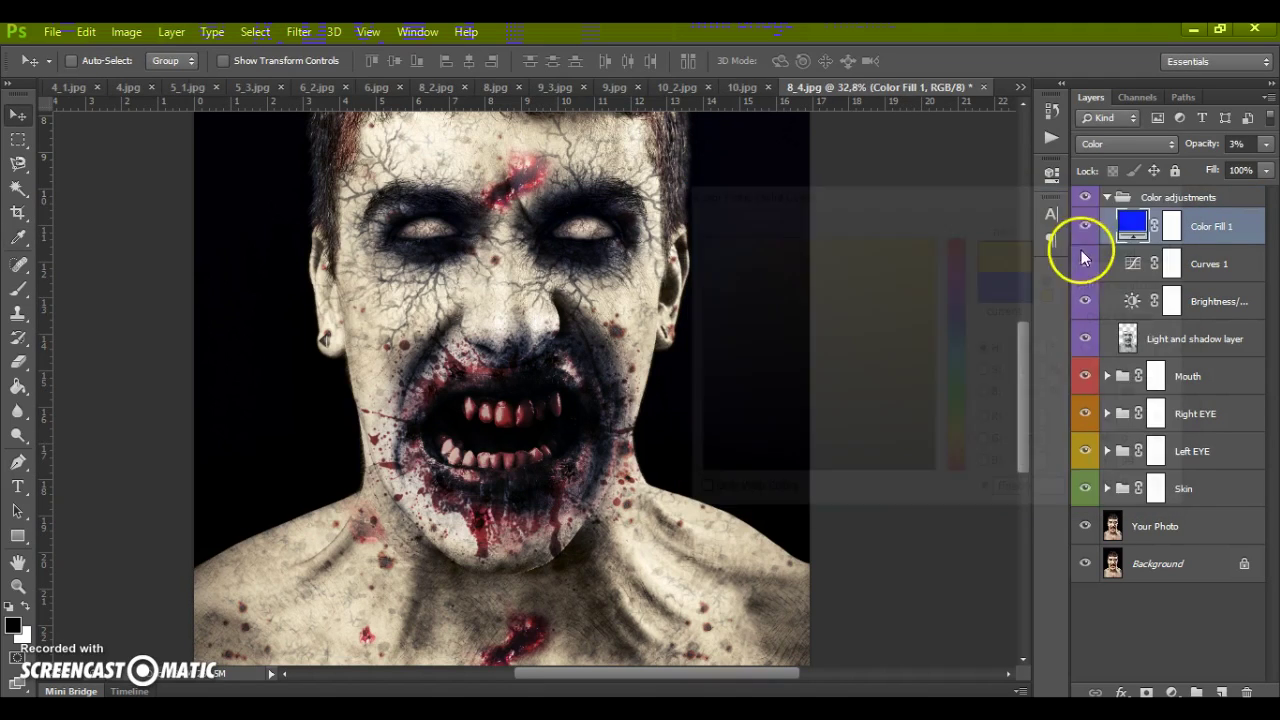
{"action": "double_click", "coordinate": [1130, 301]}
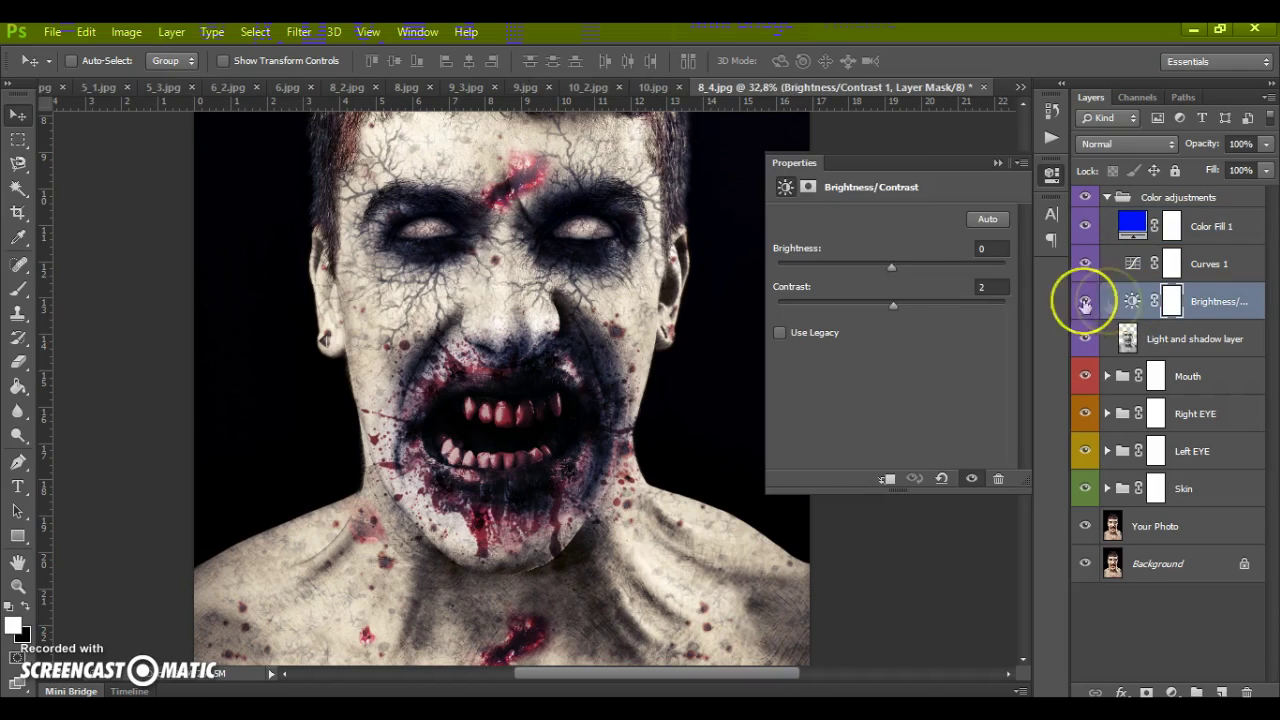
{"action": "left_click_drag", "start_coordinate": [918, 305], "coordinate": [805, 314]}
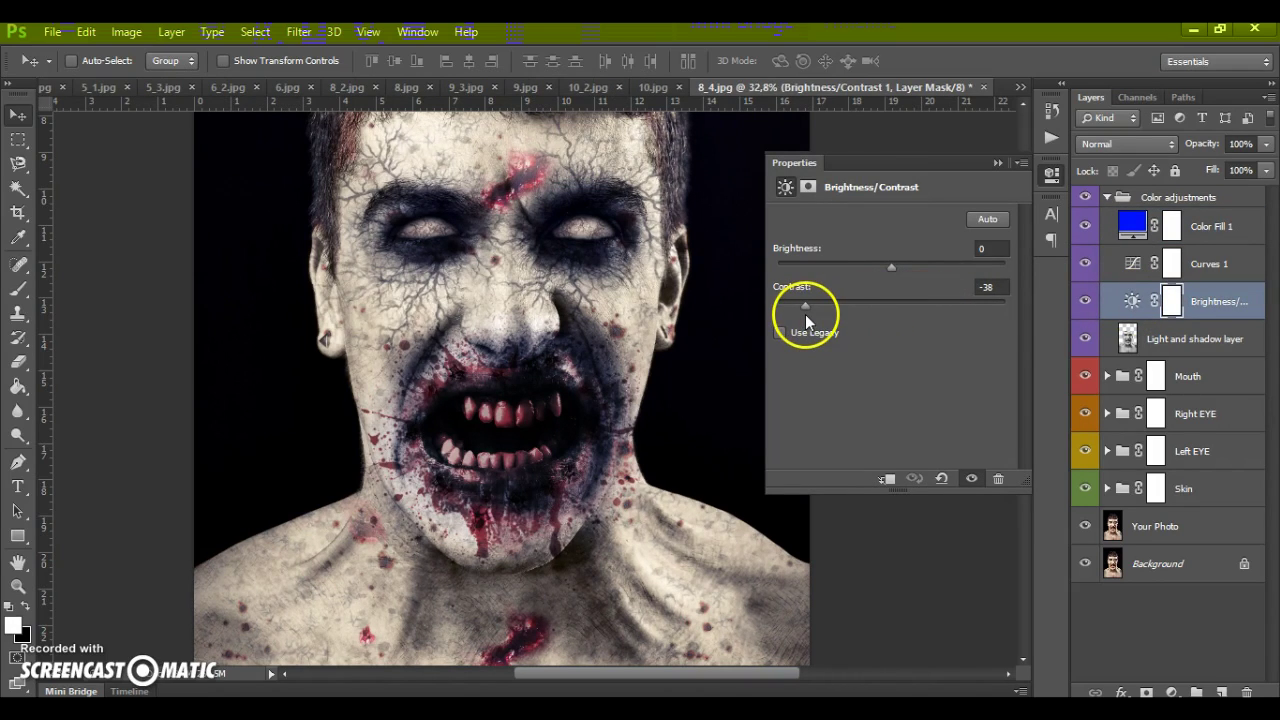
{"action": "left_click", "coordinate": [998, 163]}
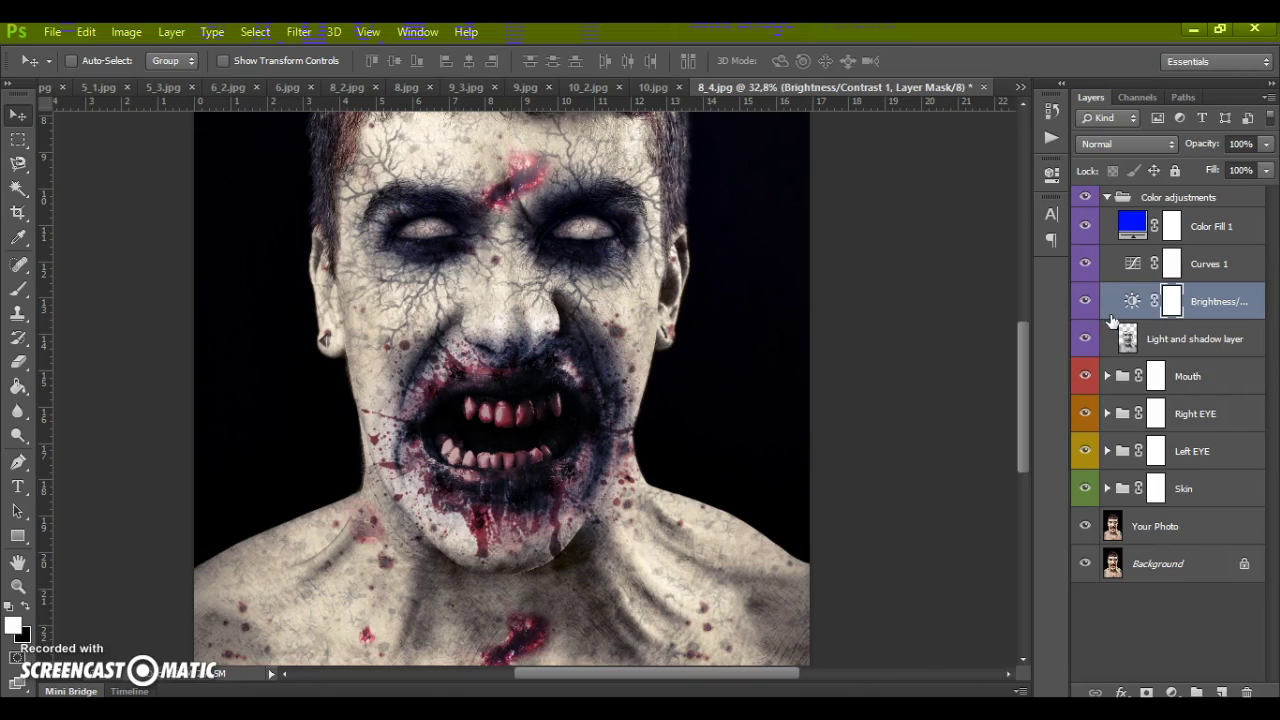
Step: Lower the Light and shadow layer's opacity to 8%
{"action": "left_click", "coordinate": [1130, 338]}
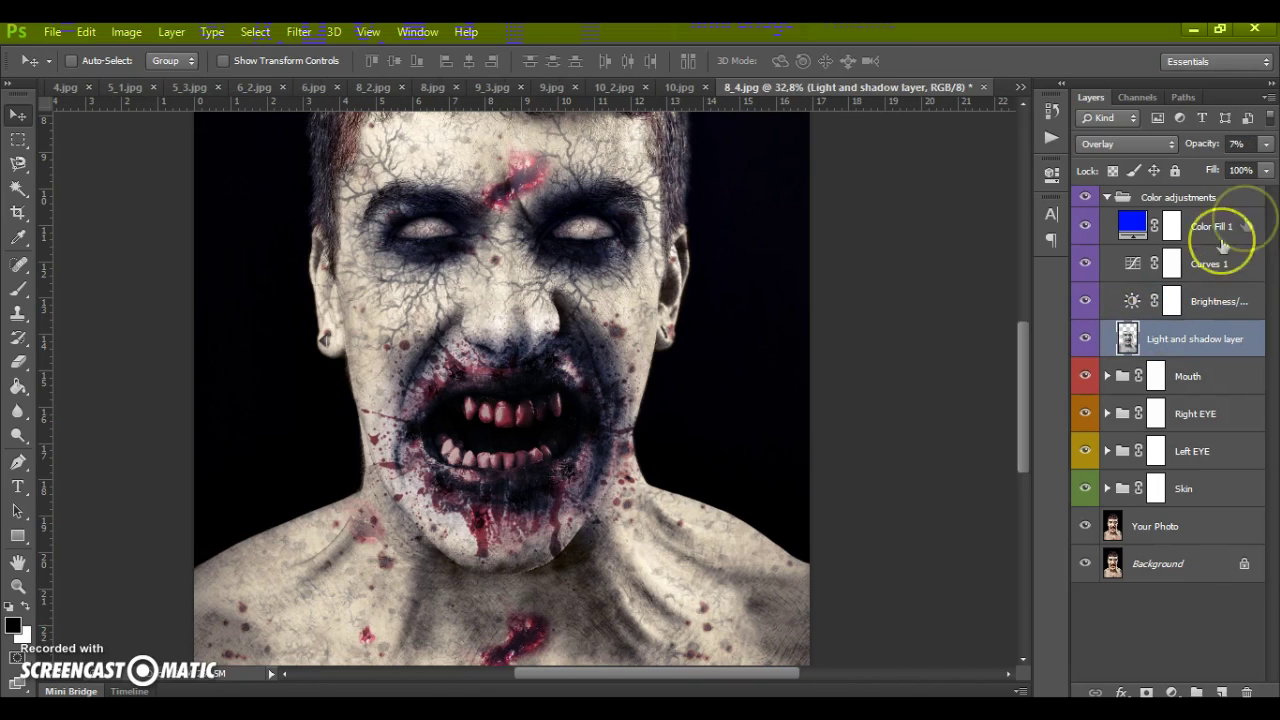
{"action": "left_click", "coordinate": [1266, 143]}
{"action": "left_click_drag", "start_coordinate": [1237, 160], "coordinate": [1183, 164]}
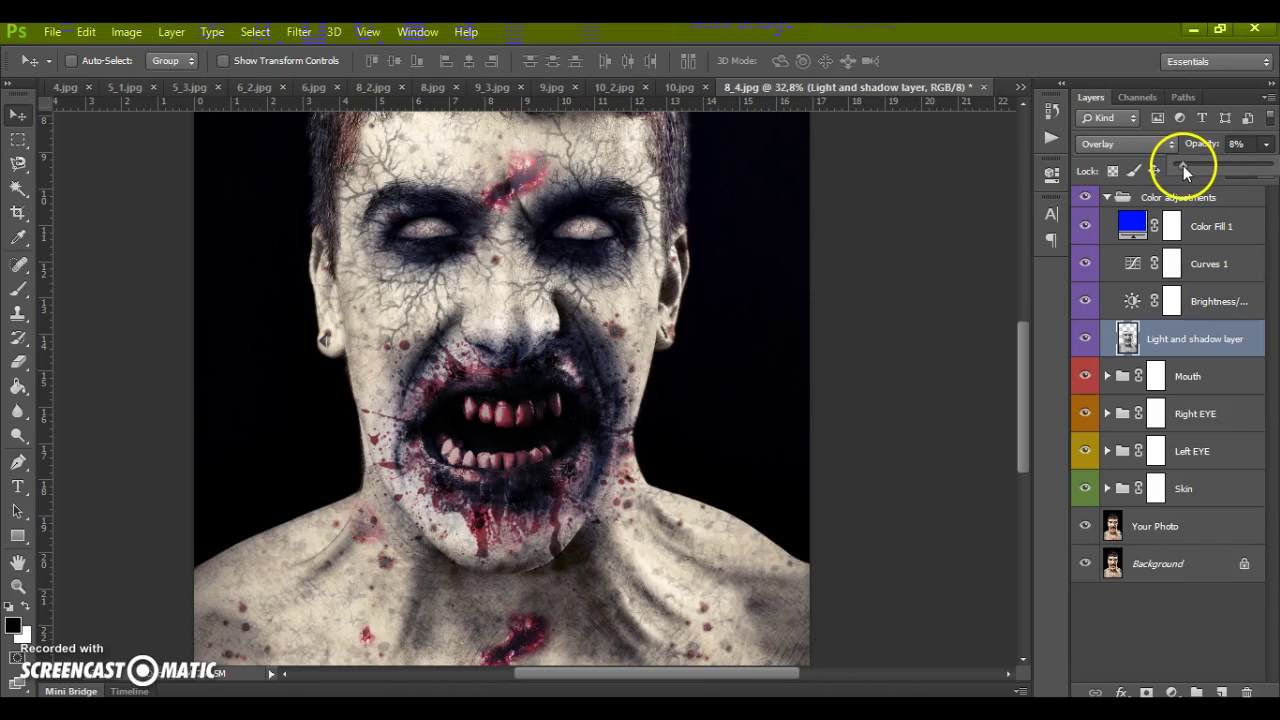
{"action": "left_click", "coordinate": [1107, 197]}
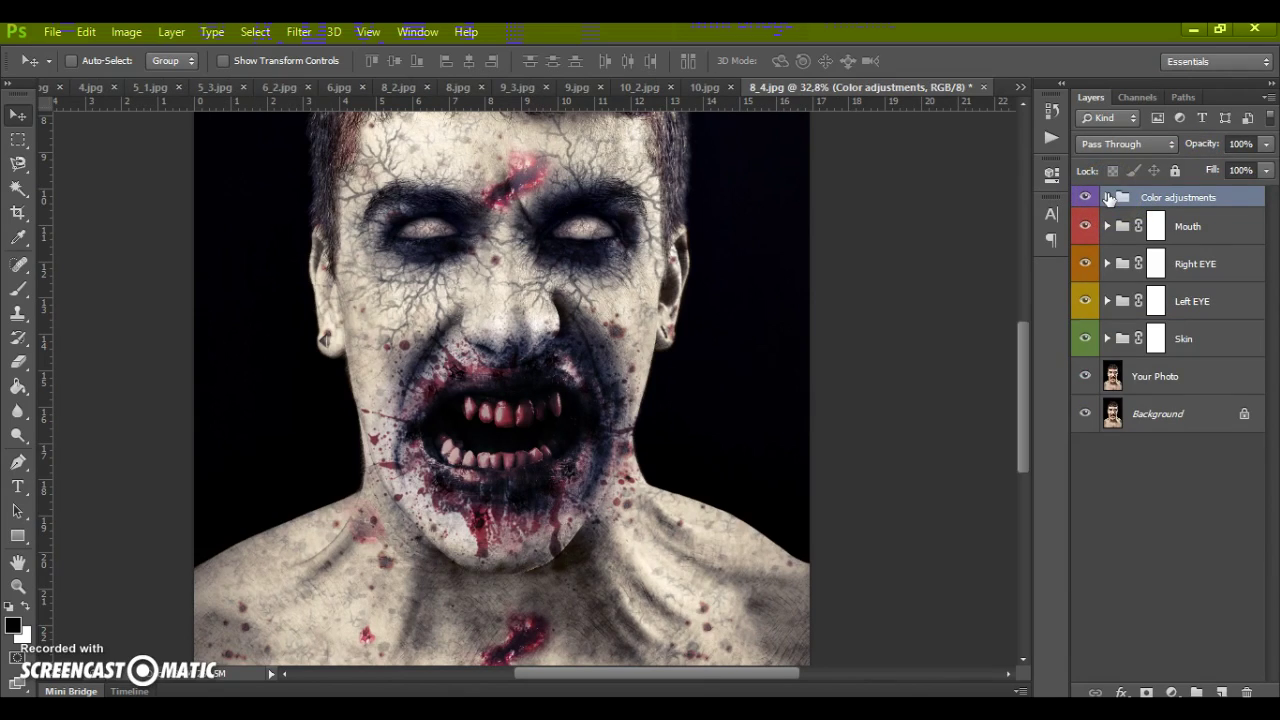
Step: Scale the Mouth Blood layer to about 119% and move it up slightly
{"action": "left_click_drag", "start_coordinate": [1108, 198], "coordinate": [1122, 226]}
{"action": "left_click", "coordinate": [1108, 226]}
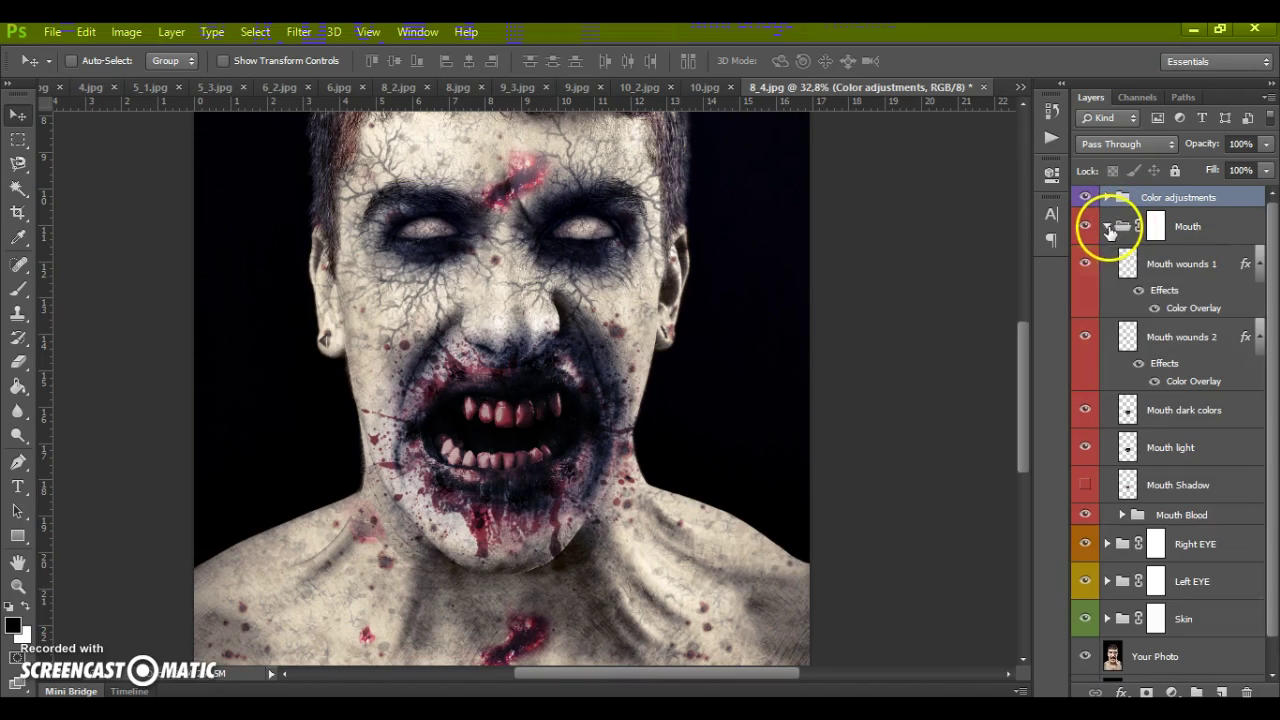
{"action": "scroll", "coordinate": [1080, 330], "scroll_direction": "down", "scroll_amount": 1}
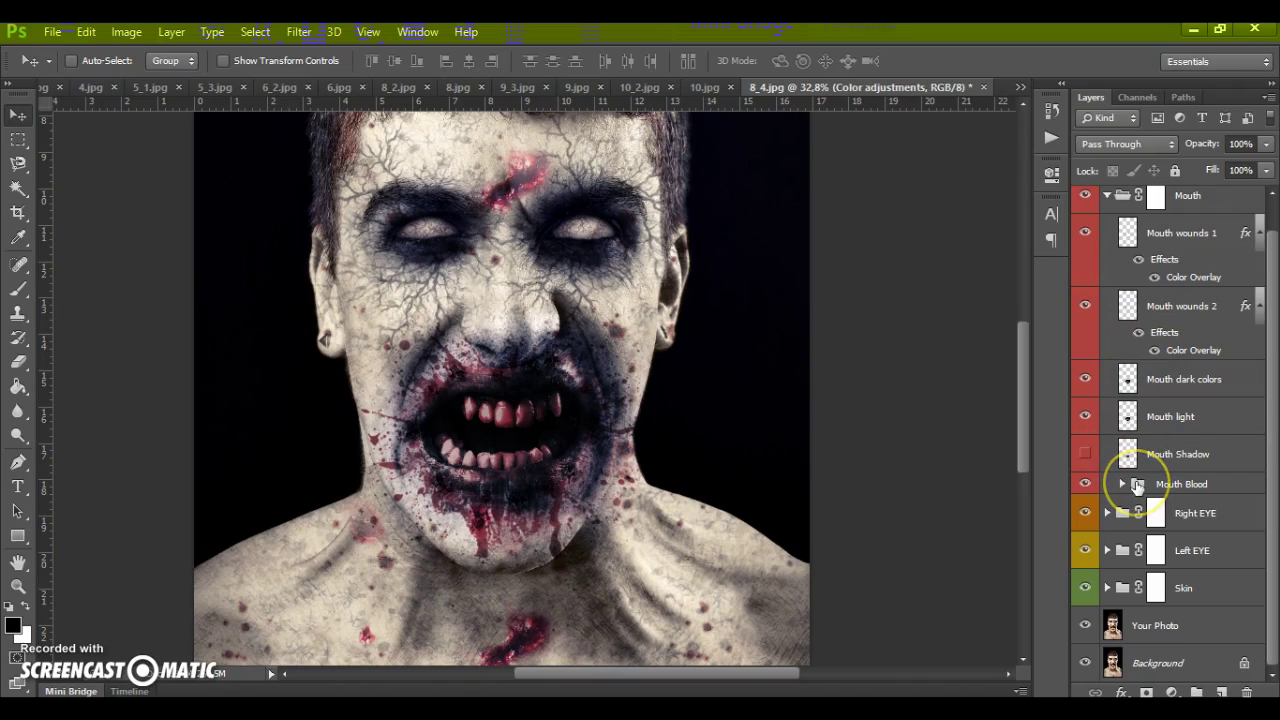
{"action": "left_click", "coordinate": [1137, 485]}
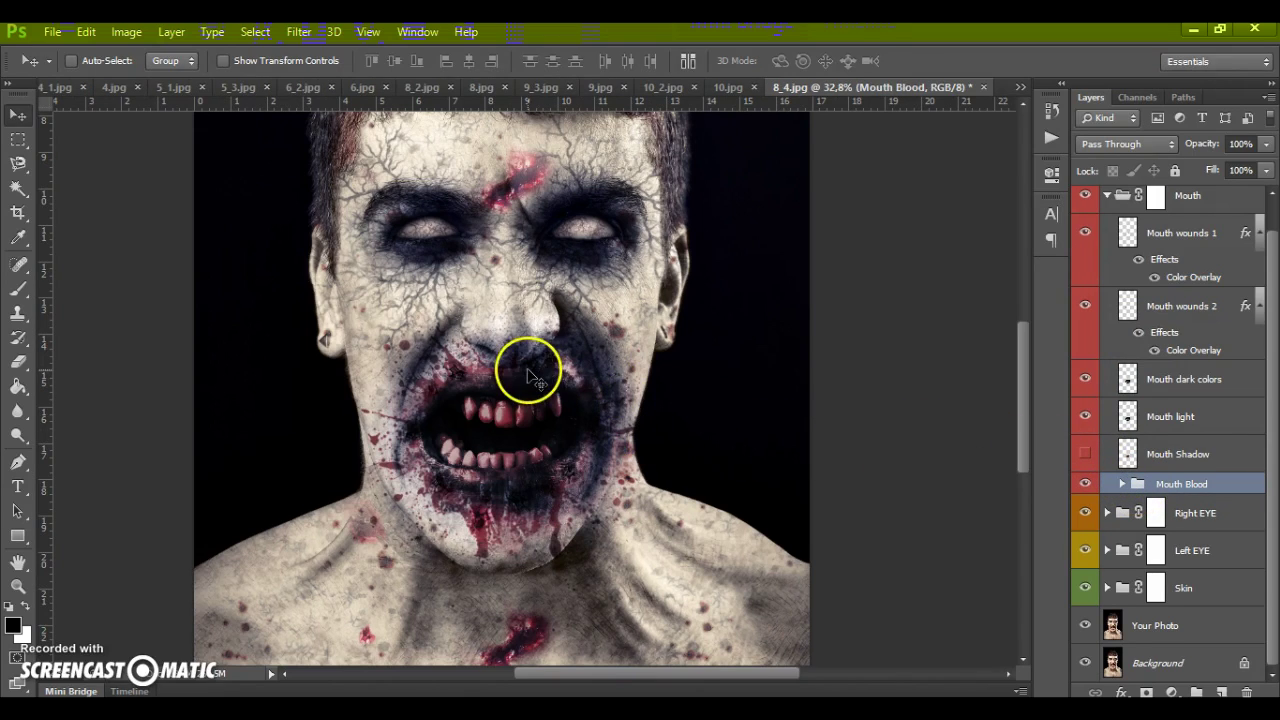
{"action": "key", "text": "ctrl+t"}
{"action": "mouse_move", "coordinate": [736, 229]}
{"action": "left_mouse_down"}
{"action": "mouse_move", "coordinate": [786, 186]}
{"action": "mouse_move", "coordinate": [717, 251]}
{"action": "mouse_move", "coordinate": [743, 232]}
{"action": "mouse_move", "coordinate": [731, 245]}
{"action": "mouse_move", "coordinate": [677, 274]}
{"action": "mouse_move", "coordinate": [760, 228]}
{"action": "left_mouse_up"}
{"action": "left_click_drag", "start_coordinate": [557, 371], "coordinate": [566, 400]}
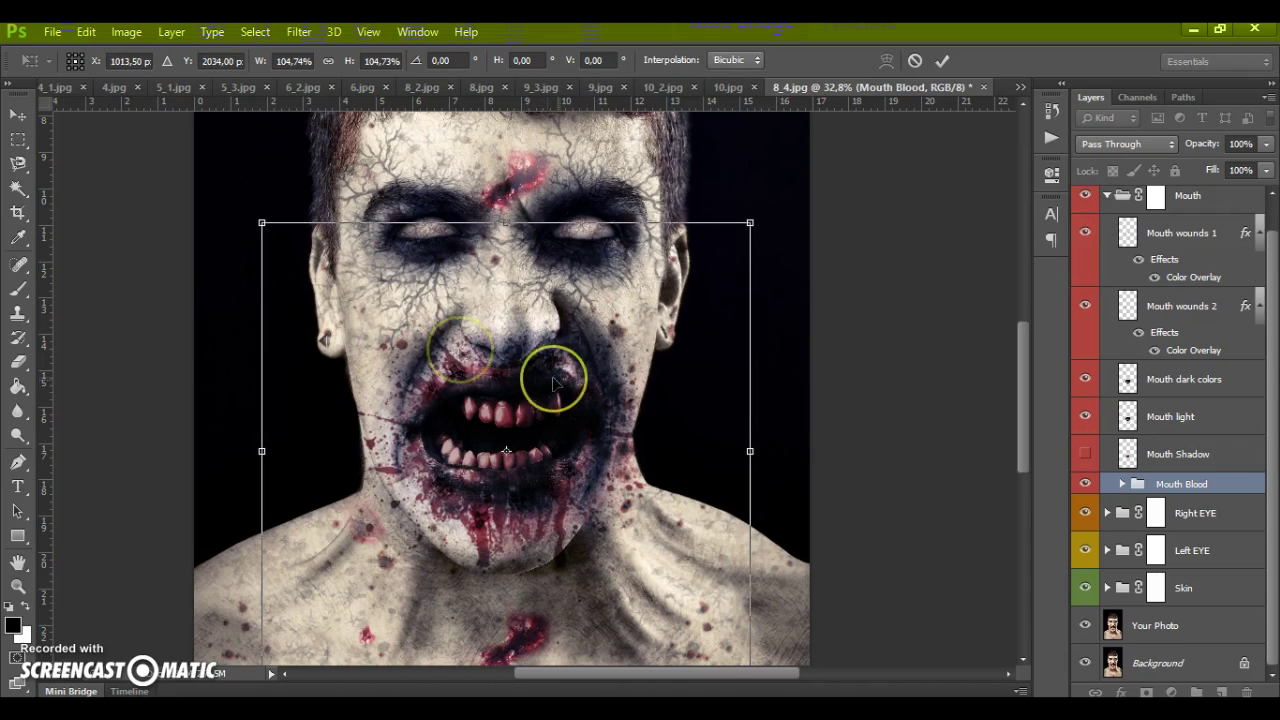
{"action": "left_click", "coordinate": [16, 117]}
{"action": "left_click", "coordinate": [603, 295]}
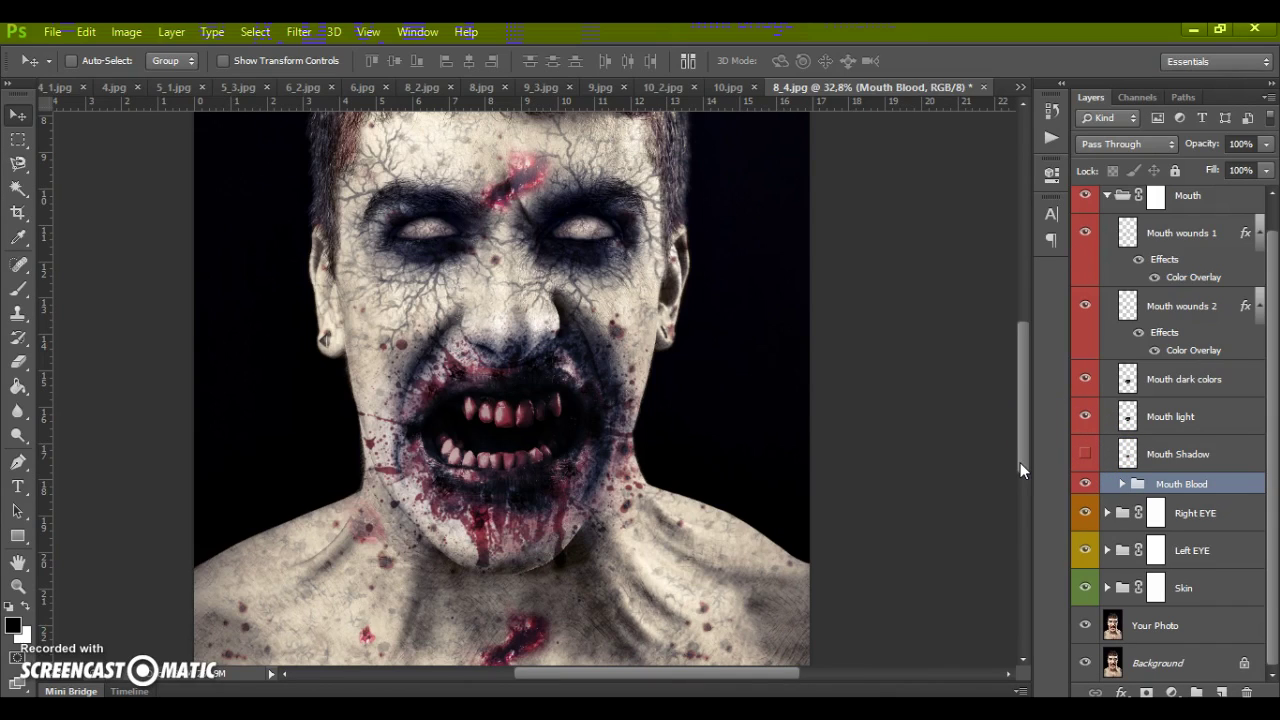
Step: Show the Color Burn Mouth Shadow layer at 77% opacity, nudged over the mouth
{"action": "left_click", "coordinate": [1084, 455]}
{"action": "left_click", "coordinate": [1128, 454]}
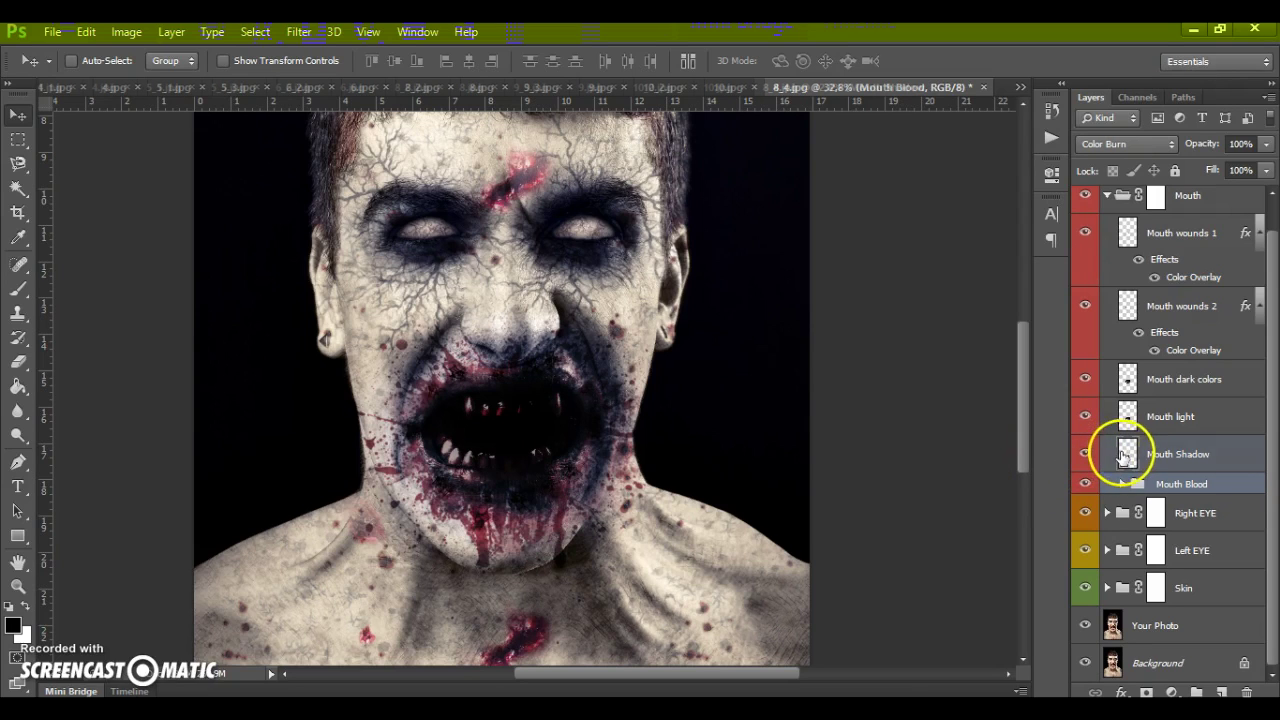
{"action": "left_click", "coordinate": [1265, 143]}
{"action": "left_click_drag", "start_coordinate": [1252, 165], "coordinate": [1246, 171]}
{"action": "left_click_drag", "start_coordinate": [490, 440], "coordinate": [509, 445]}
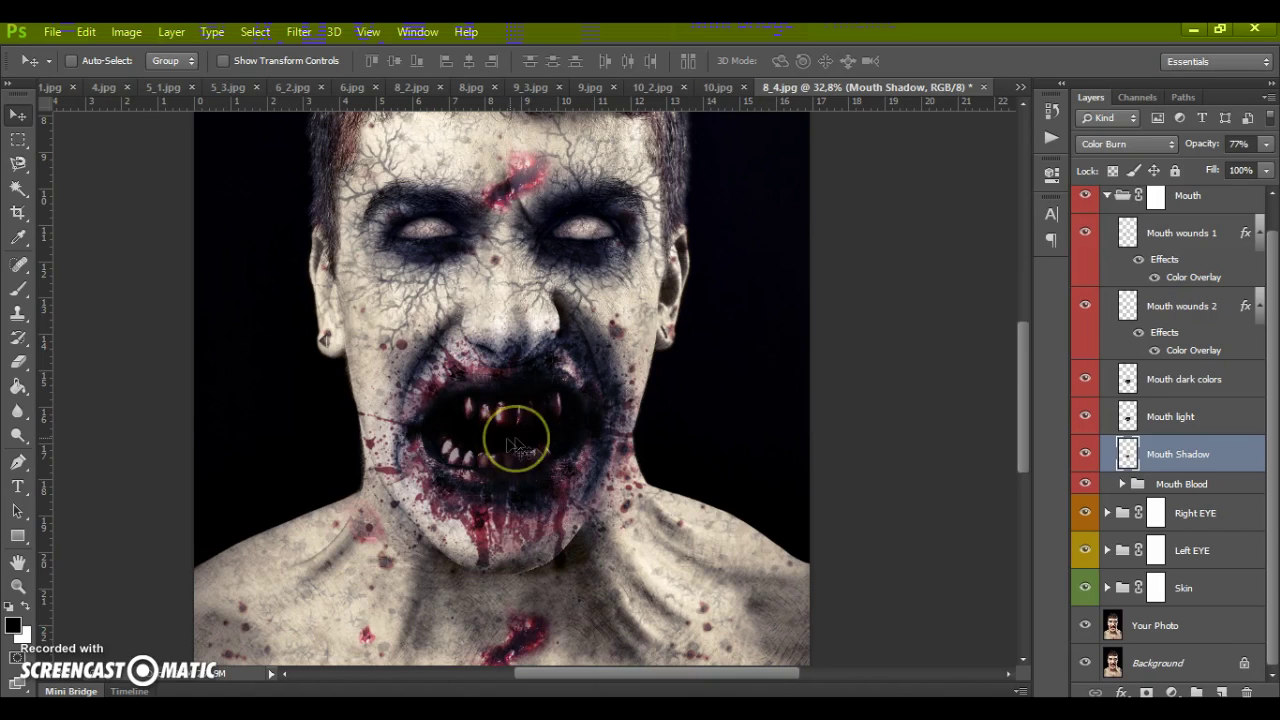
{"action": "scroll", "coordinate": [1118, 340], "scroll_direction": "up", "scroll_amount": 1}
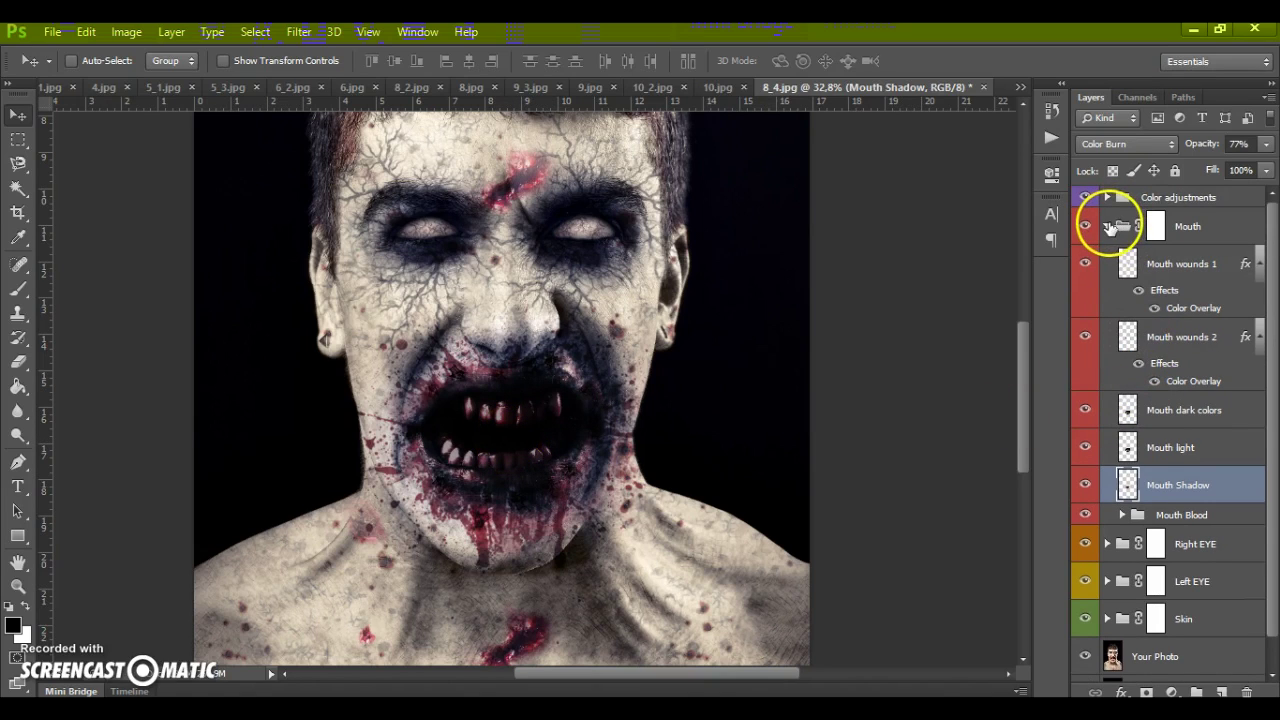
{"action": "left_click", "coordinate": [1108, 227]}
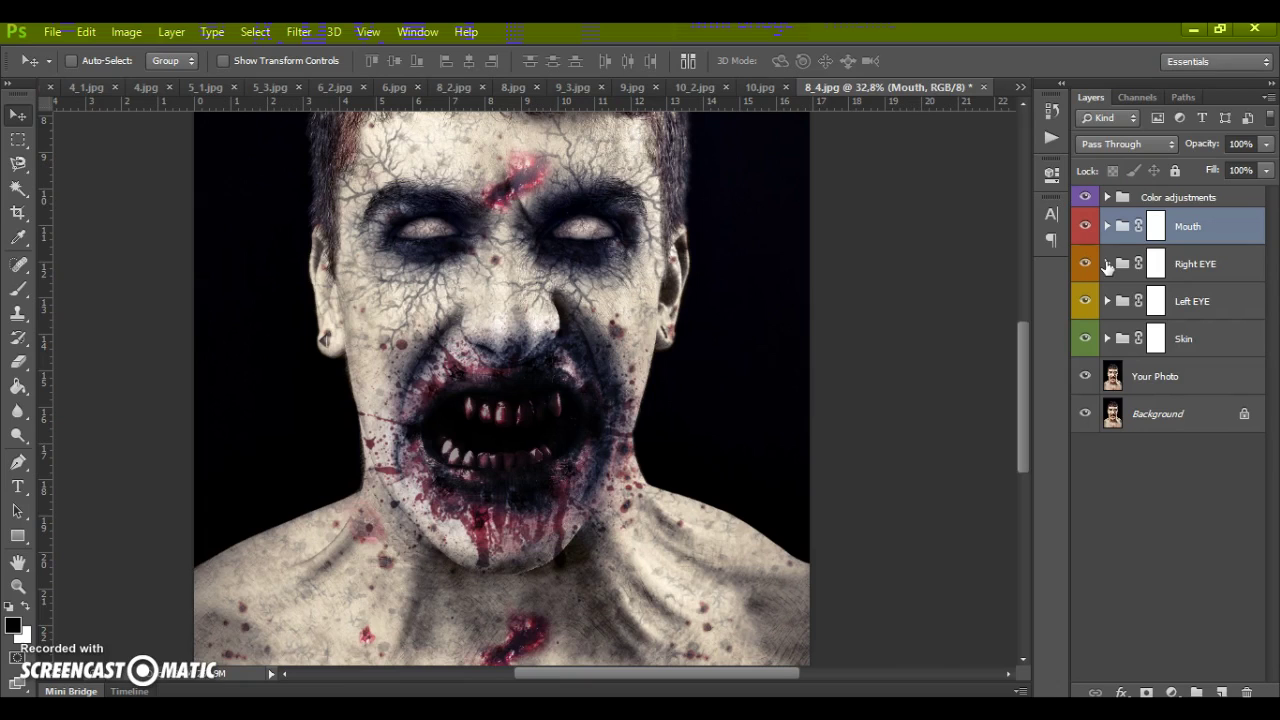
{"action": "left_click", "coordinate": [1107, 264]}
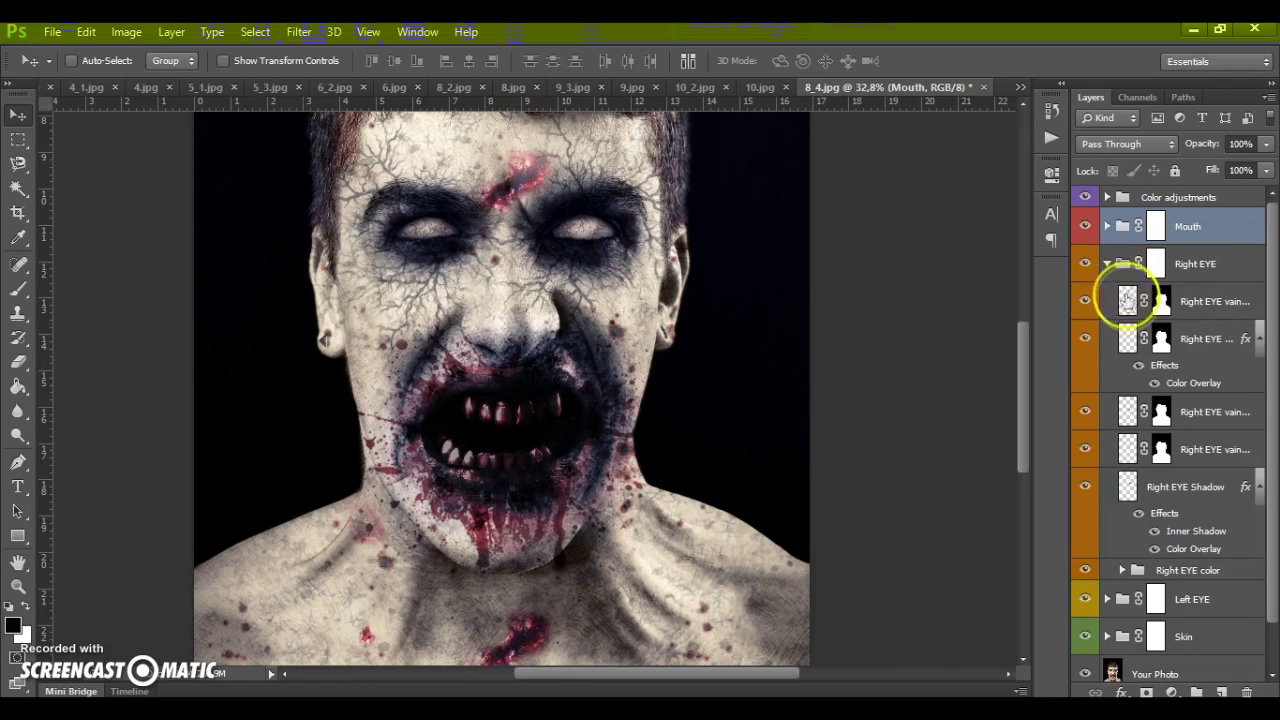
{"action": "scroll", "coordinate": [1123, 329], "scroll_direction": "down", "scroll_amount": 1}
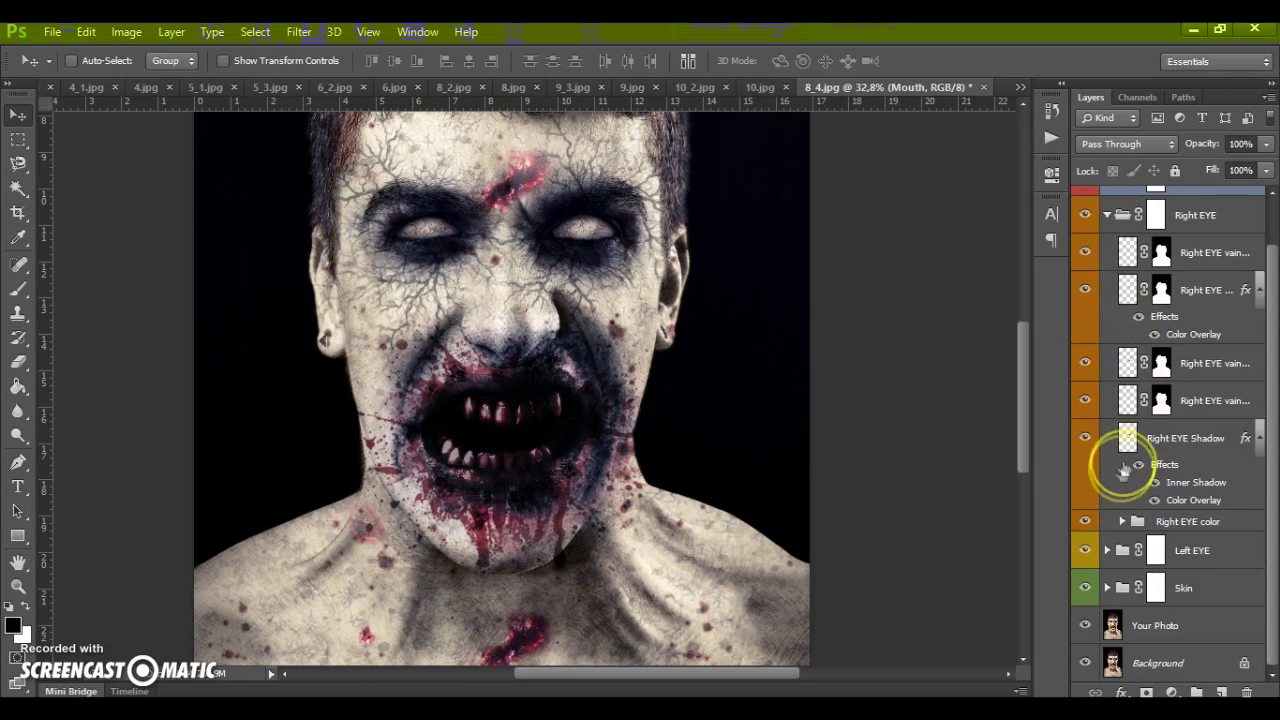
{"action": "left_click", "coordinate": [1122, 521]}
{"action": "scroll", "coordinate": [1160, 548], "scroll_direction": "down", "scroll_amount": 1}
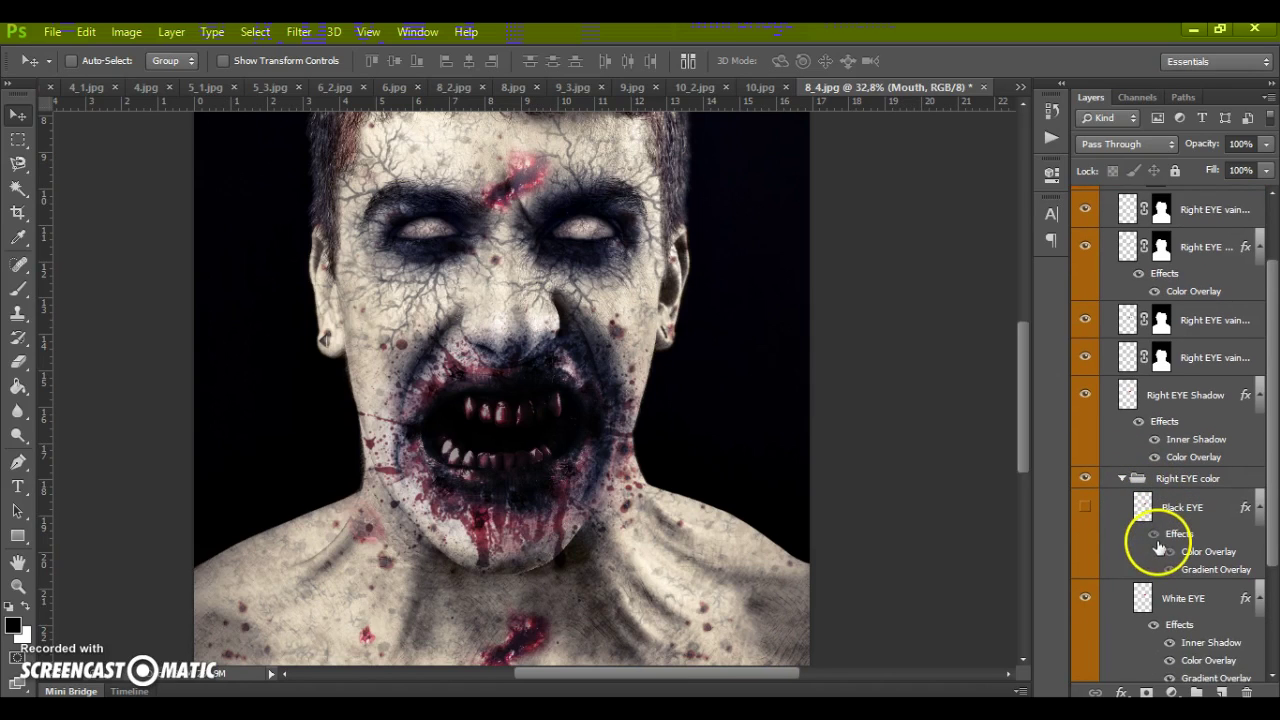
{"action": "scroll", "coordinate": [1157, 545], "scroll_direction": "down", "scroll_amount": 1}
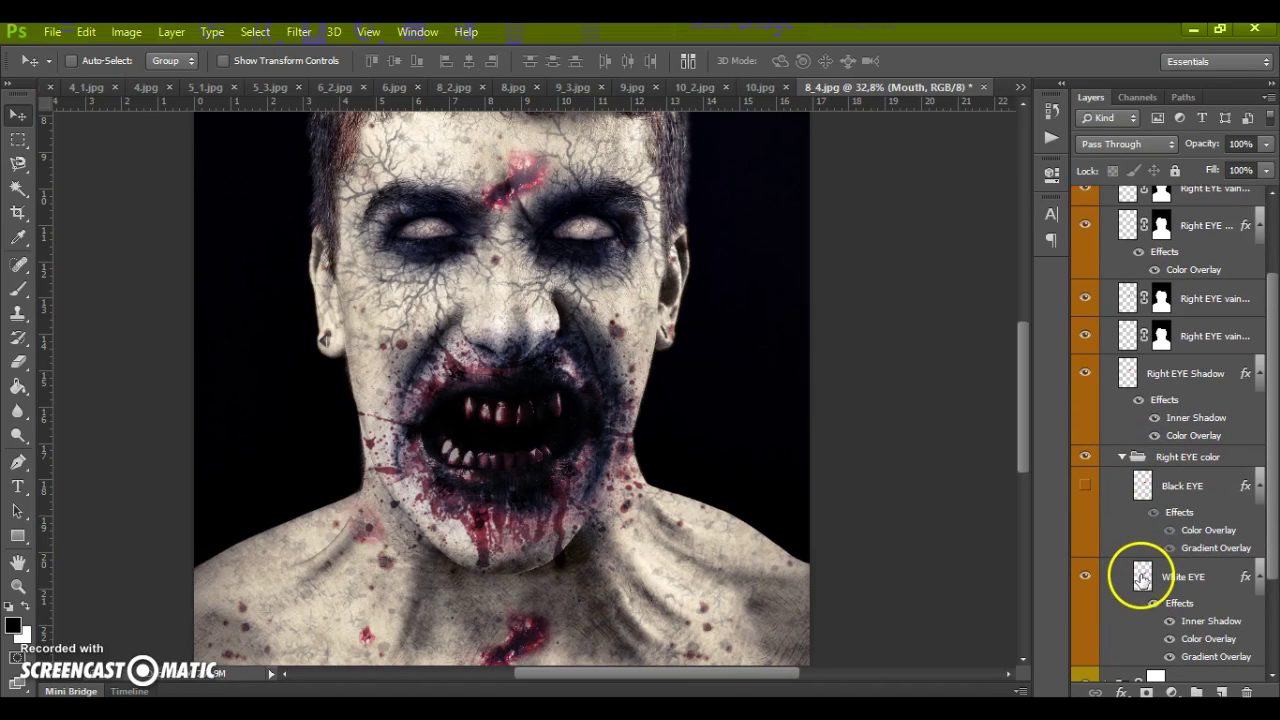
{"action": "left_click", "coordinate": [1083, 489]}
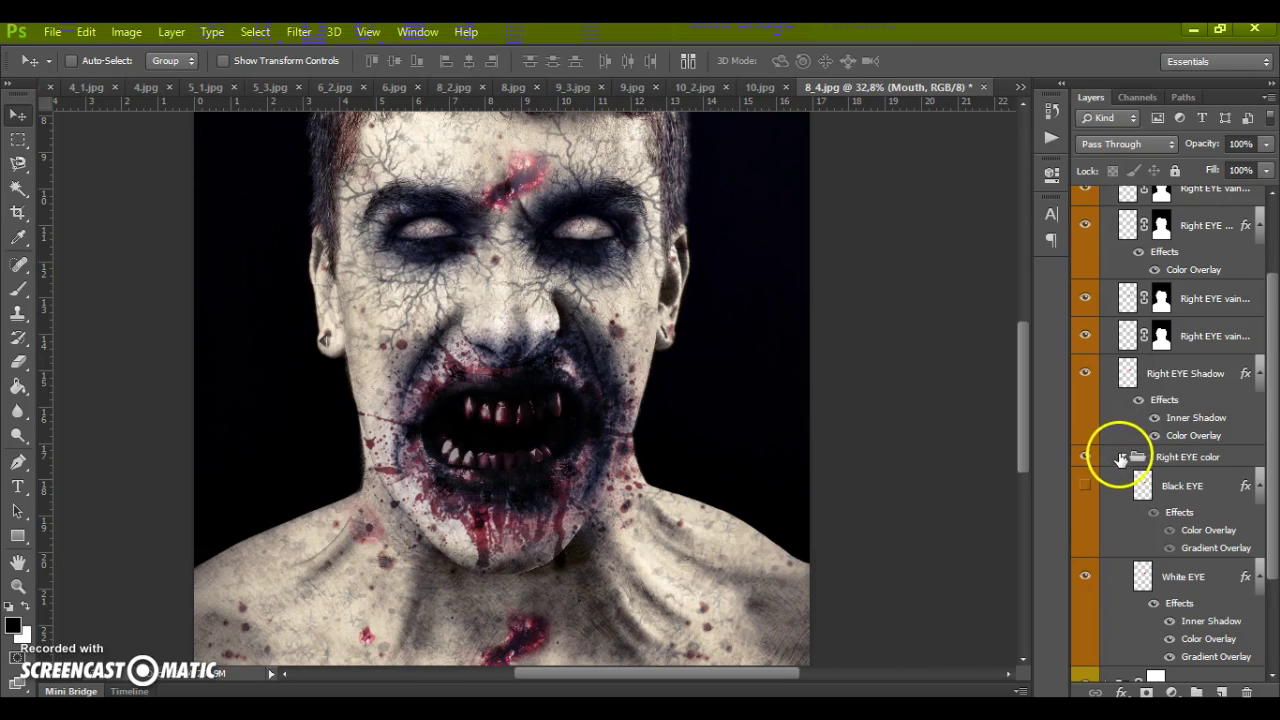
{"action": "left_click", "coordinate": [1121, 457]}
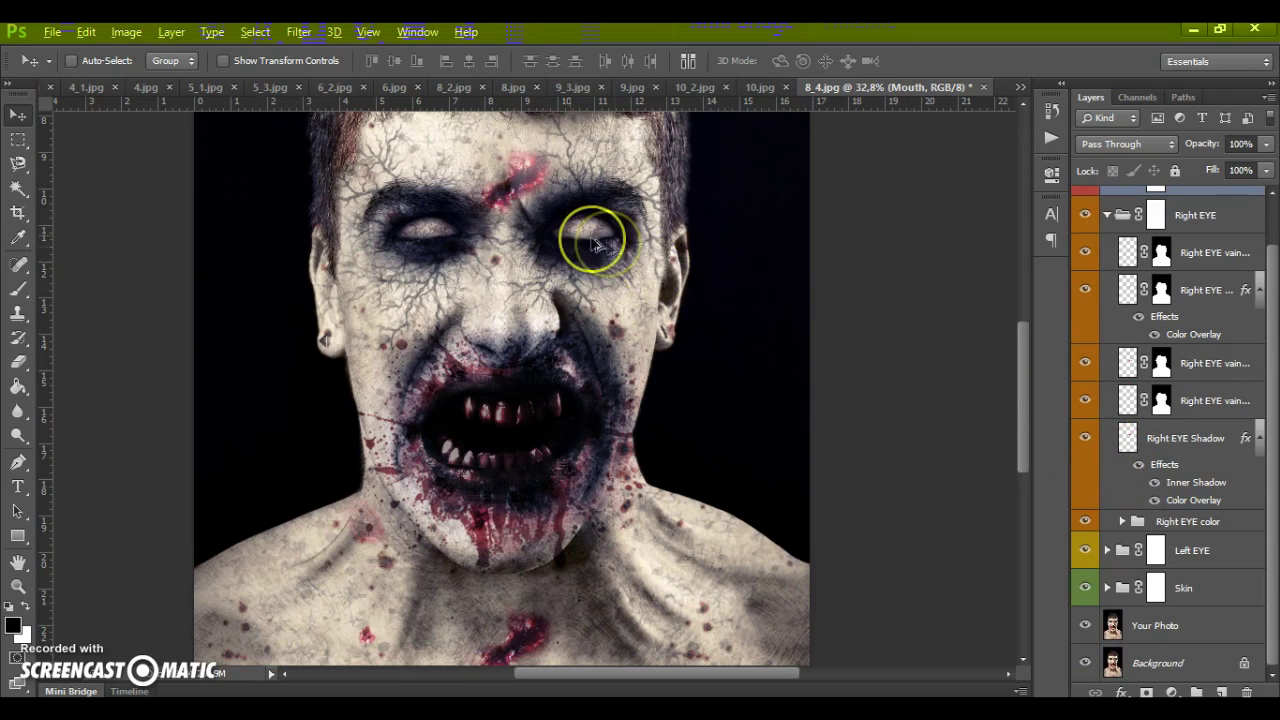
{"action": "scroll", "coordinate": [530, 224], "scroll_direction": "up", "scroll_amount": 2}
{"action": "scroll", "coordinate": [1128, 357], "scroll_direction": "up", "scroll_amount": 1}
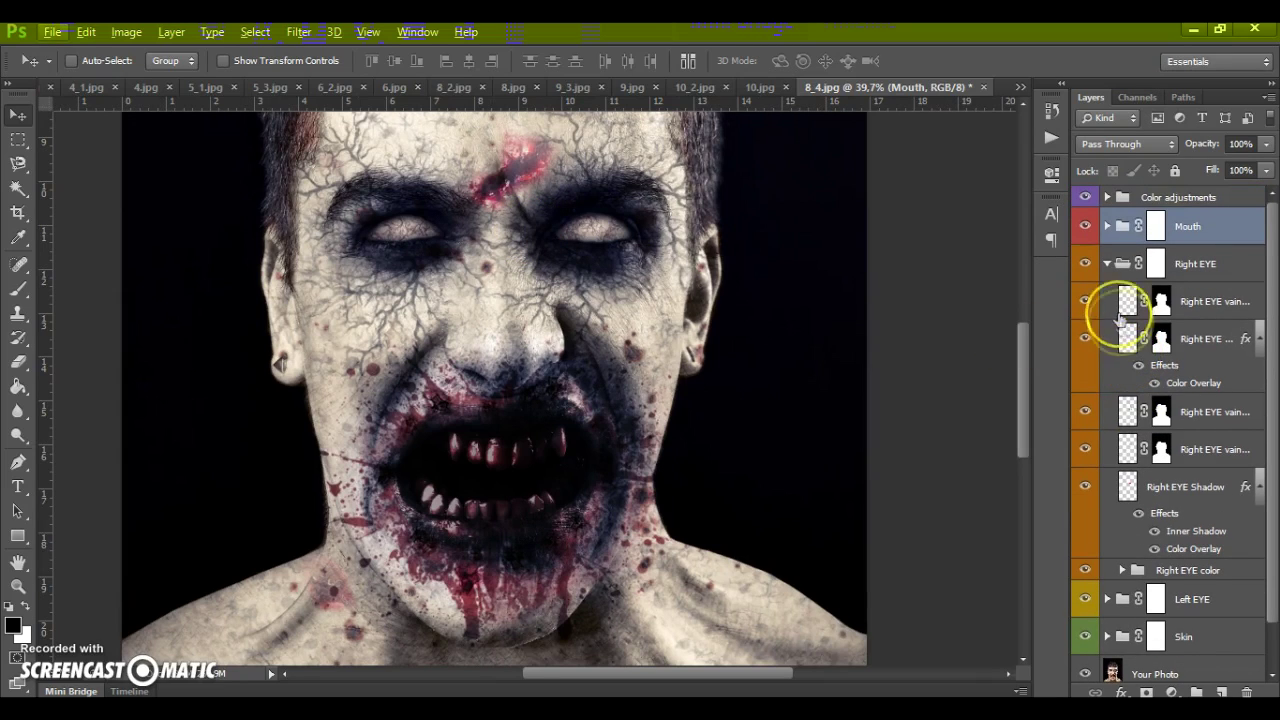
{"action": "left_click", "coordinate": [1107, 264]}
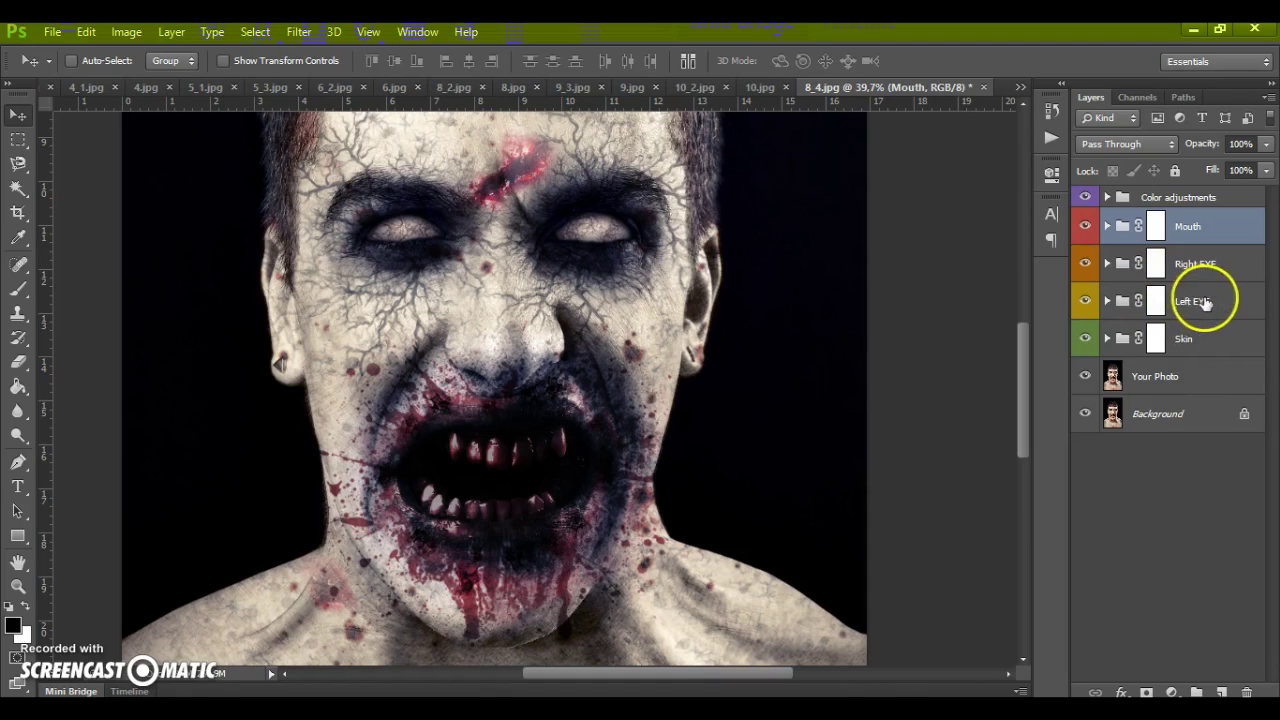
{"action": "scroll", "coordinate": [663, 357], "scroll_direction": "down", "scroll_amount": 2}
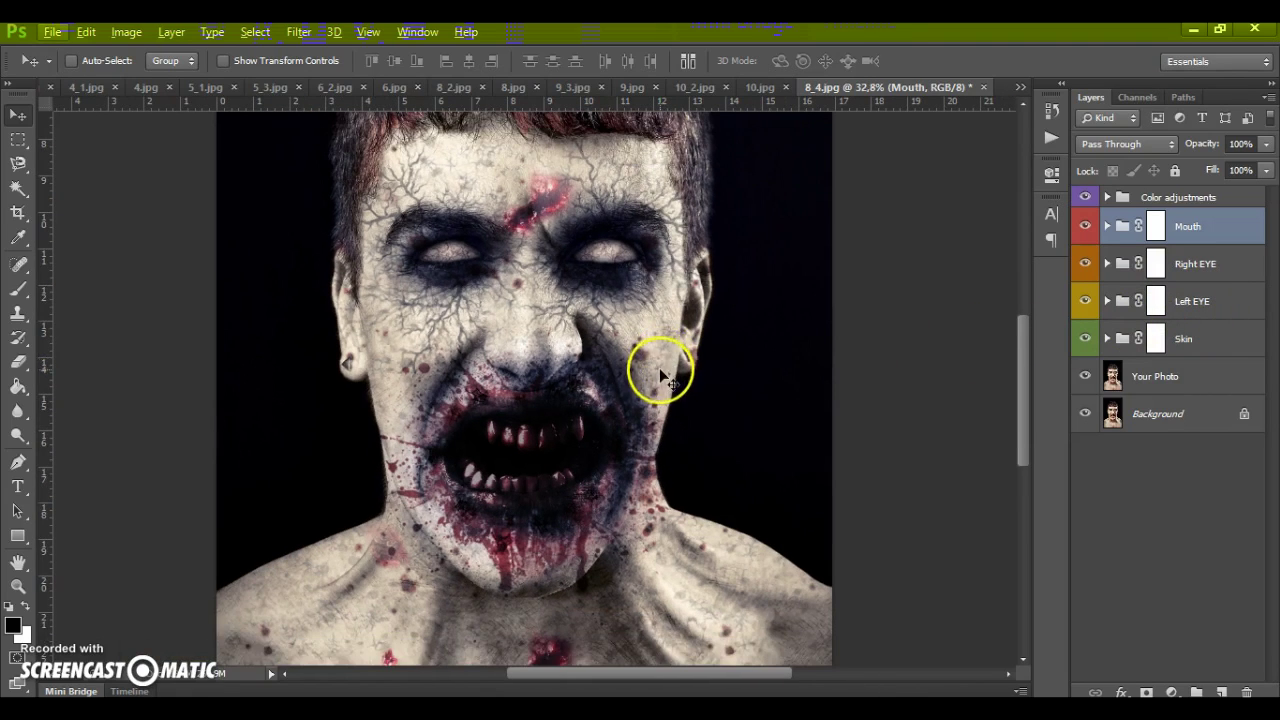
{"action": "left_click", "coordinate": [1155, 340]}
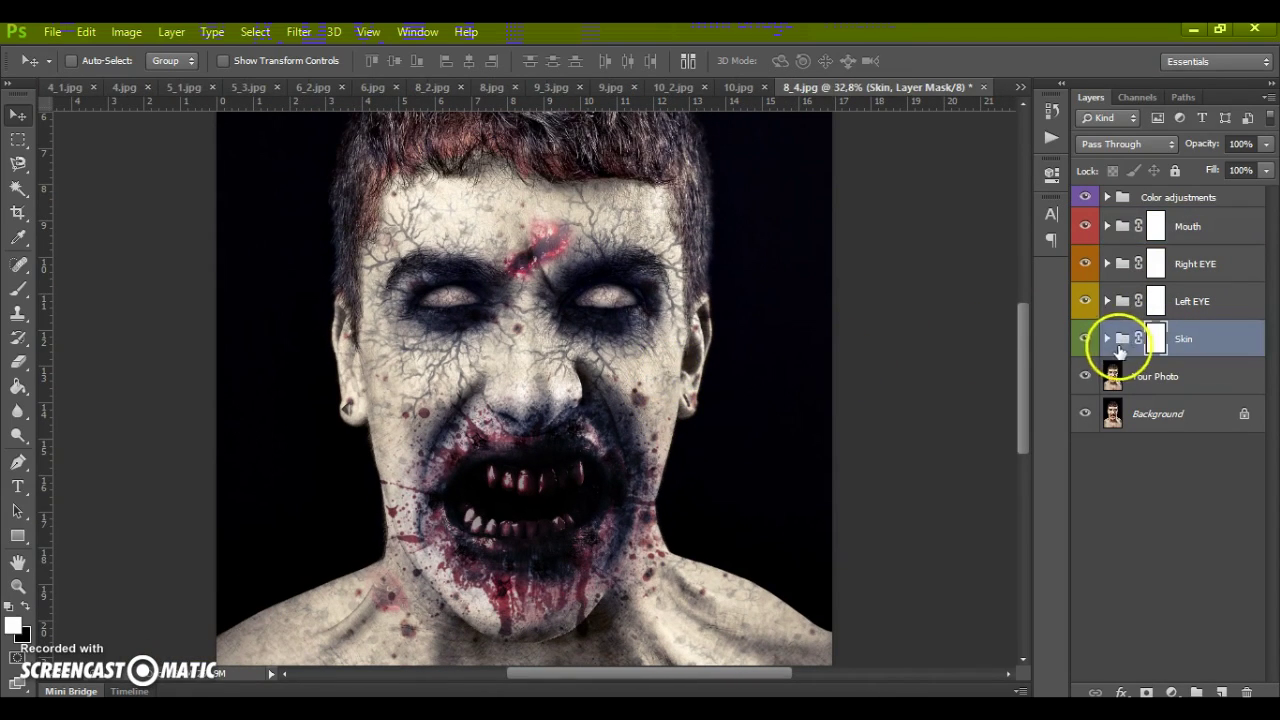
Step: Set the Skin Wounds pattern overlay scale to 150% and drag the pattern lower on the face
{"action": "left_click", "coordinate": [1107, 339]}
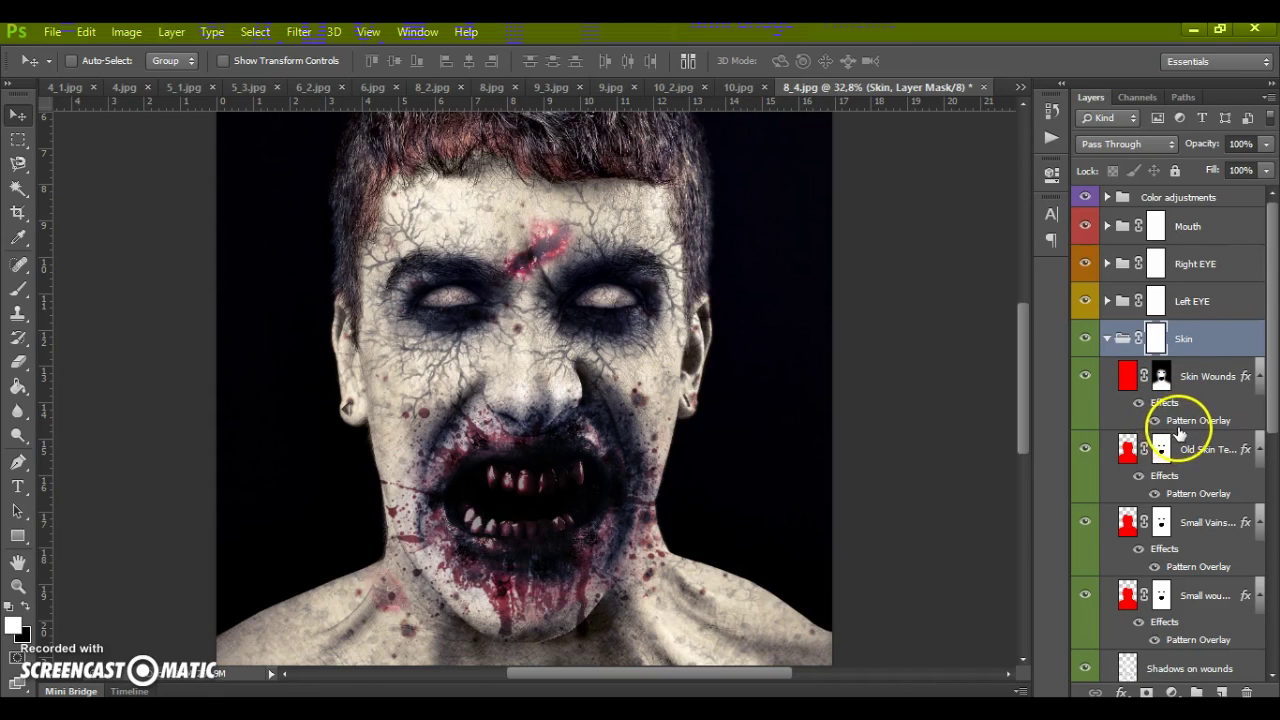
{"action": "left_click", "coordinate": [1180, 425]}
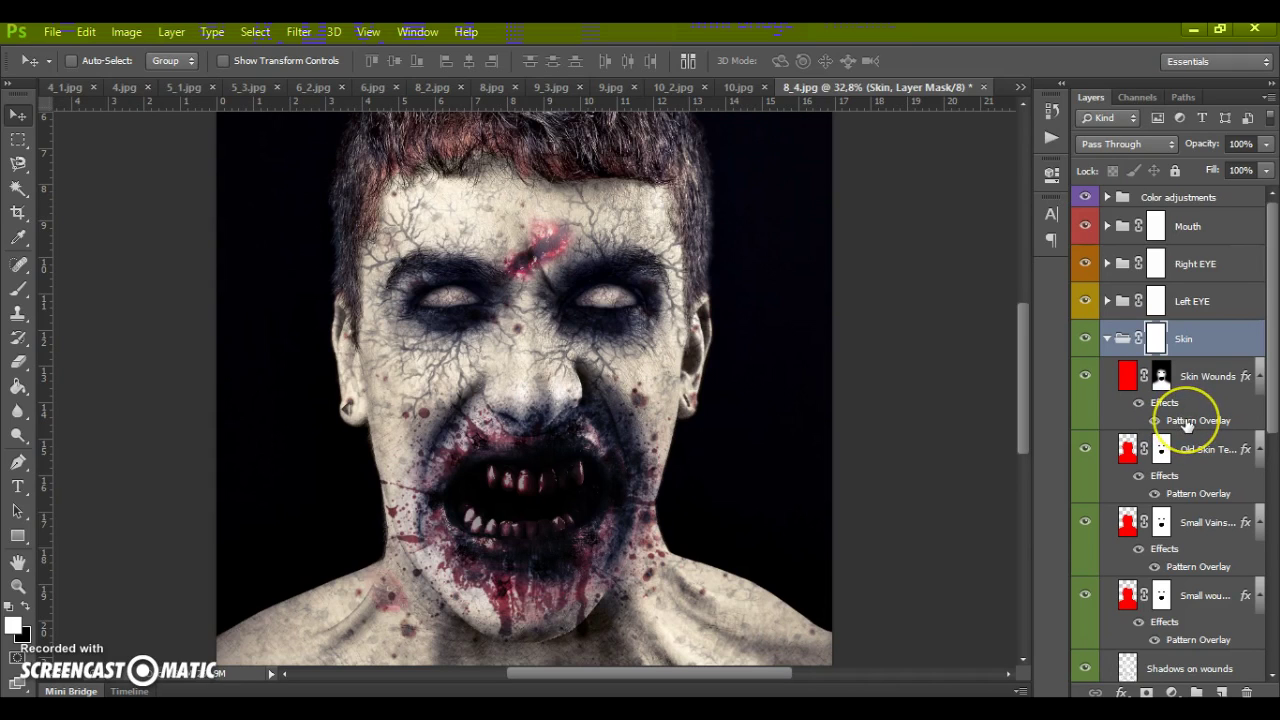
{"action": "double_click", "coordinate": [1186, 425]}
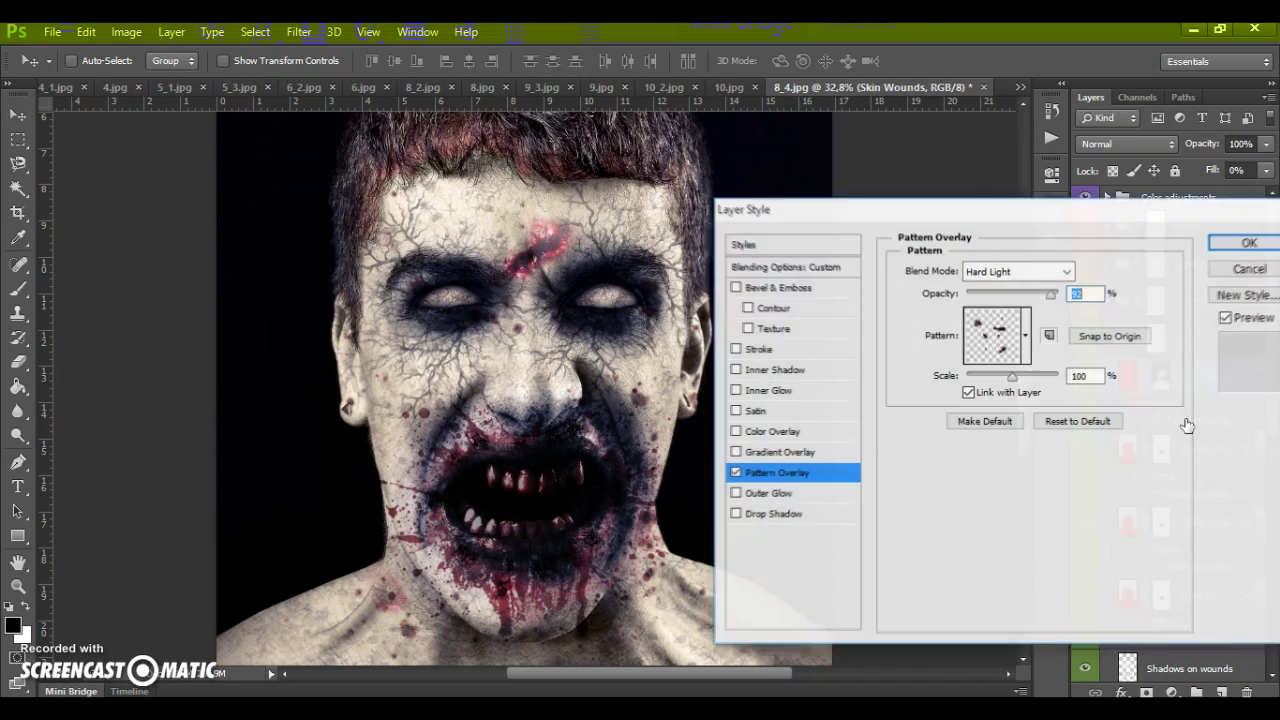
{"action": "left_click", "coordinate": [538, 278]}
{"action": "mouse_move", "coordinate": [538, 278]}
{"action": "left_mouse_down"}
{"action": "mouse_move", "coordinate": [549, 250]}
{"action": "mouse_move", "coordinate": [518, 337]}
{"action": "mouse_move", "coordinate": [480, 314]}
{"action": "mouse_move", "coordinate": [474, 263]}
{"action": "mouse_move", "coordinate": [517, 243]}
{"action": "mouse_move", "coordinate": [562, 262]}
{"action": "mouse_move", "coordinate": [559, 289]}
{"action": "left_mouse_up"}
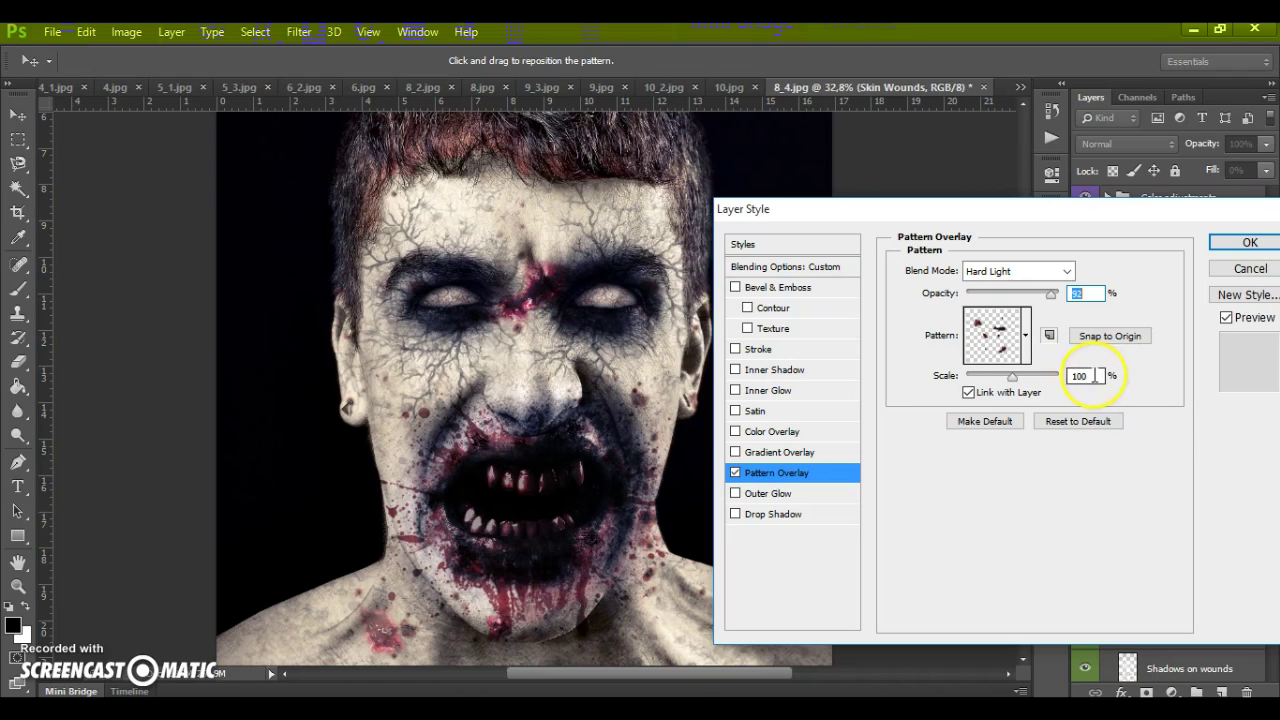
{"action": "type", "text": "150"}
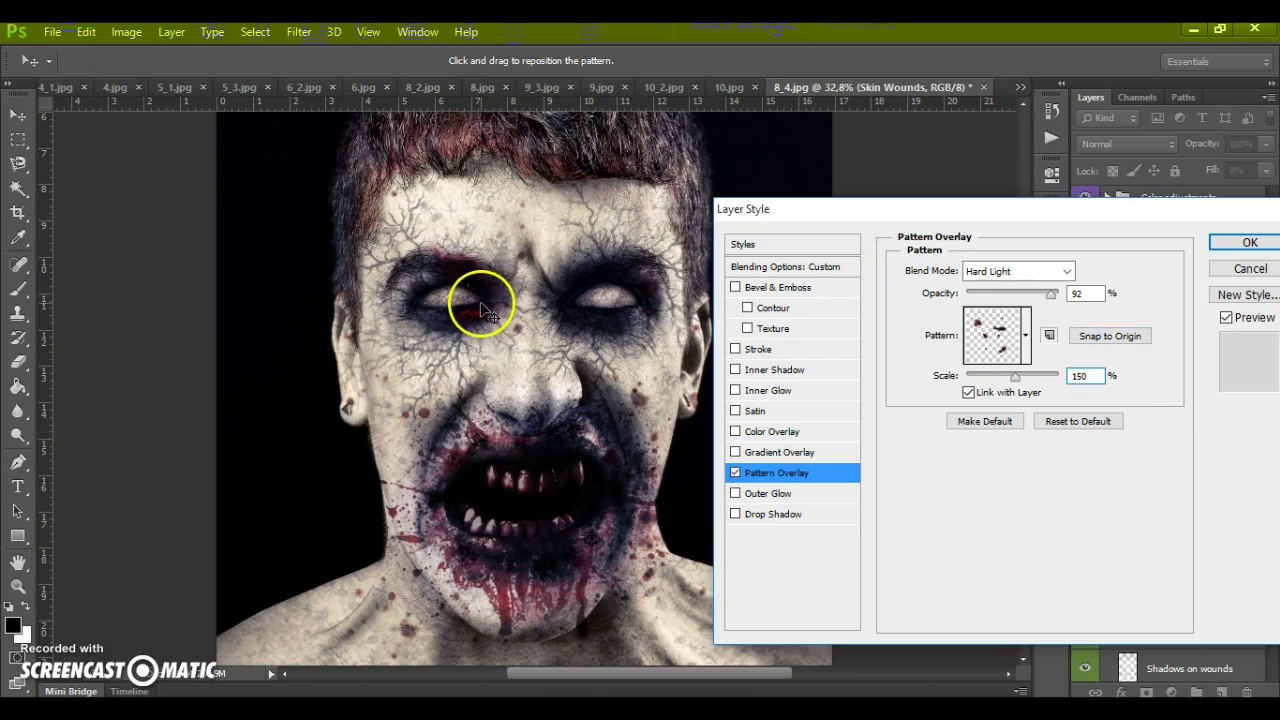
{"action": "left_click_drag", "start_coordinate": [528, 300], "coordinate": [489, 463]}
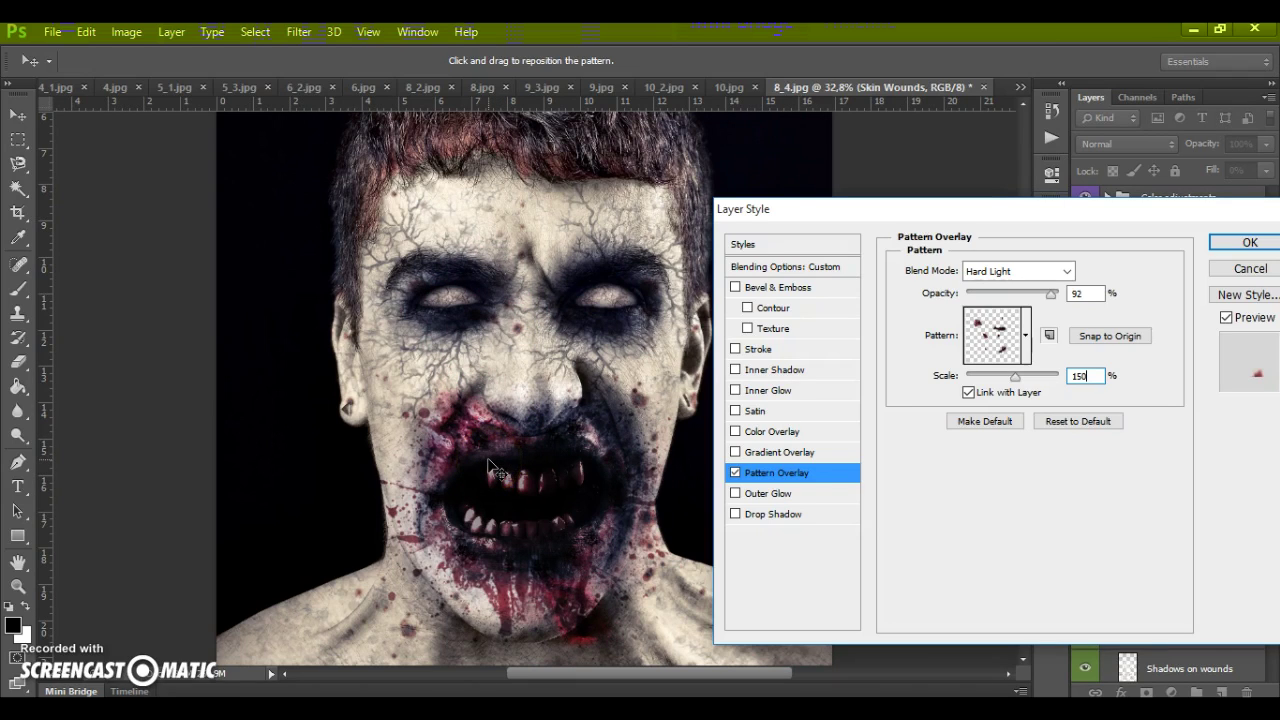
{"action": "left_click", "coordinate": [1240, 244]}
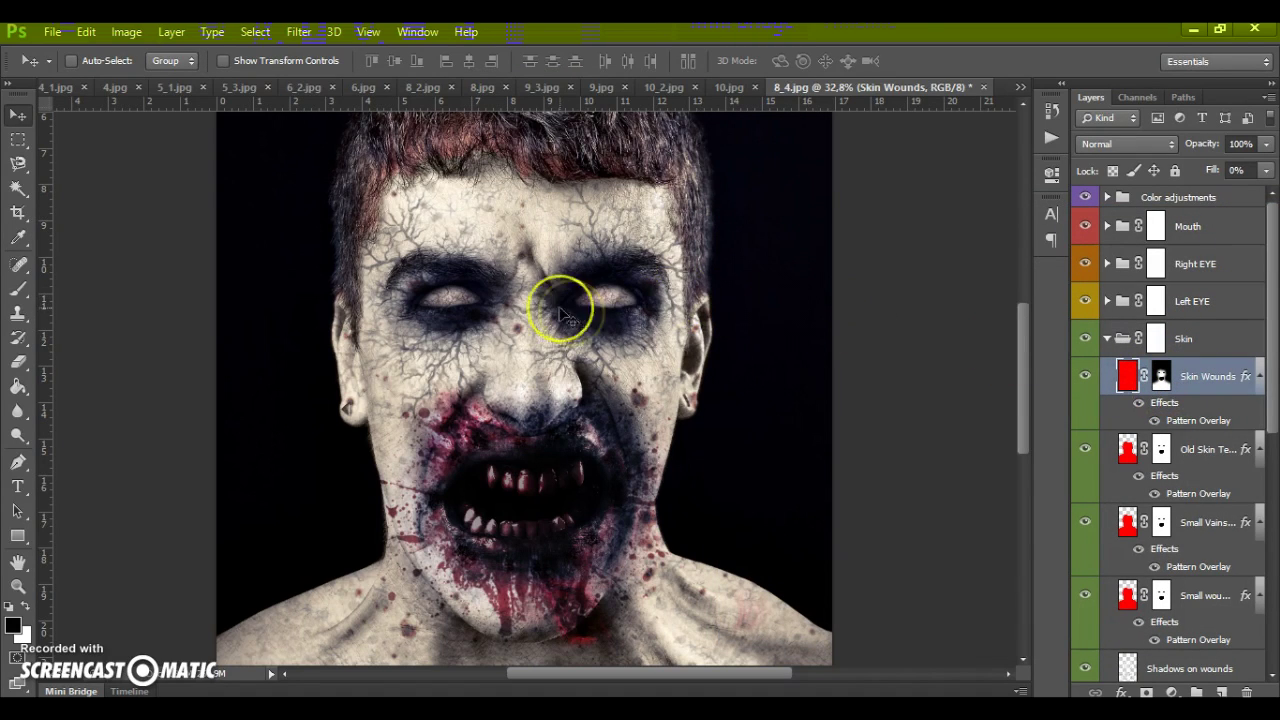
Step: Target the Skin Wounds layer mask with a soft round 174 px brush
{"action": "left_click", "coordinate": [482, 410]}
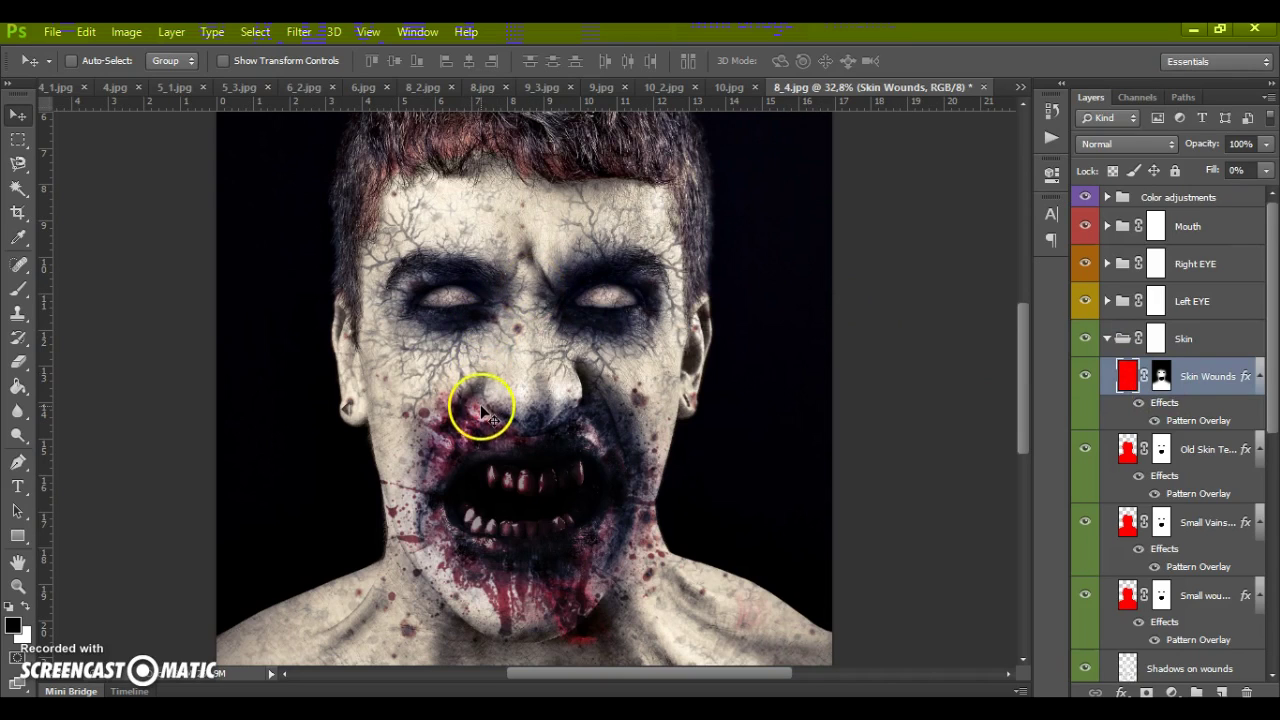
{"action": "left_click_drag", "start_coordinate": [482, 418], "coordinate": [1160, 380]}
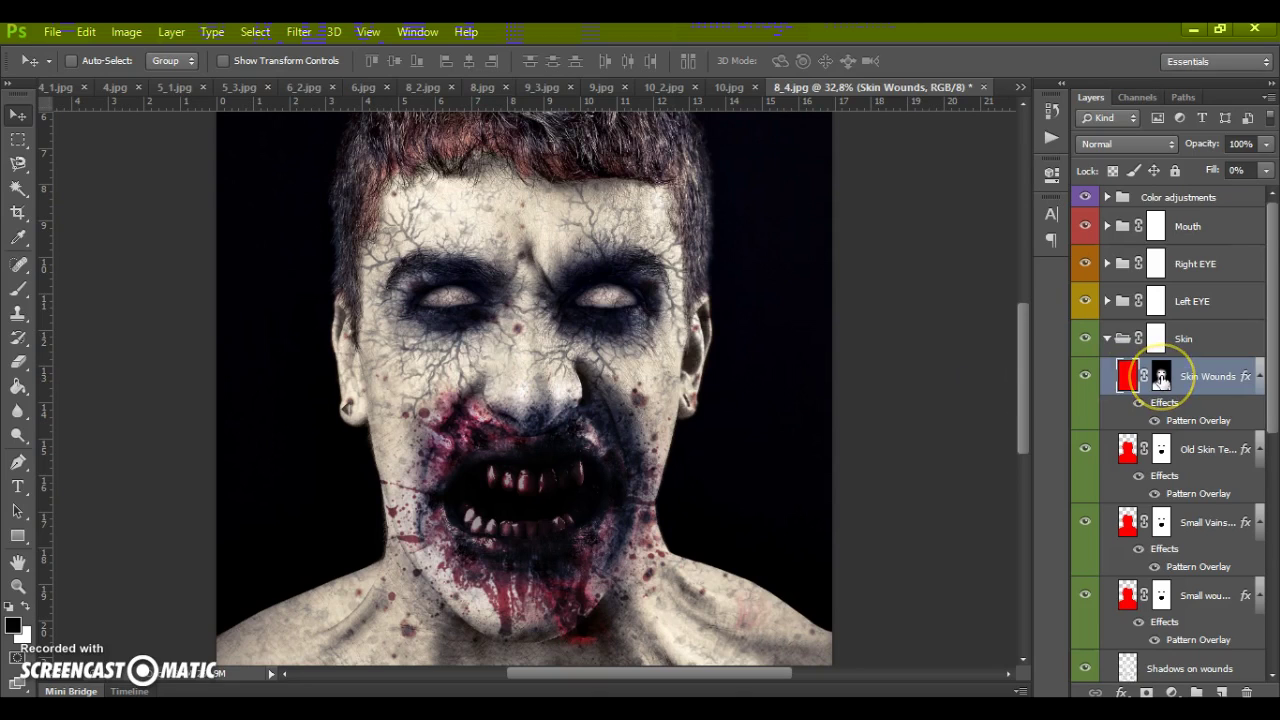
{"action": "left_click", "coordinate": [1160, 376]}
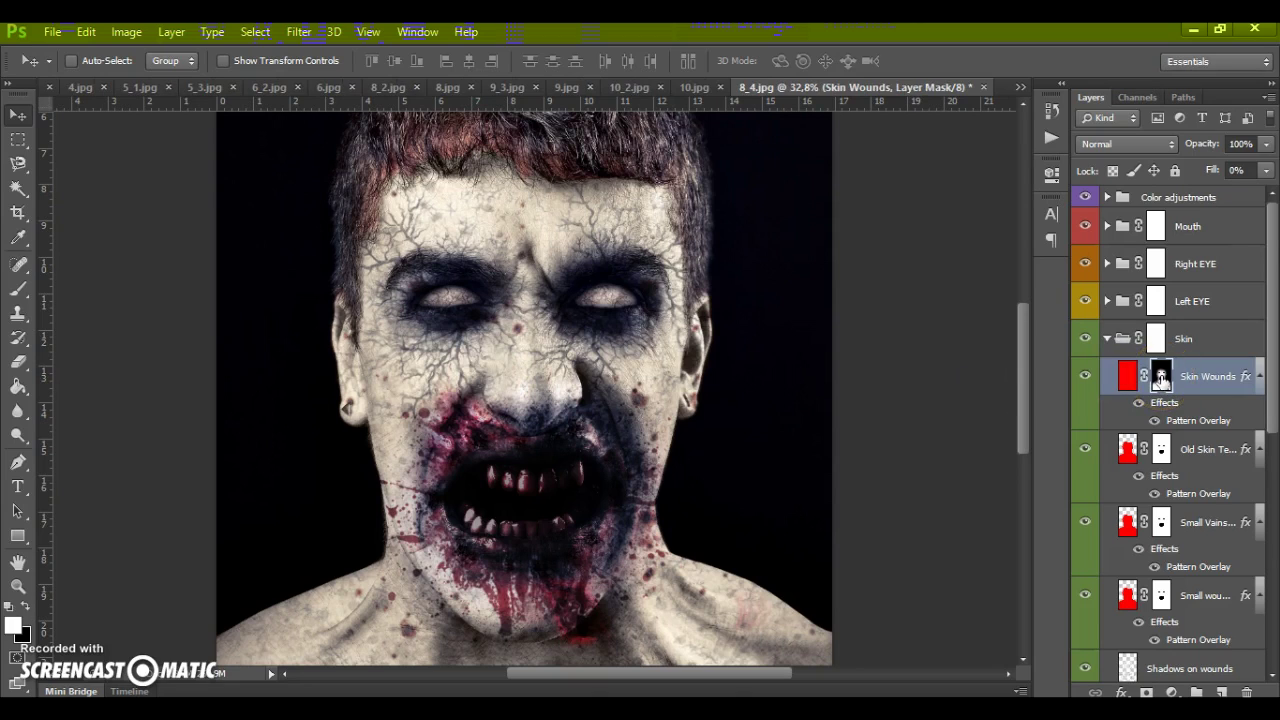
{"action": "left_click", "coordinate": [20, 290]}
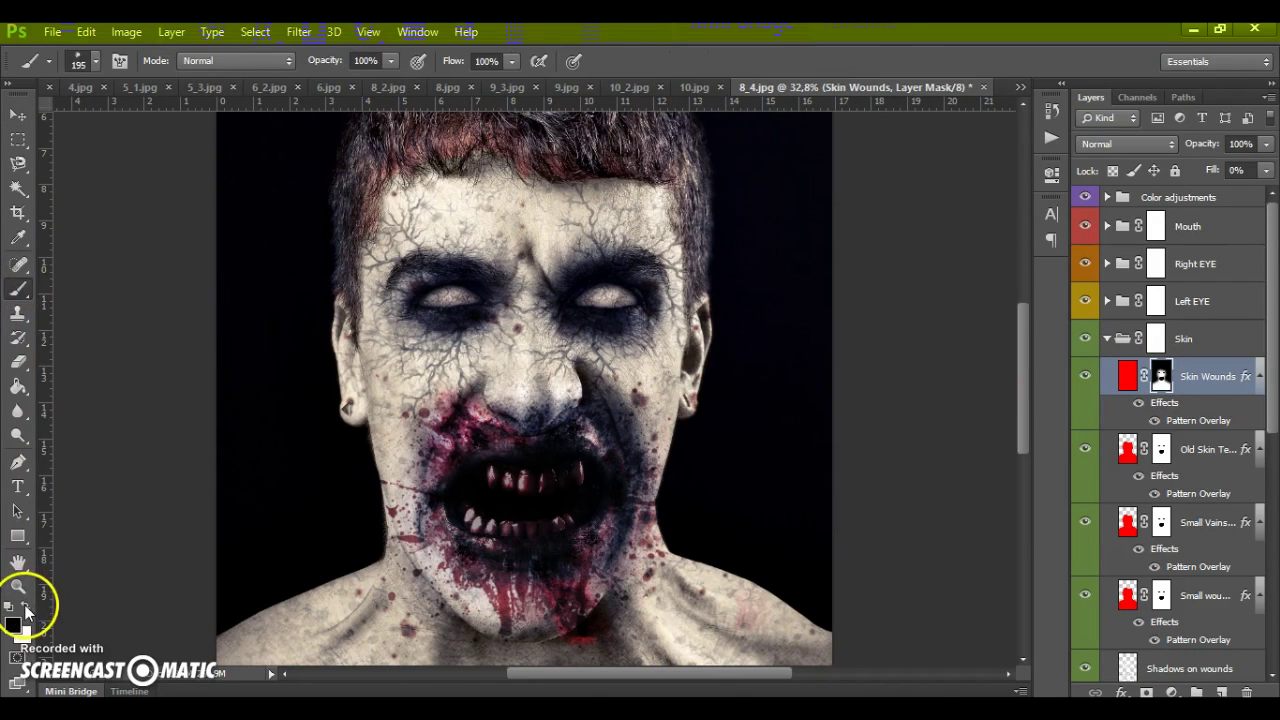
{"action": "right_click", "coordinate": [488, 368]}
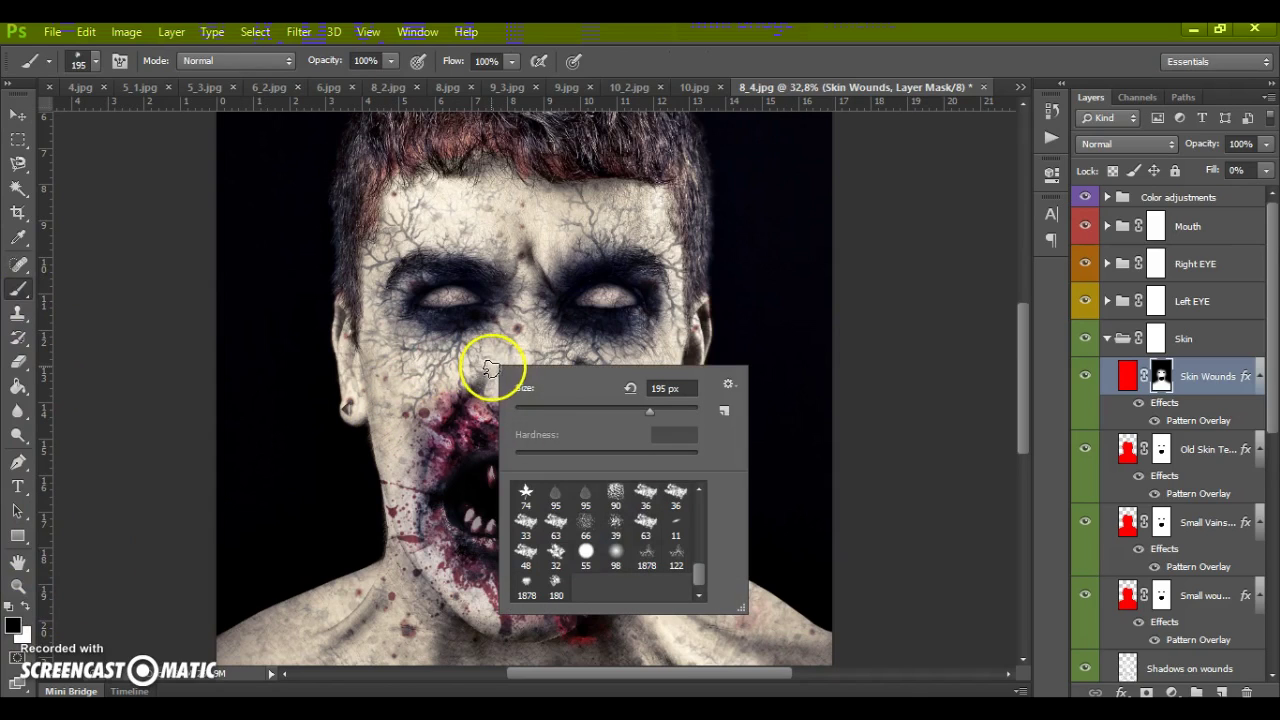
{"action": "double_click", "coordinate": [608, 552]}
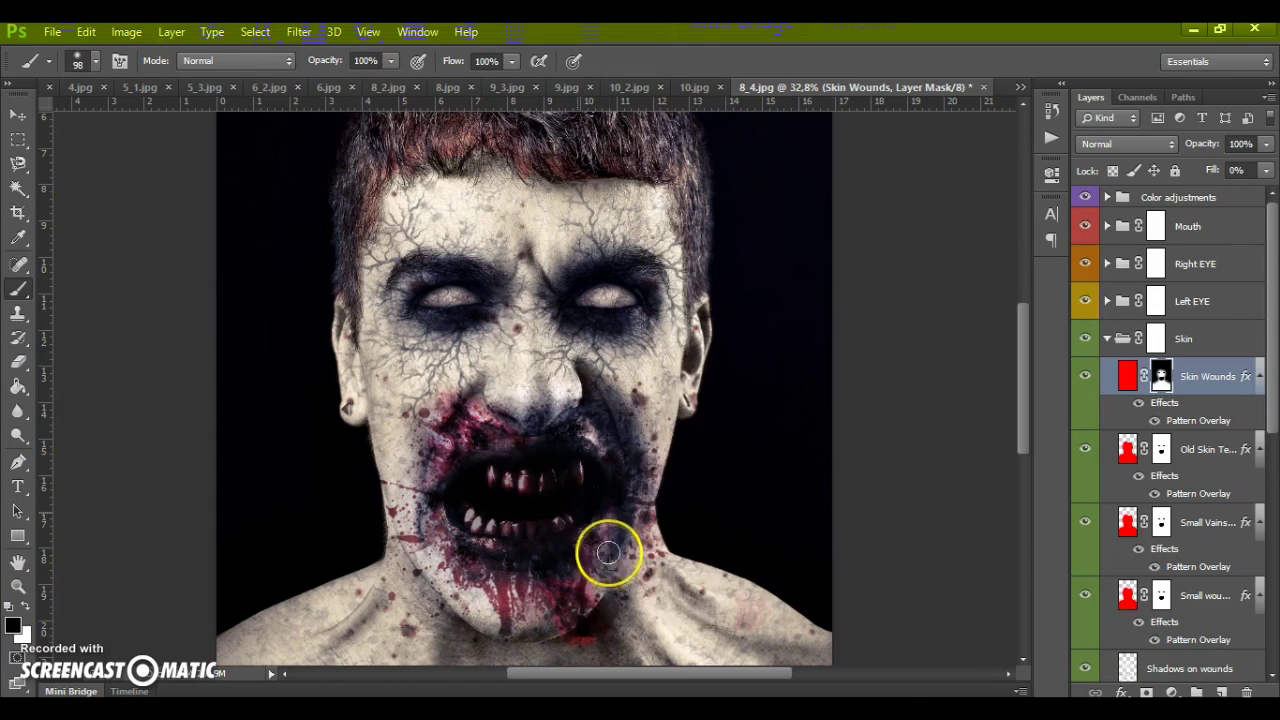
{"action": "right_click", "coordinate": [522, 408]}
{"action": "left_click_drag", "start_coordinate": [653, 459], "coordinate": [669, 453]}
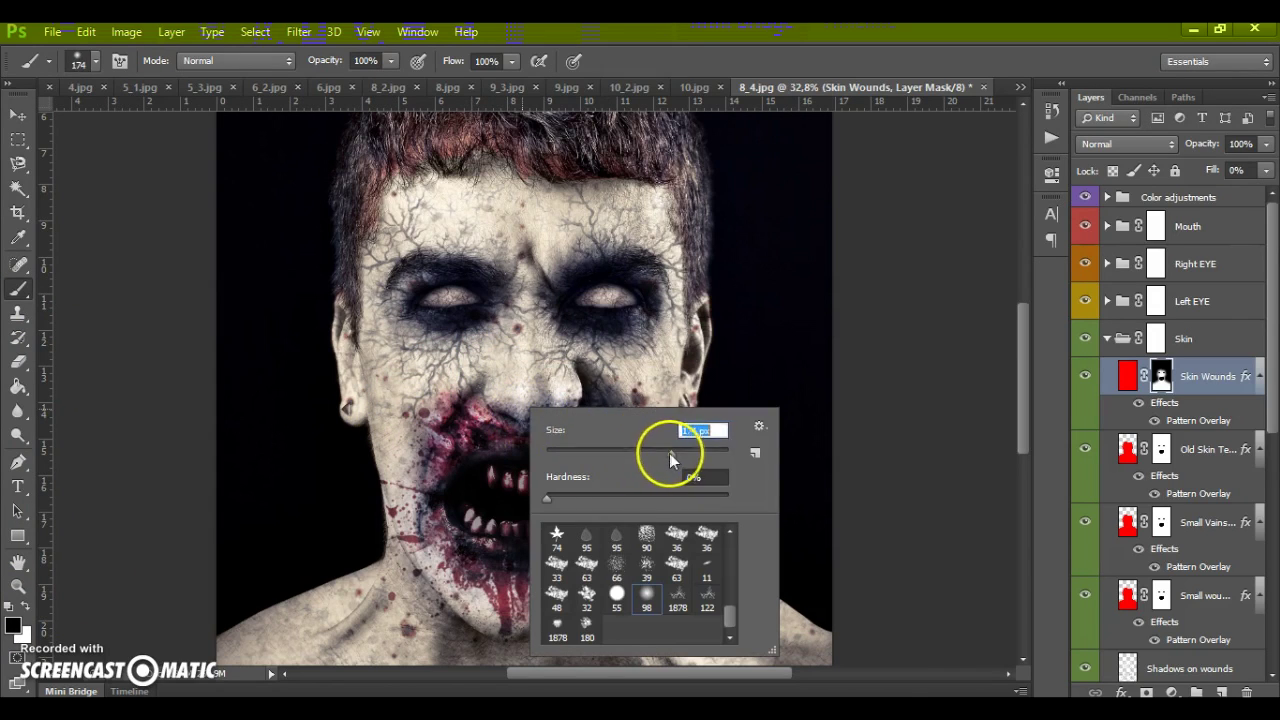
{"action": "left_click", "coordinate": [463, 391]}
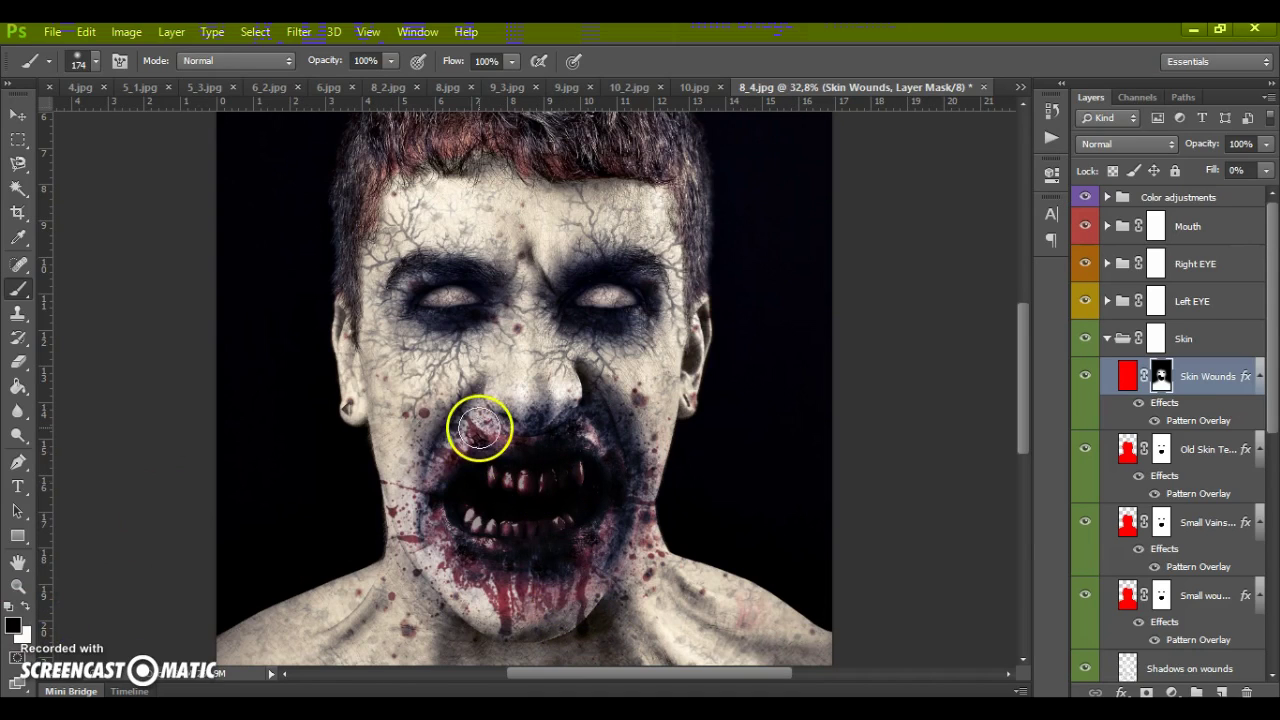
Step: Paint white on the mask over the upper lip, mouth and chin
{"action": "left_click", "coordinate": [25, 608]}
{"action": "left_click", "coordinate": [486, 457]}
{"action": "left_click", "coordinate": [457, 449]}
{"action": "left_click", "coordinate": [458, 420]}
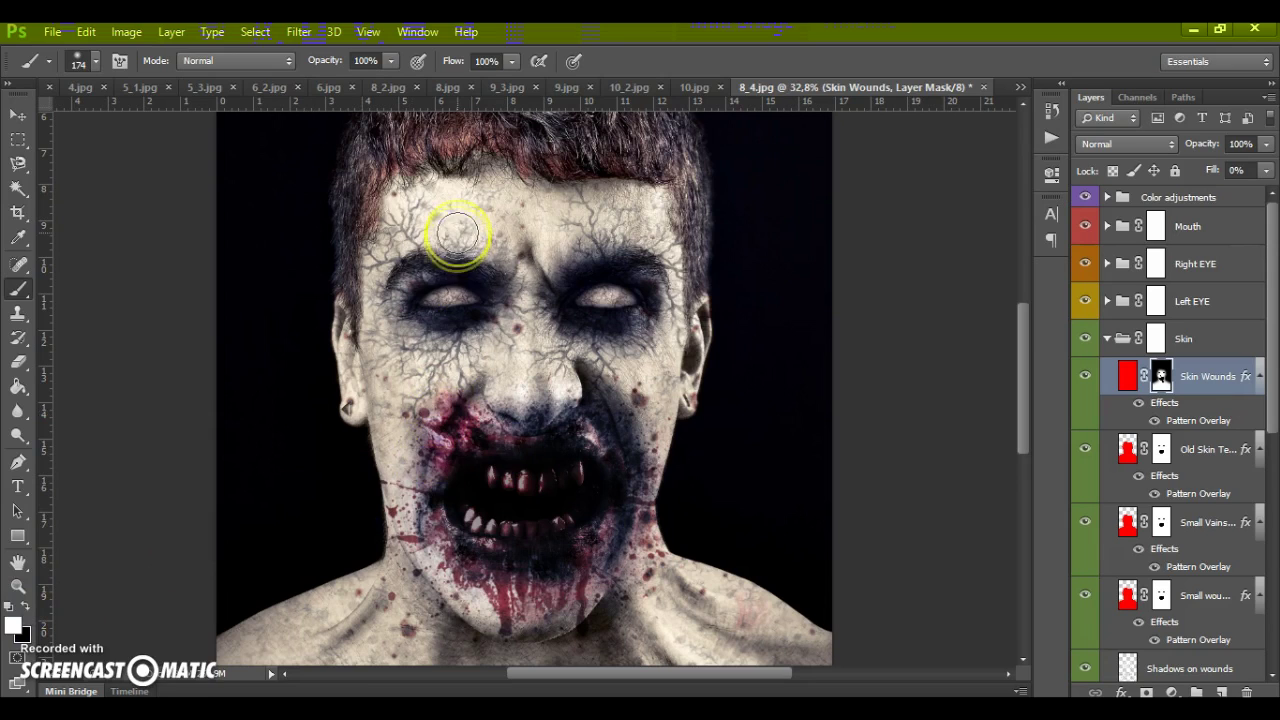
{"action": "left_click", "coordinate": [557, 609]}
{"action": "left_click", "coordinate": [604, 480]}
{"action": "left_click", "coordinate": [529, 471]}
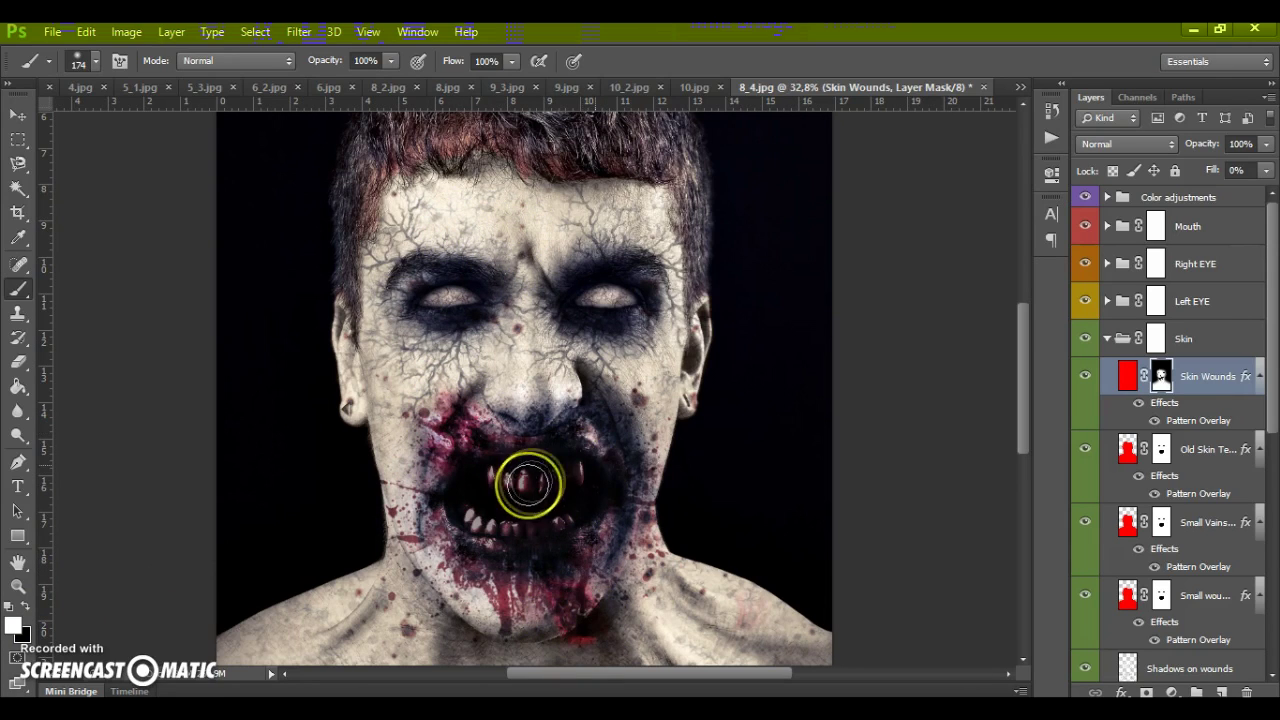
{"action": "left_click", "coordinate": [20, 118]}
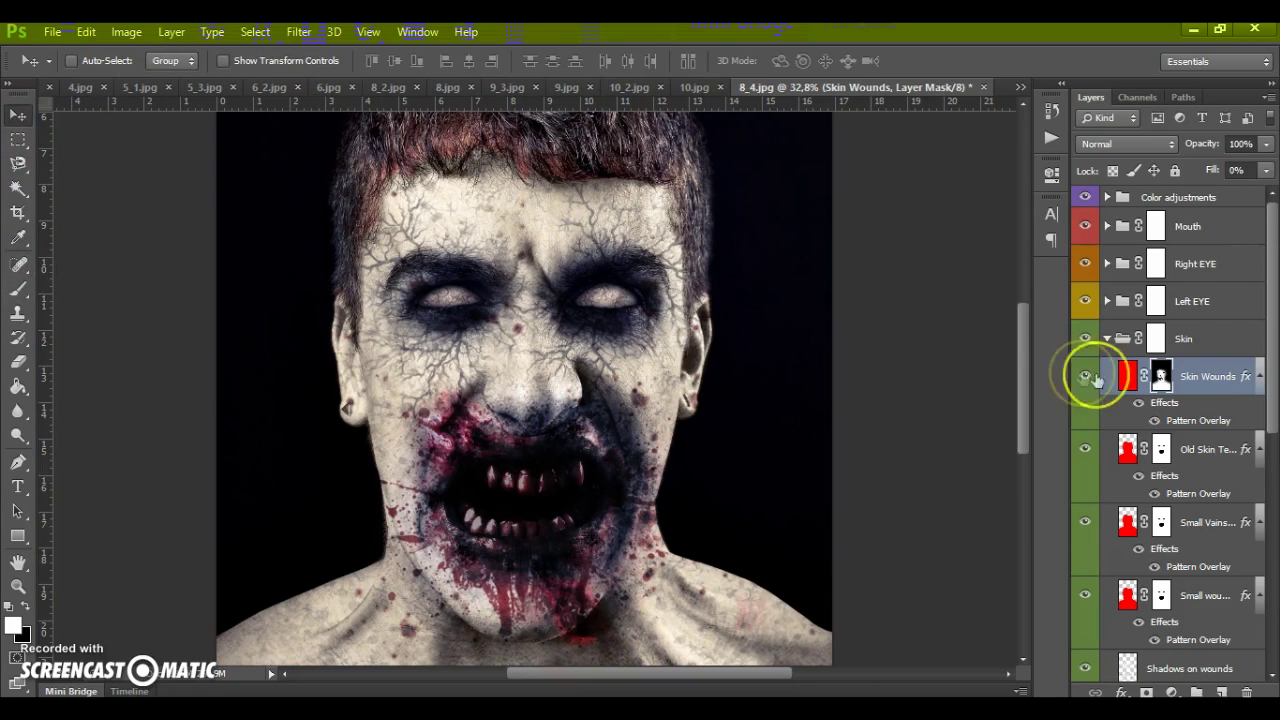
{"action": "left_click", "coordinate": [1107, 340]}
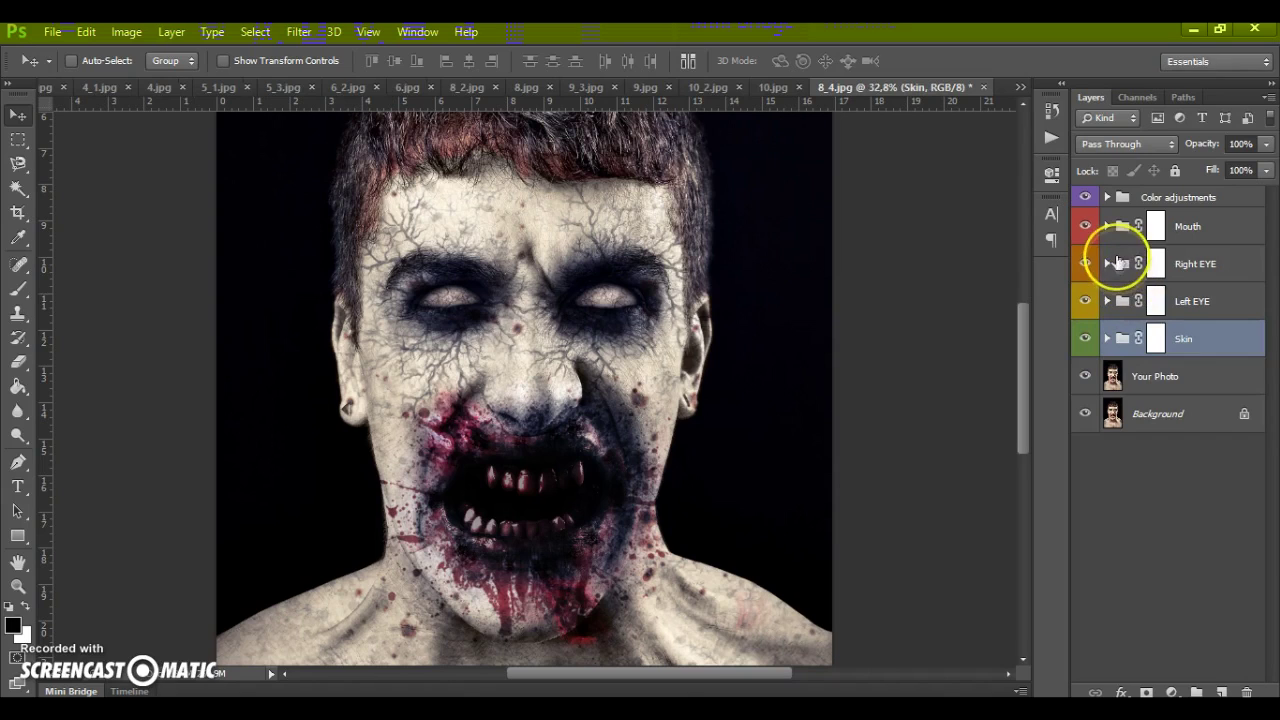
Step: Set up a black brush on the Right EYE group mask
{"action": "left_click", "coordinate": [1157, 227]}
{"action": "key", "text": "x"}
{"action": "left_click", "coordinate": [17, 291]}
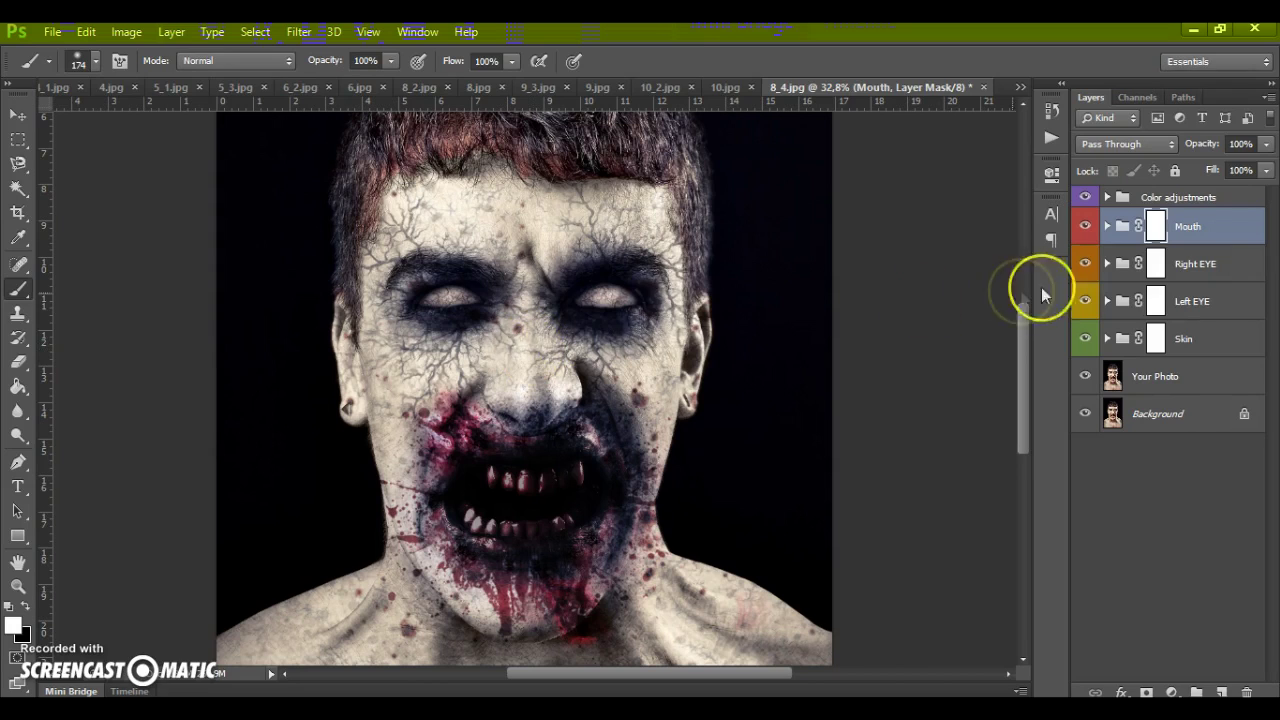
{"action": "left_click", "coordinate": [1155, 263]}
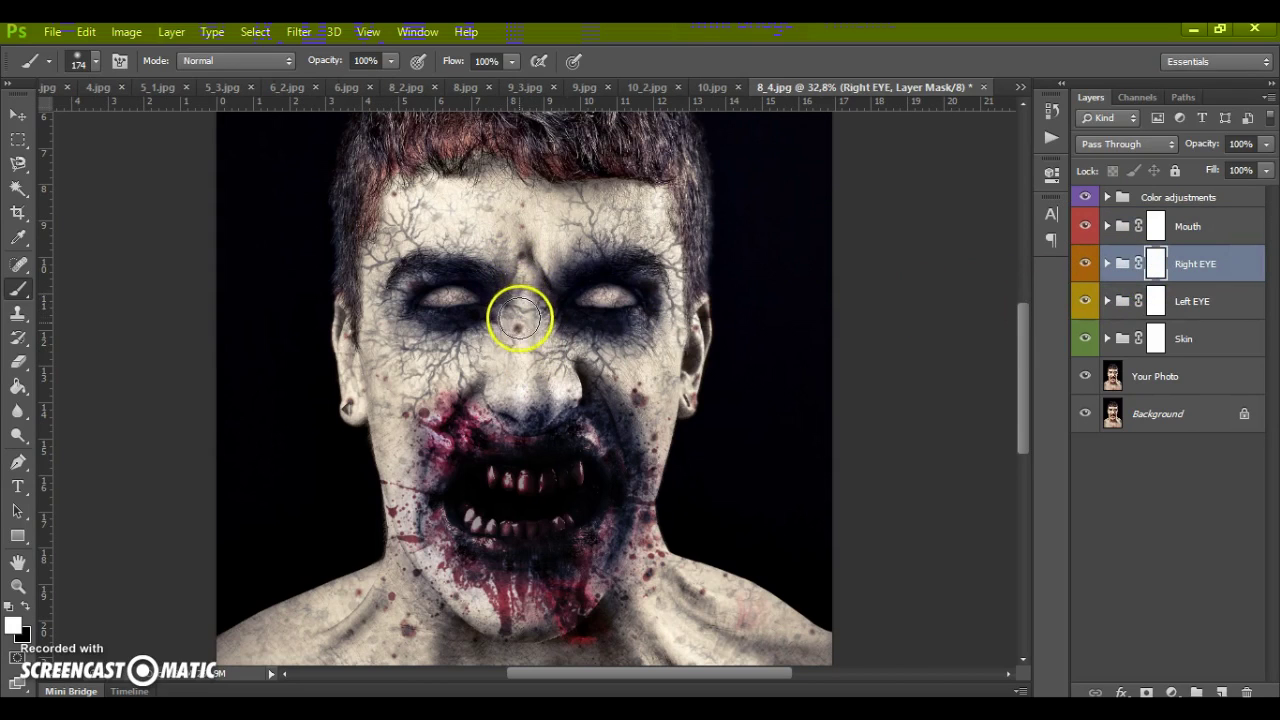
{"action": "left_click", "coordinate": [24, 606]}
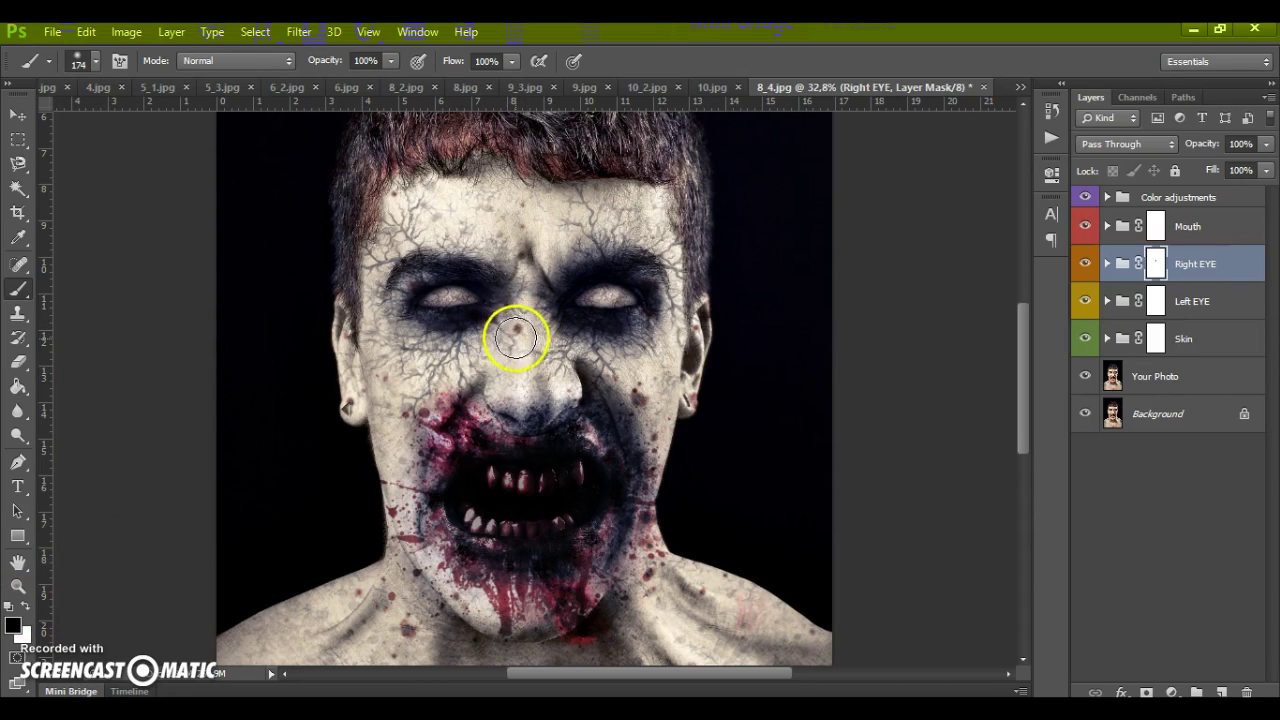
Step: Paint out the eye shading on the nose bridge in the eye group masks
{"action": "left_click", "coordinate": [1156, 301]}
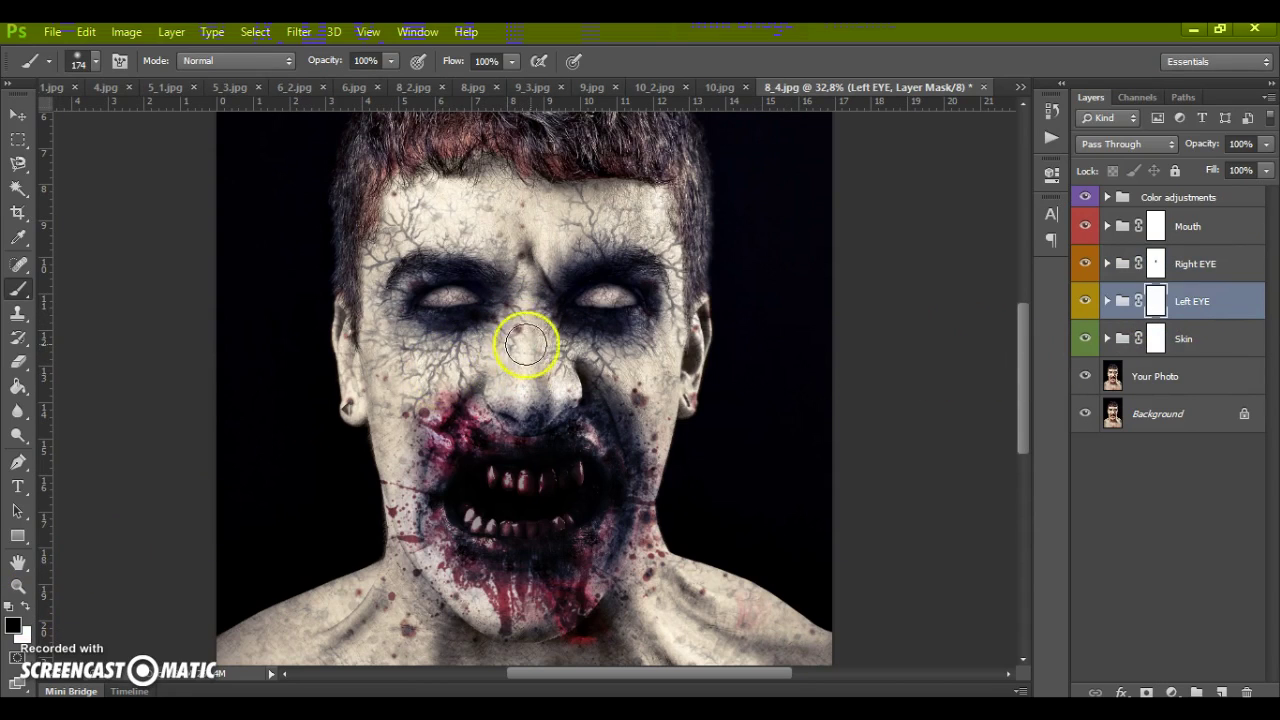
{"action": "mouse_move", "coordinate": [551, 365]}
{"action": "left_mouse_down"}
{"action": "mouse_move", "coordinate": [535, 325]}
{"action": "mouse_move", "coordinate": [551, 369]}
{"action": "left_mouse_up"}
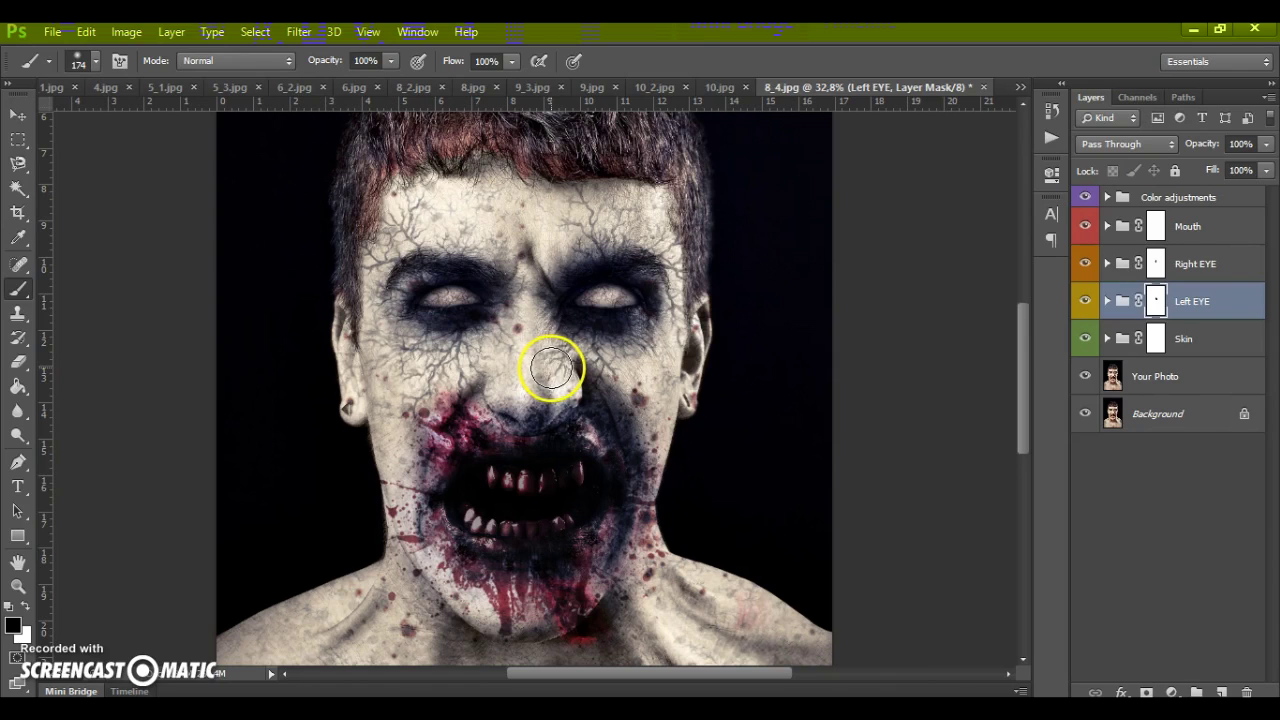
{"action": "left_click", "coordinate": [1156, 263]}
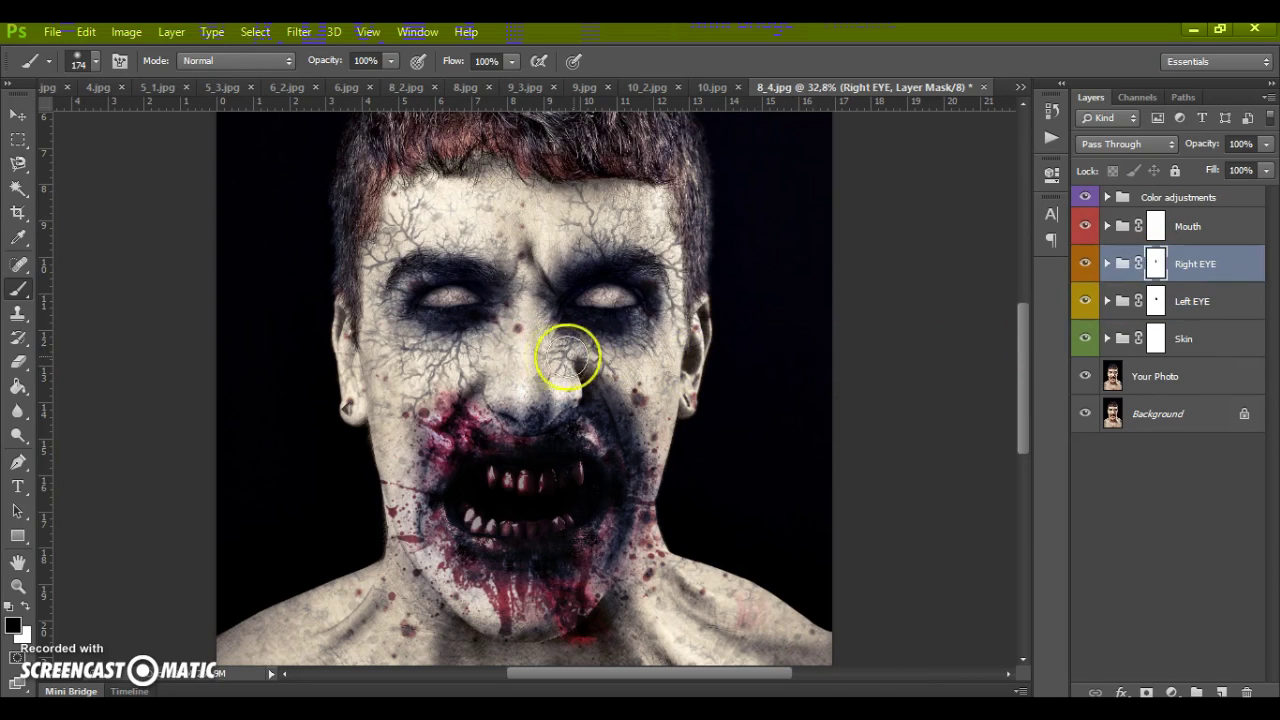
{"action": "scroll", "coordinate": [540, 300], "scroll_direction": "down", "scroll_amount": 1}
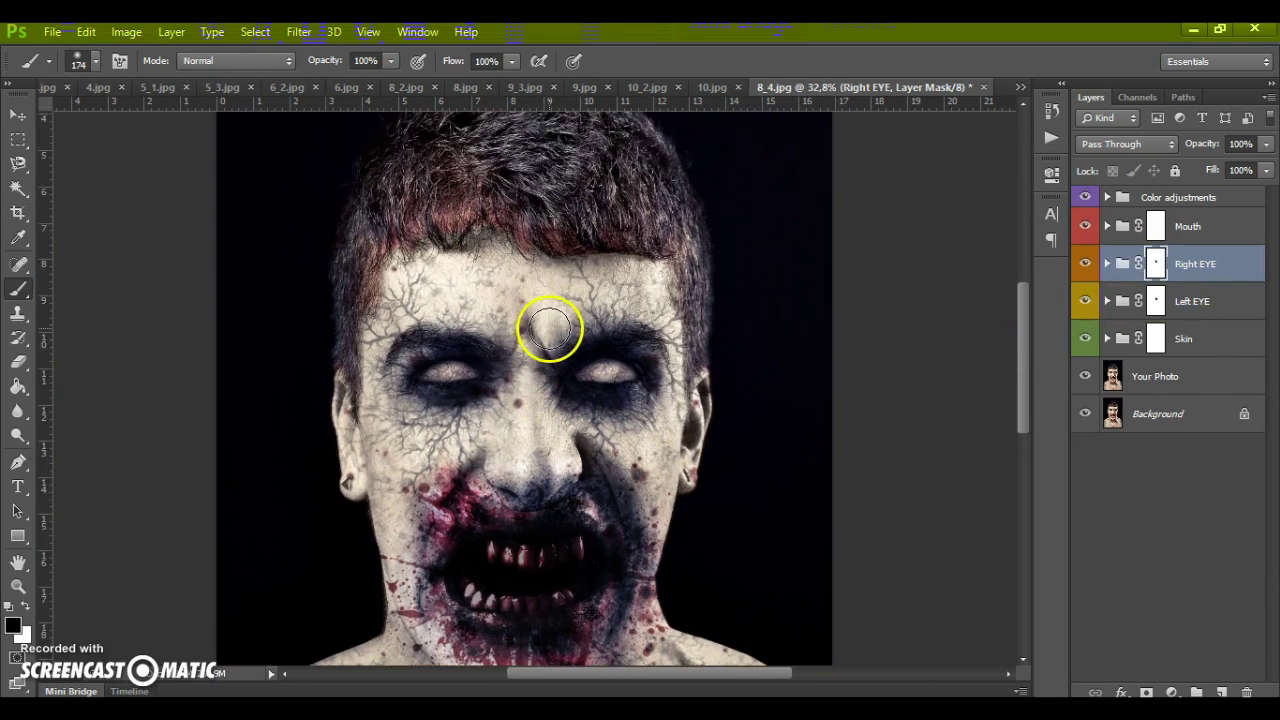
{"action": "scroll", "coordinate": [545, 335], "scroll_direction": "up", "scroll_amount": 4}
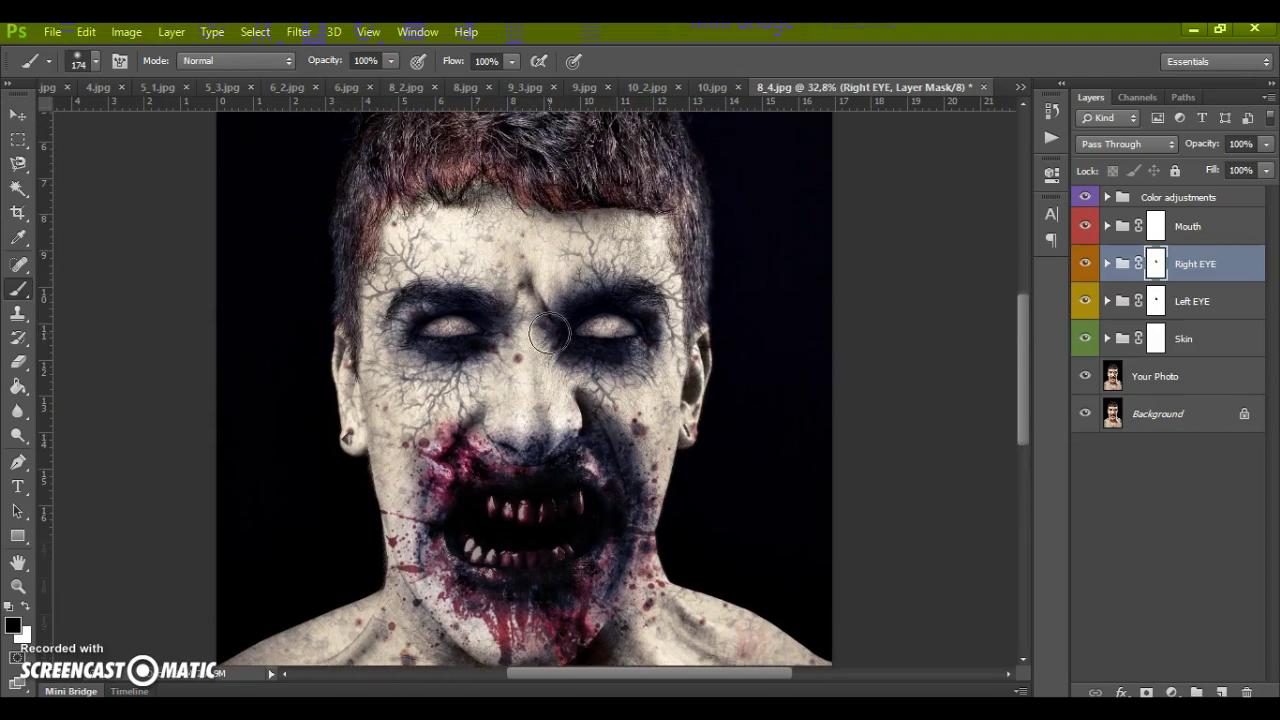
{"action": "scroll", "coordinate": [900, 356], "scroll_direction": "down", "scroll_amount": 2}
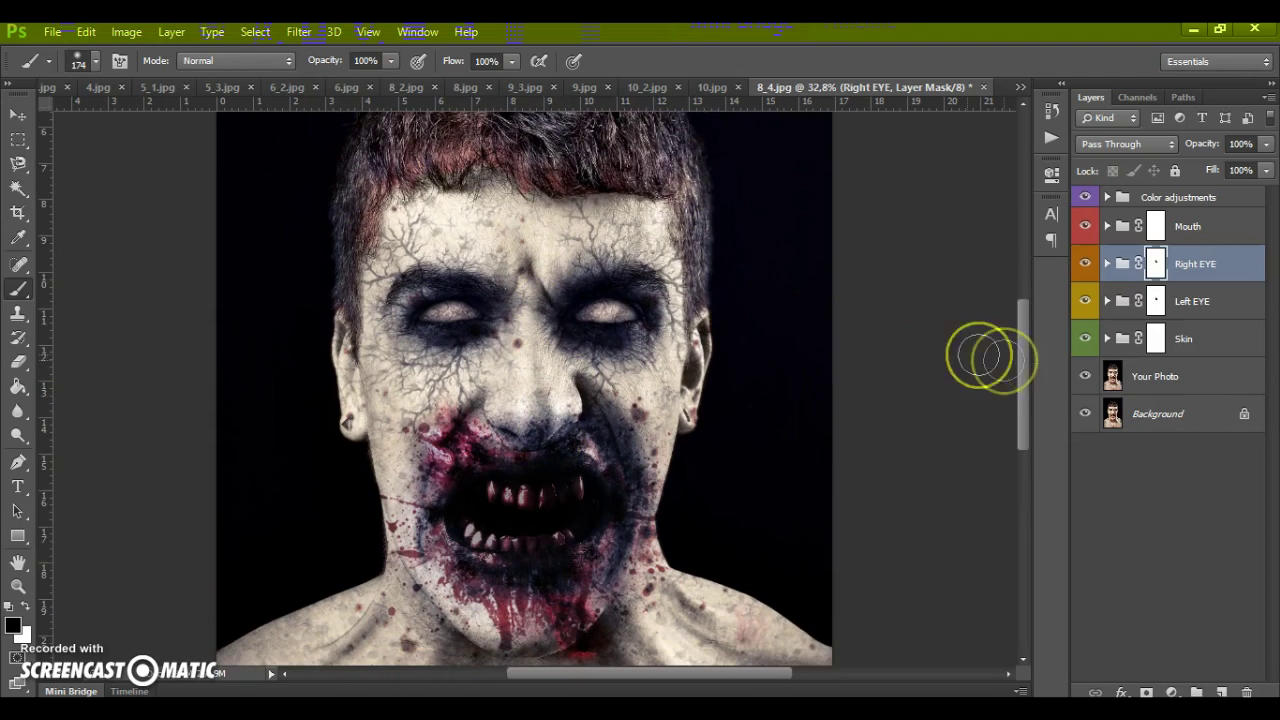
{"action": "left_click", "coordinate": [1112, 377]}
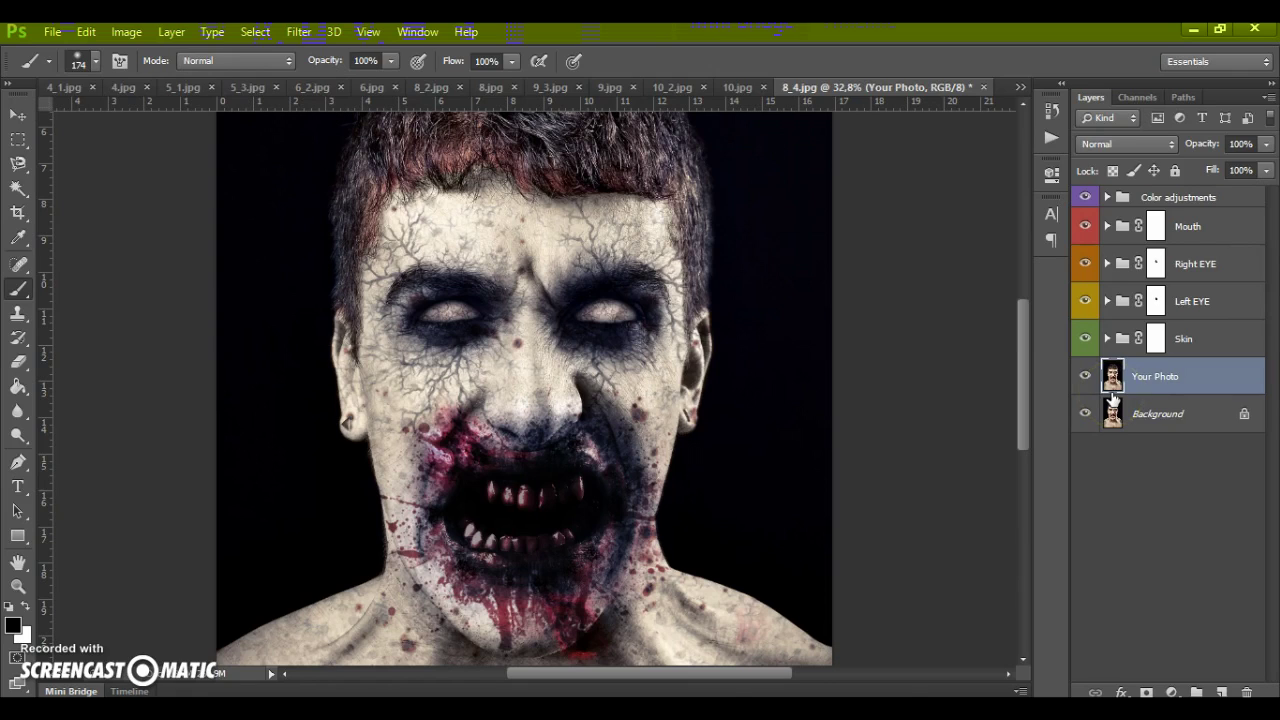
Step: Duplicate Your Photo to the top of the stack, toggle it to compare, then hide it
{"action": "key", "text": "ctrl+j"}
{"action": "left_click_drag", "start_coordinate": [1114, 378], "coordinate": [1134, 189]}
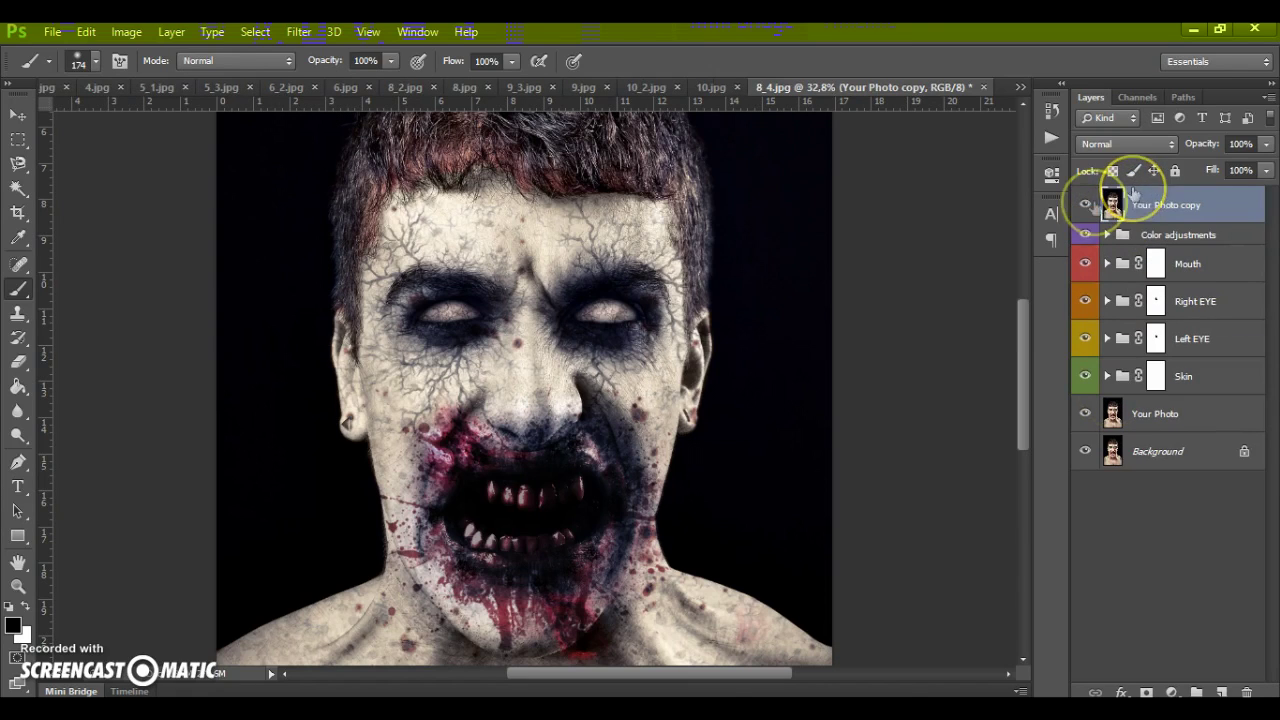
{"action": "left_click", "coordinate": [1086, 205]}
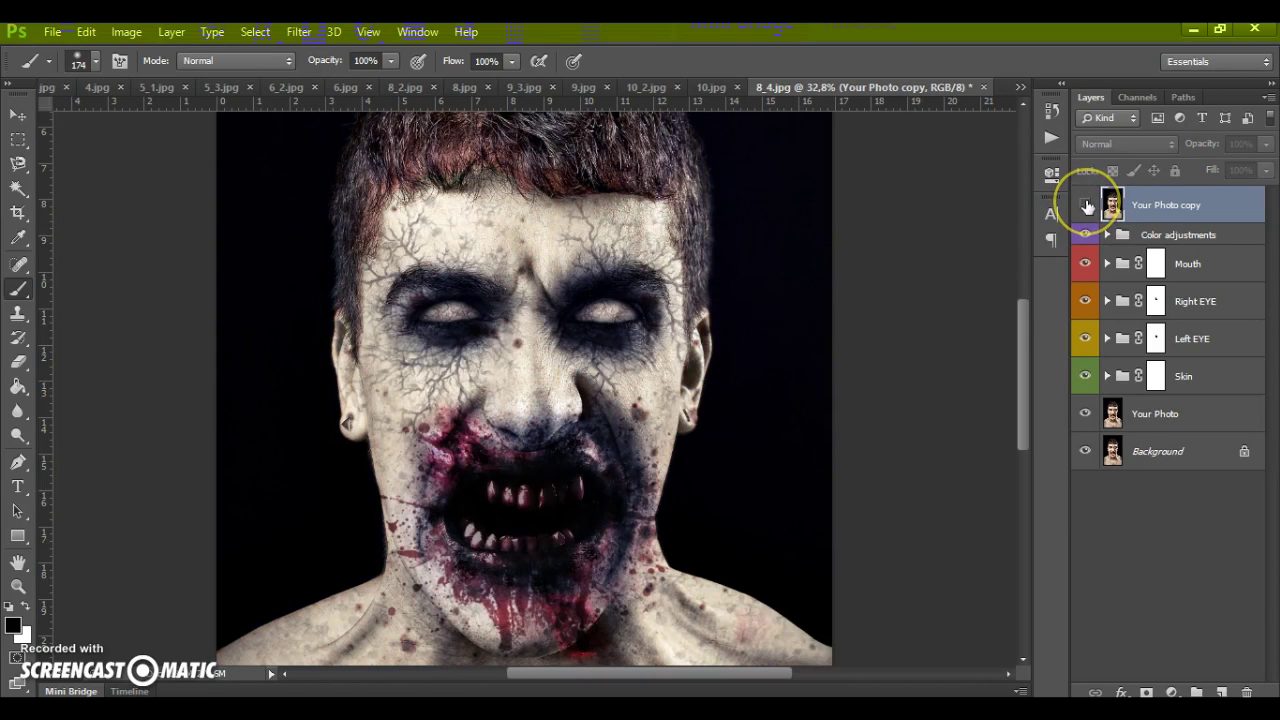
{"action": "left_click", "coordinate": [1086, 205]}
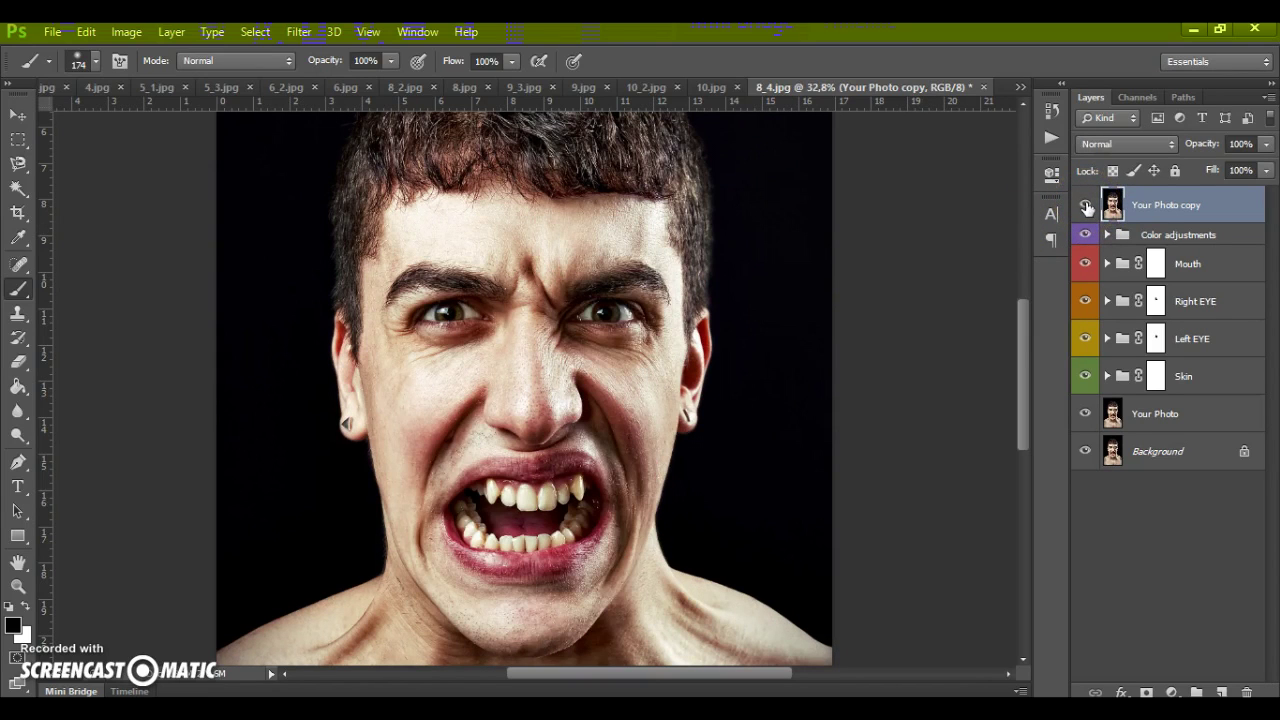
{"action": "left_click", "coordinate": [1086, 205]}
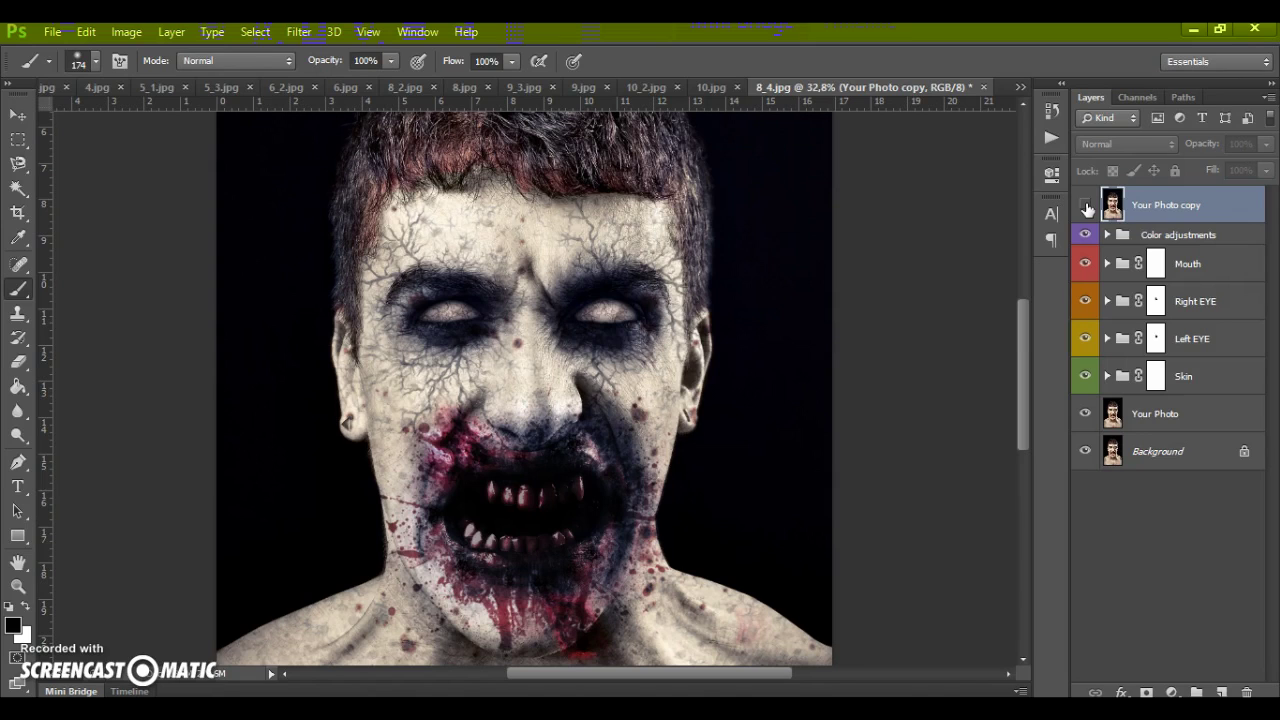
{"action": "scroll", "coordinate": [578, 333], "scroll_direction": "down", "scroll_amount": 2}
{"action": "scroll", "coordinate": [614, 362], "scroll_direction": "up", "scroll_amount": 2}
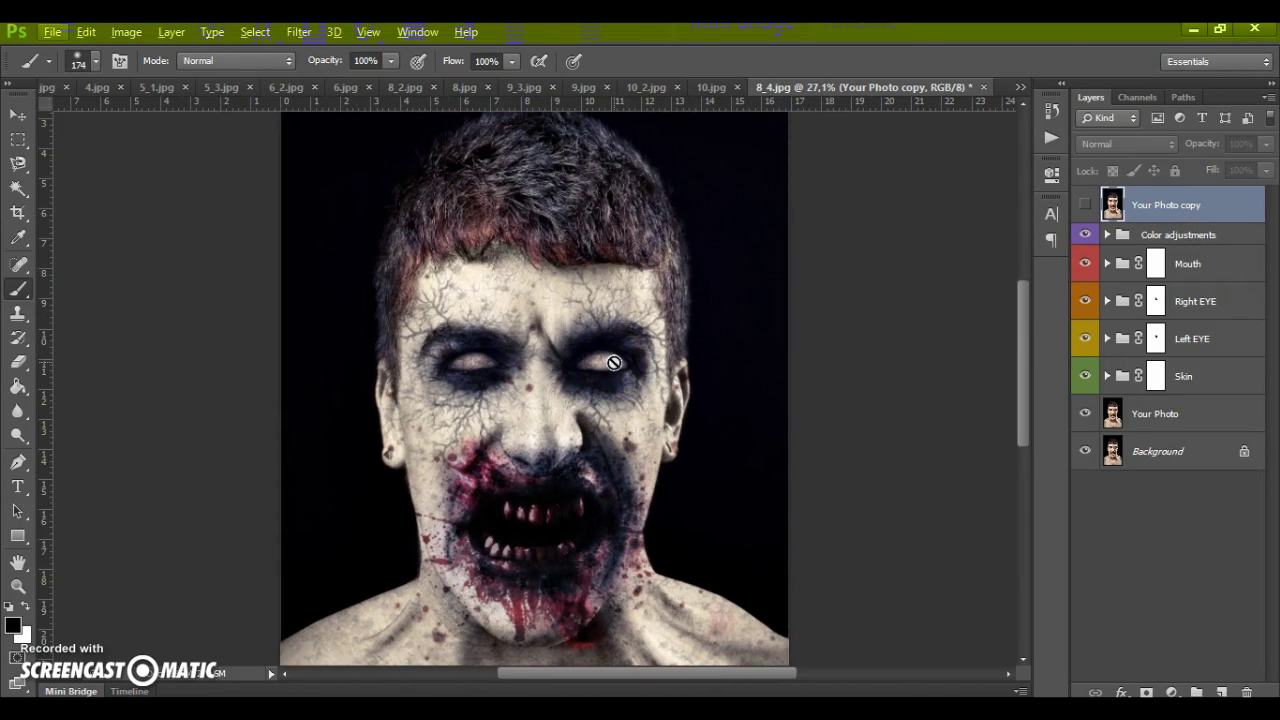